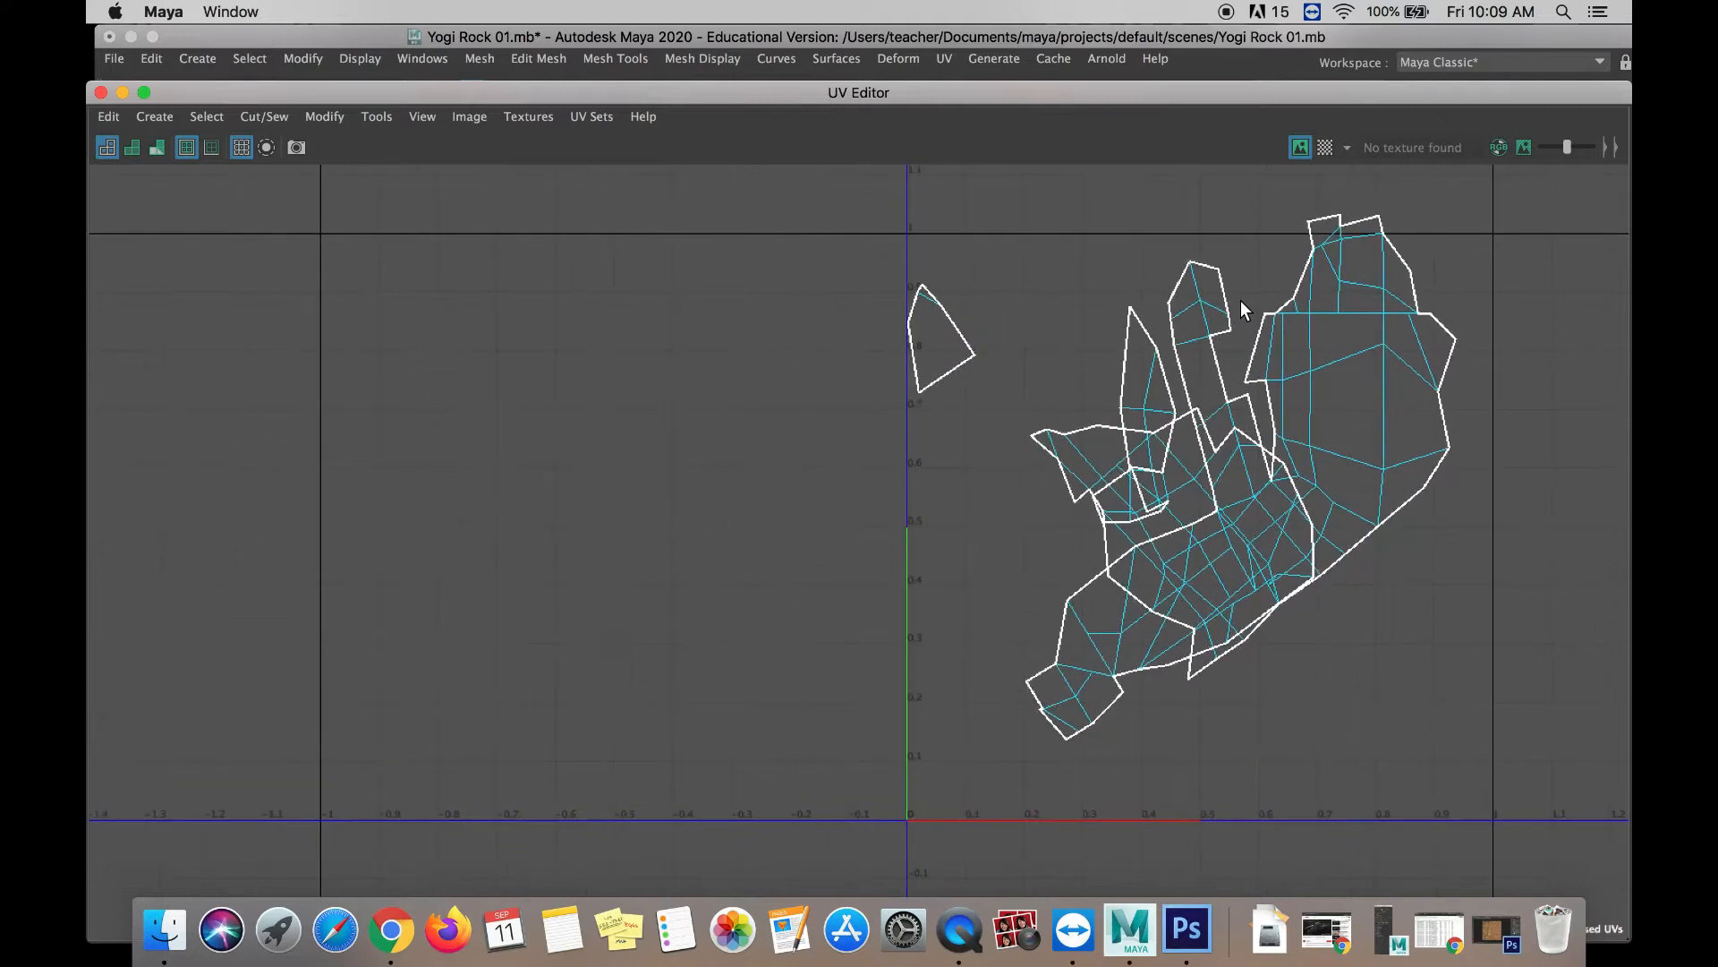
Move and sew the small leftover UV shell onto its matching neighbour along its long straight edges
left_click(938, 295)
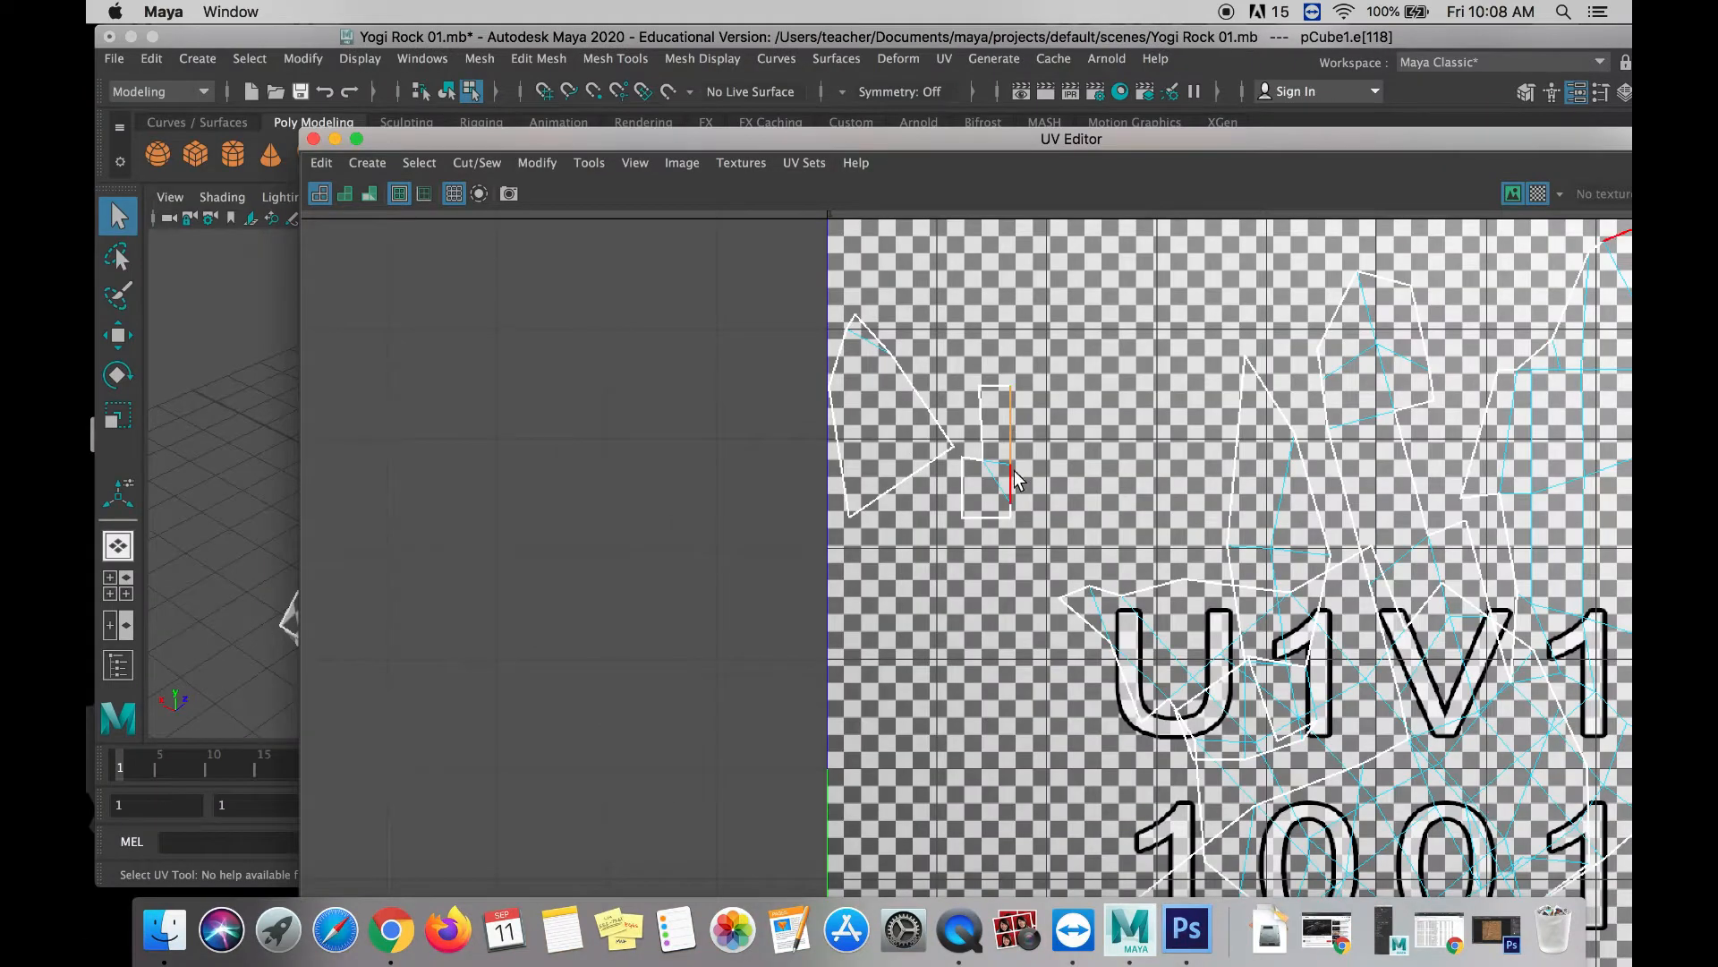
left_click(1014, 481, "shift")
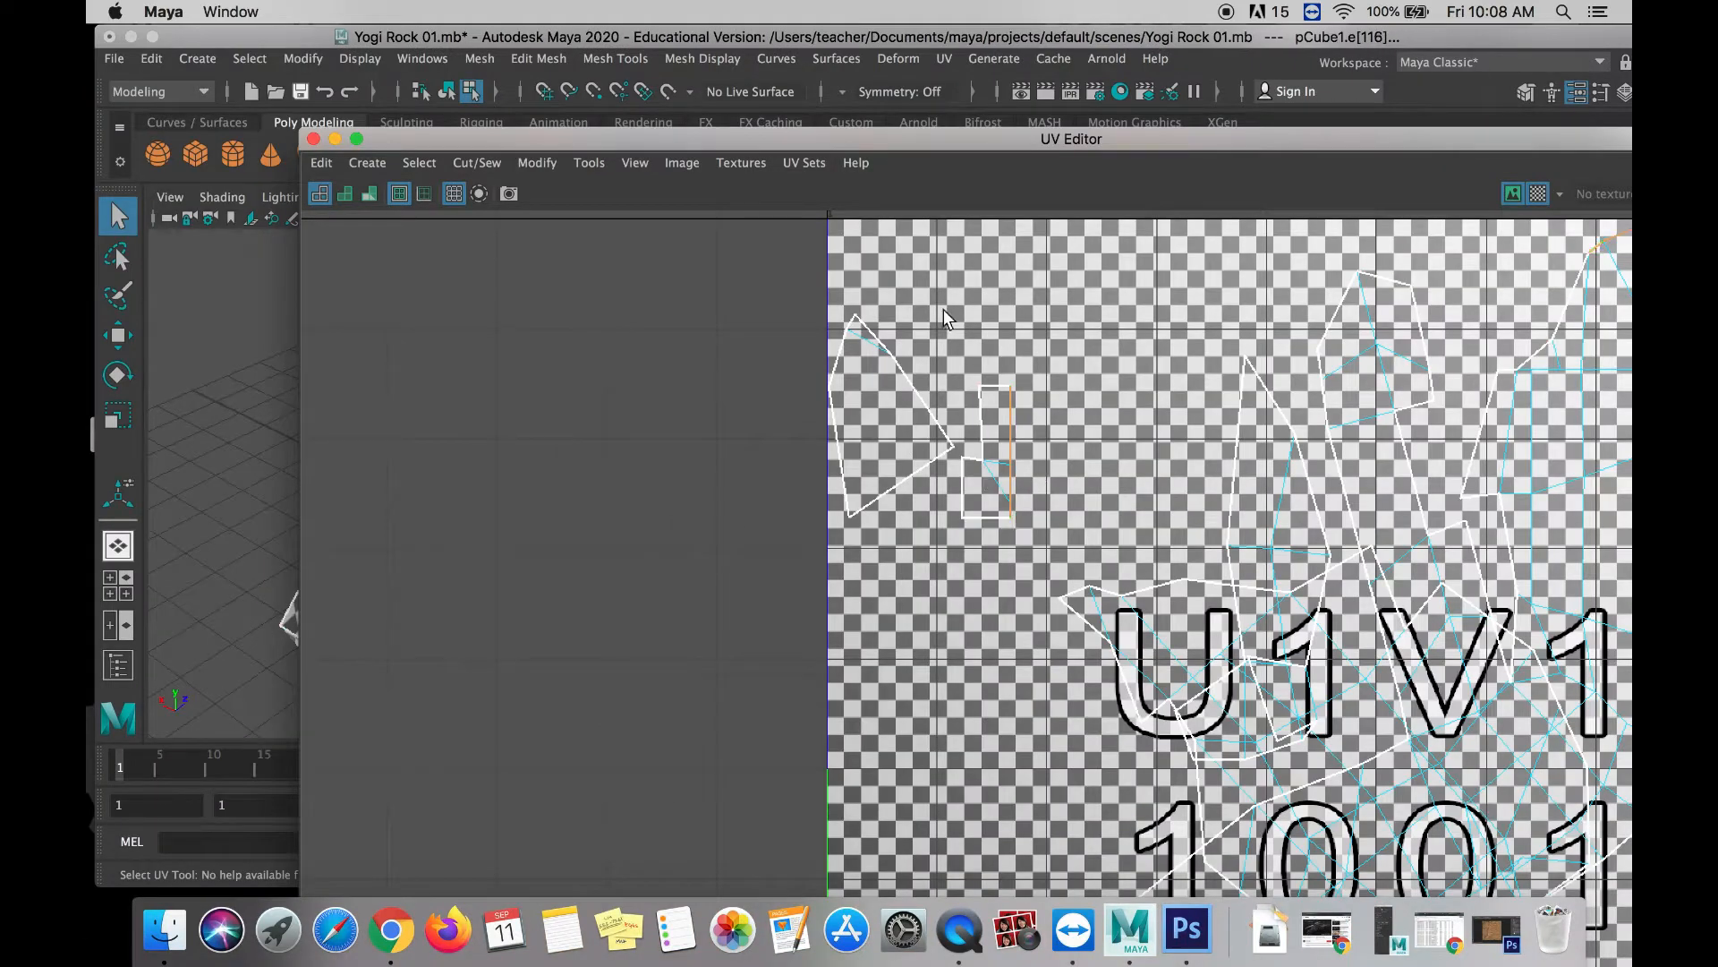
left_click(477, 162)
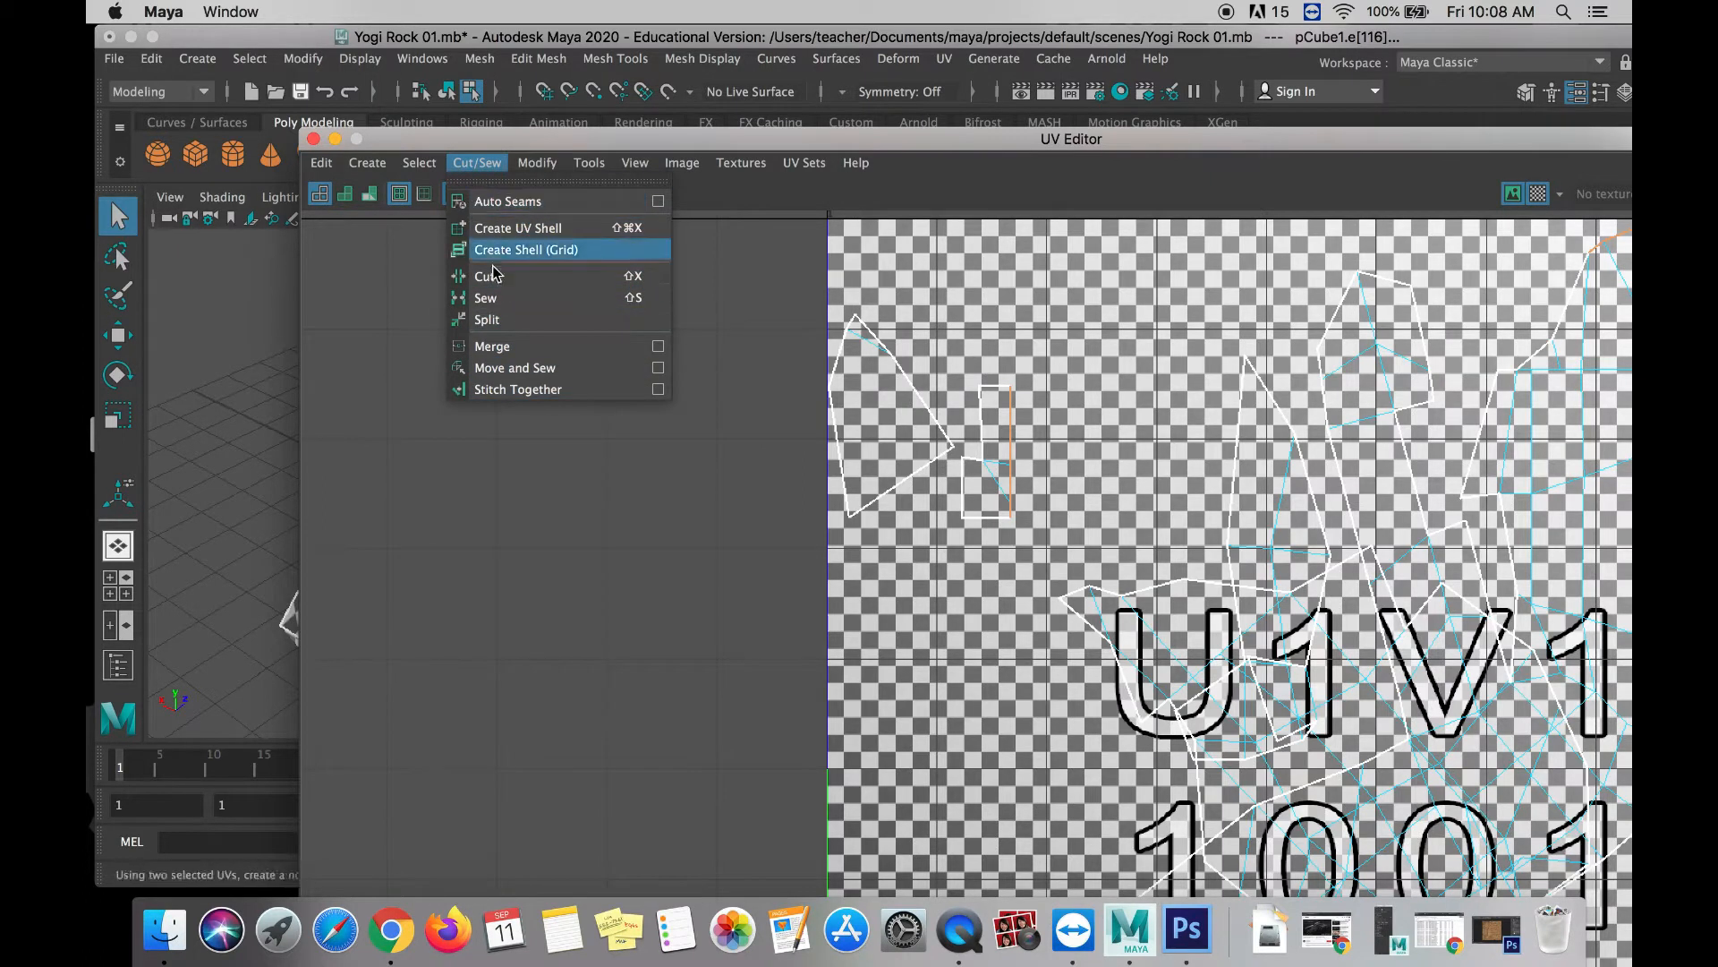
left_click(529, 367)
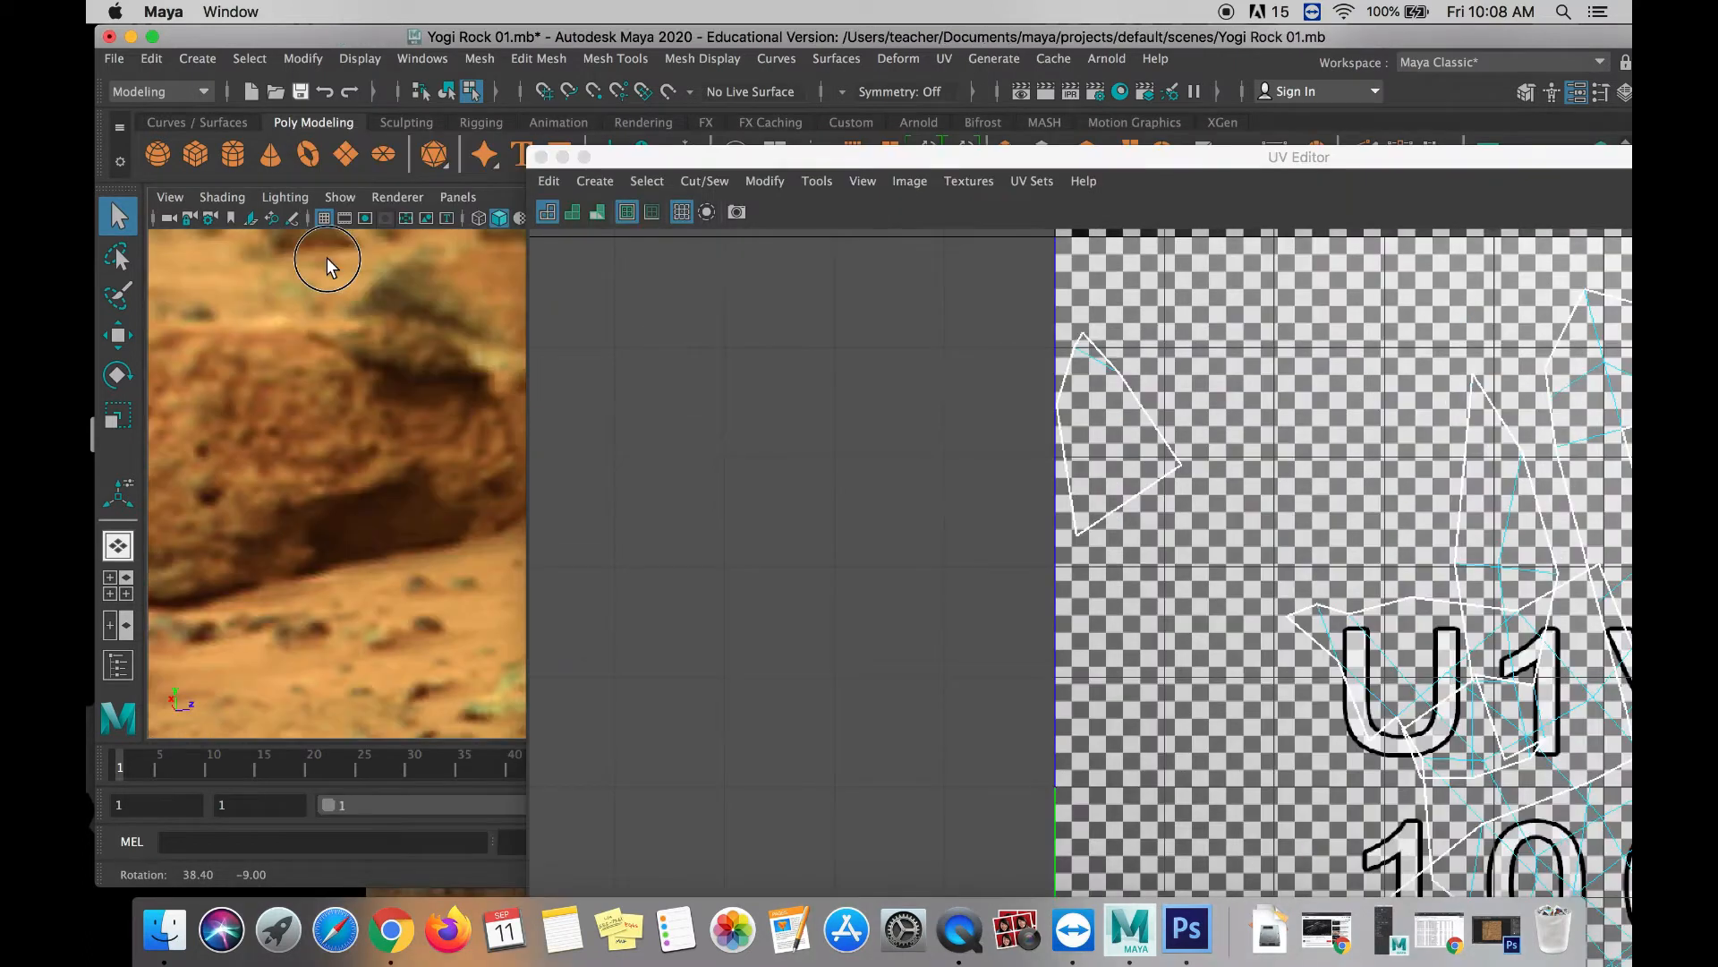
Examine the checker pattern on the rock model and the combined UV layout for stretching and placement within the U1V1 tile
left_click_drag(326, 256, 959, 158, "alt")
left_click_drag(523, 430, 950, 309, "alt")
left_click_drag(701, 341, 841, 473, "alt")
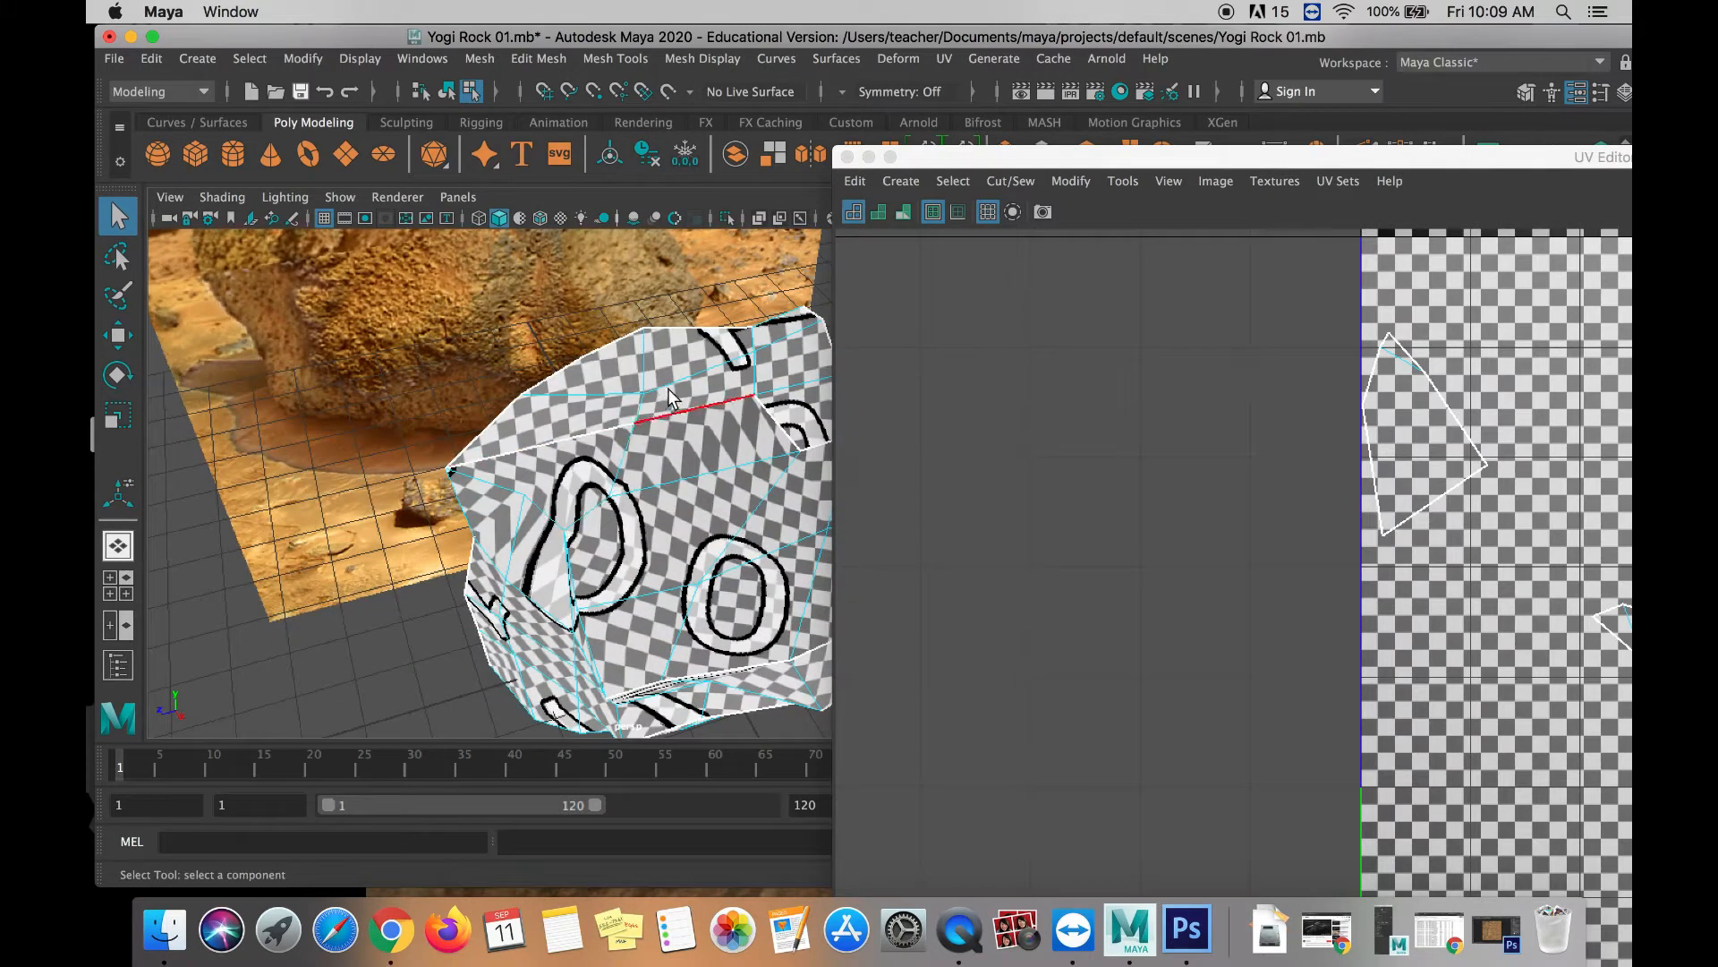
left_click_drag(729, 405, 680, 384, "alt")
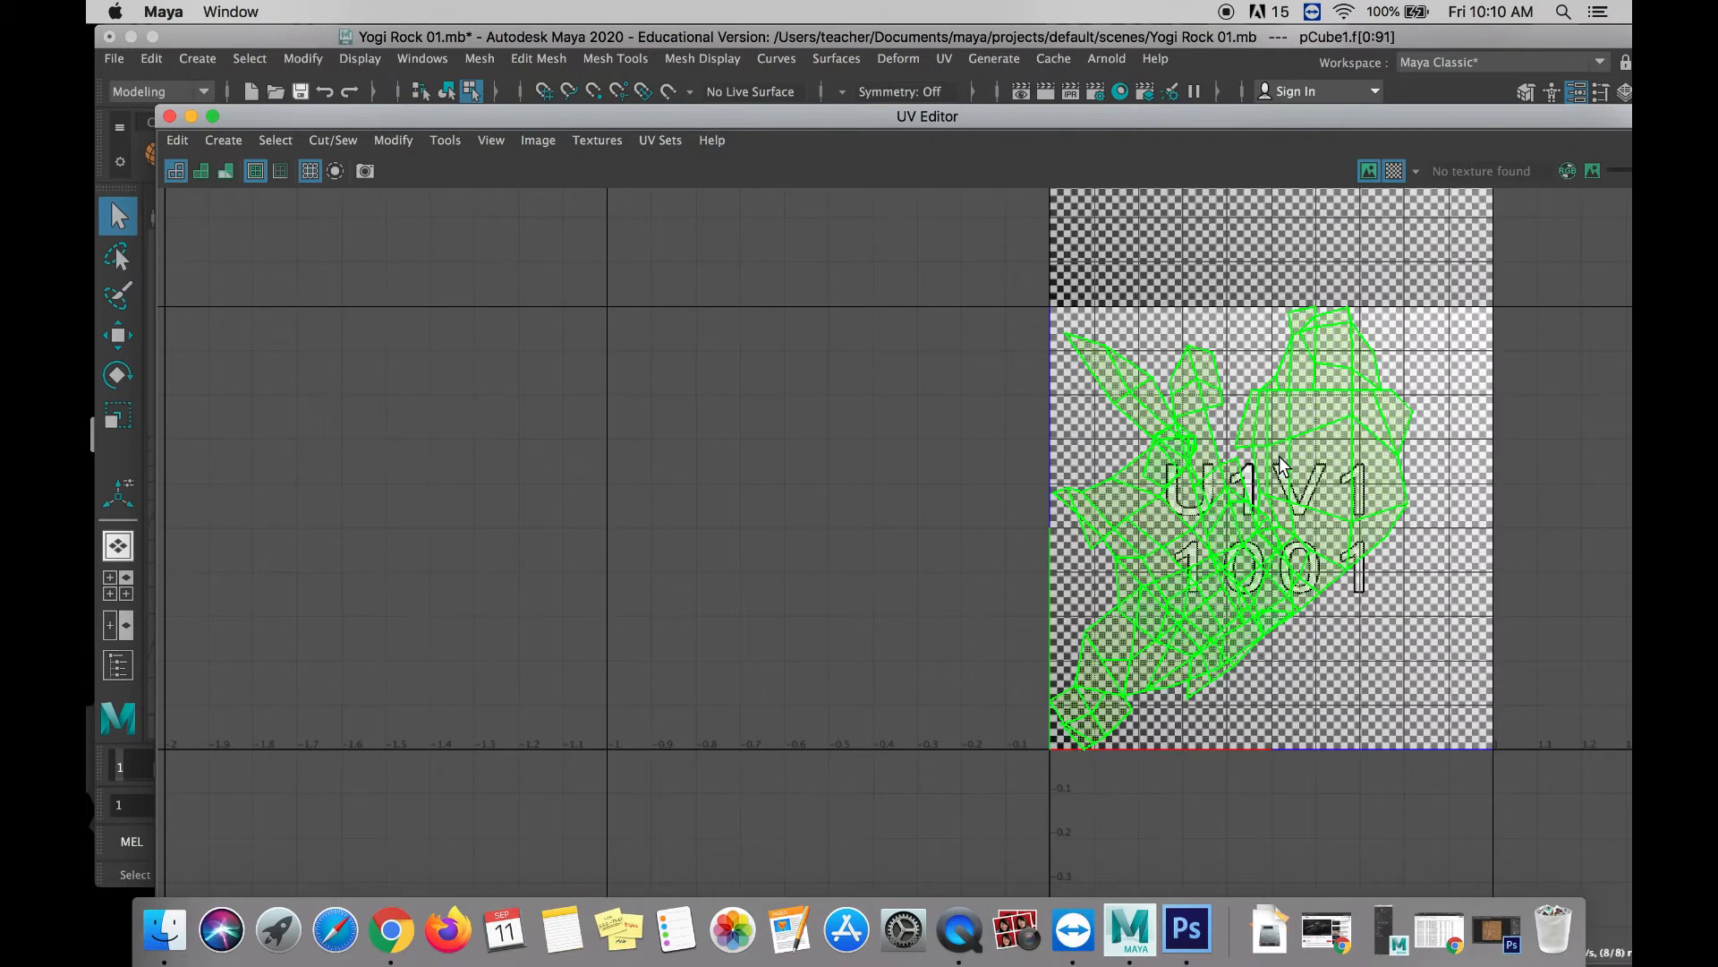
scroll(1284, 466, "up", 3)
scroll(1284, 466, "down", 1)
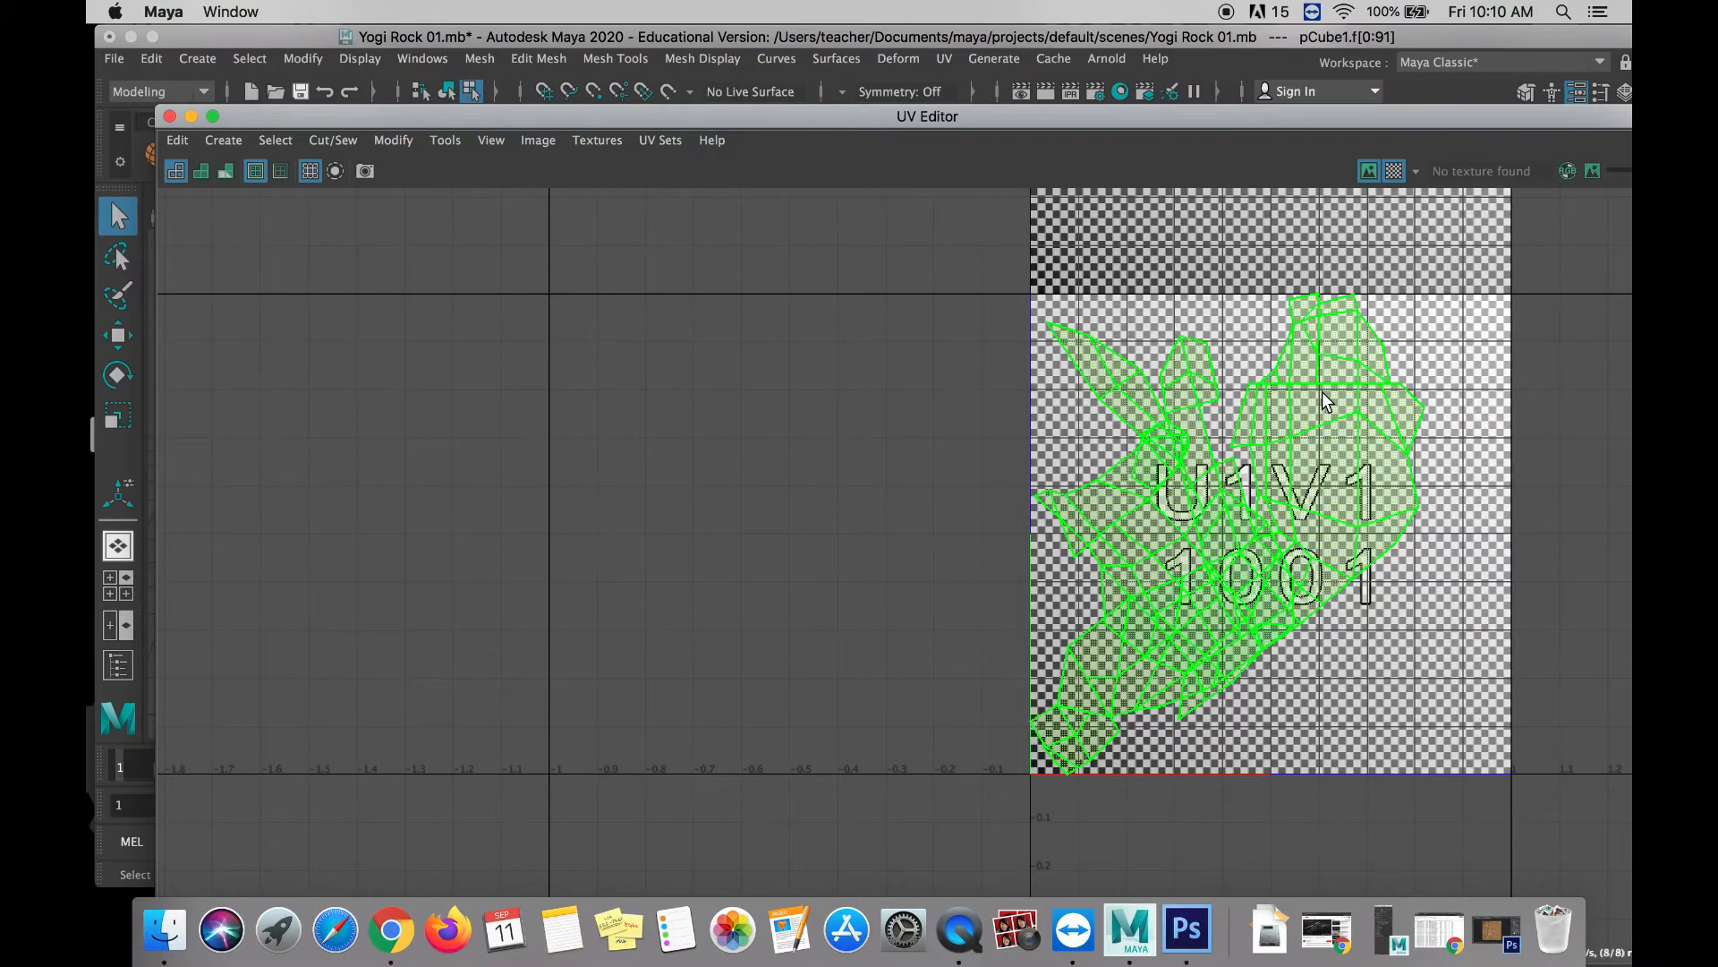
scroll(1325, 401, "down", 1)
scroll(1324, 401, "up", 3)
scroll(1323, 394, "up", 1)
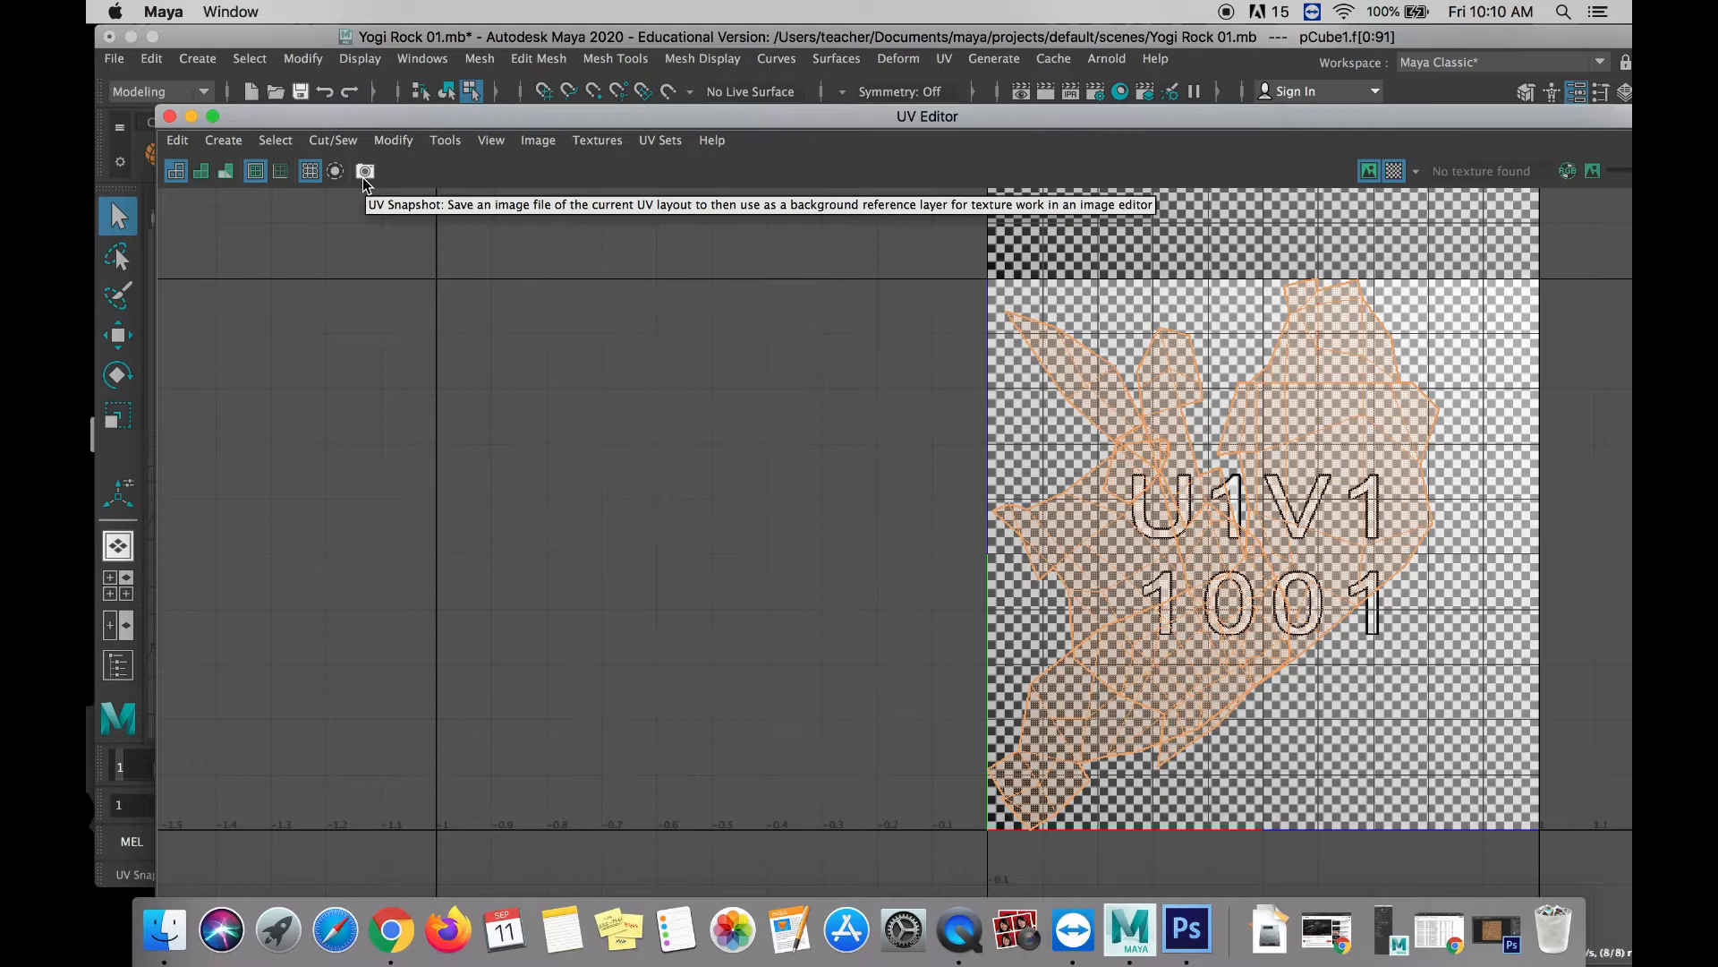
Try to scale the whole UV layout up beyond the borders of the U1V1 tile
key("r")
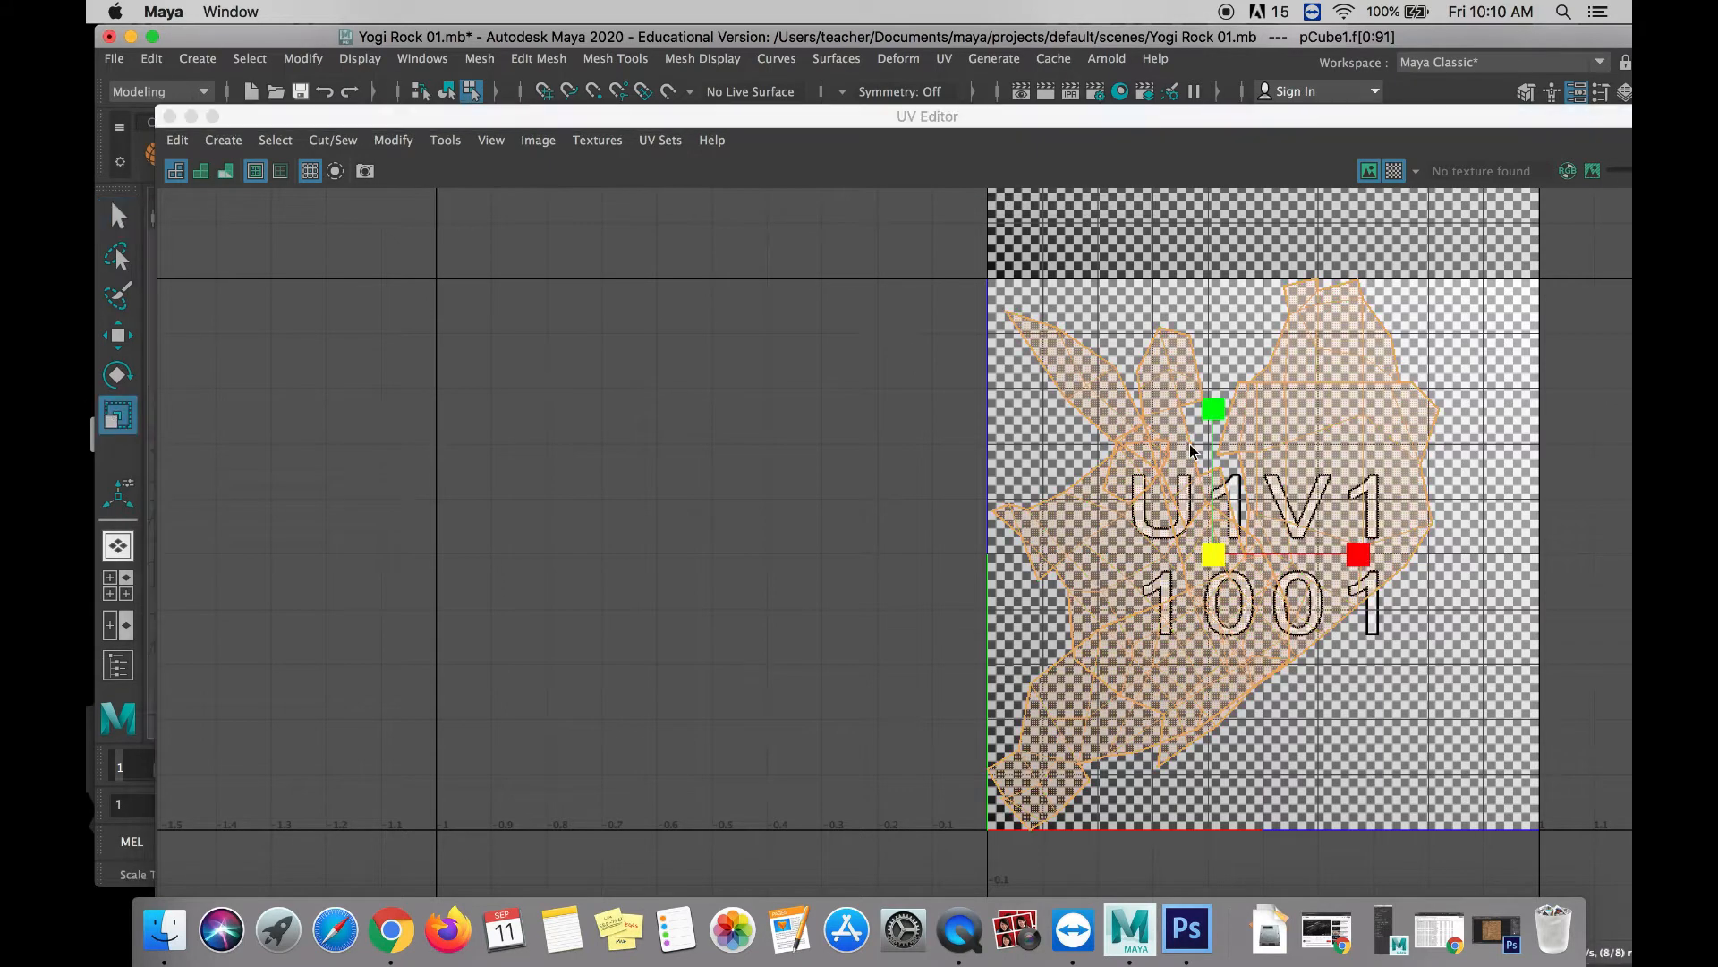
scroll(1213, 564, "down", 3)
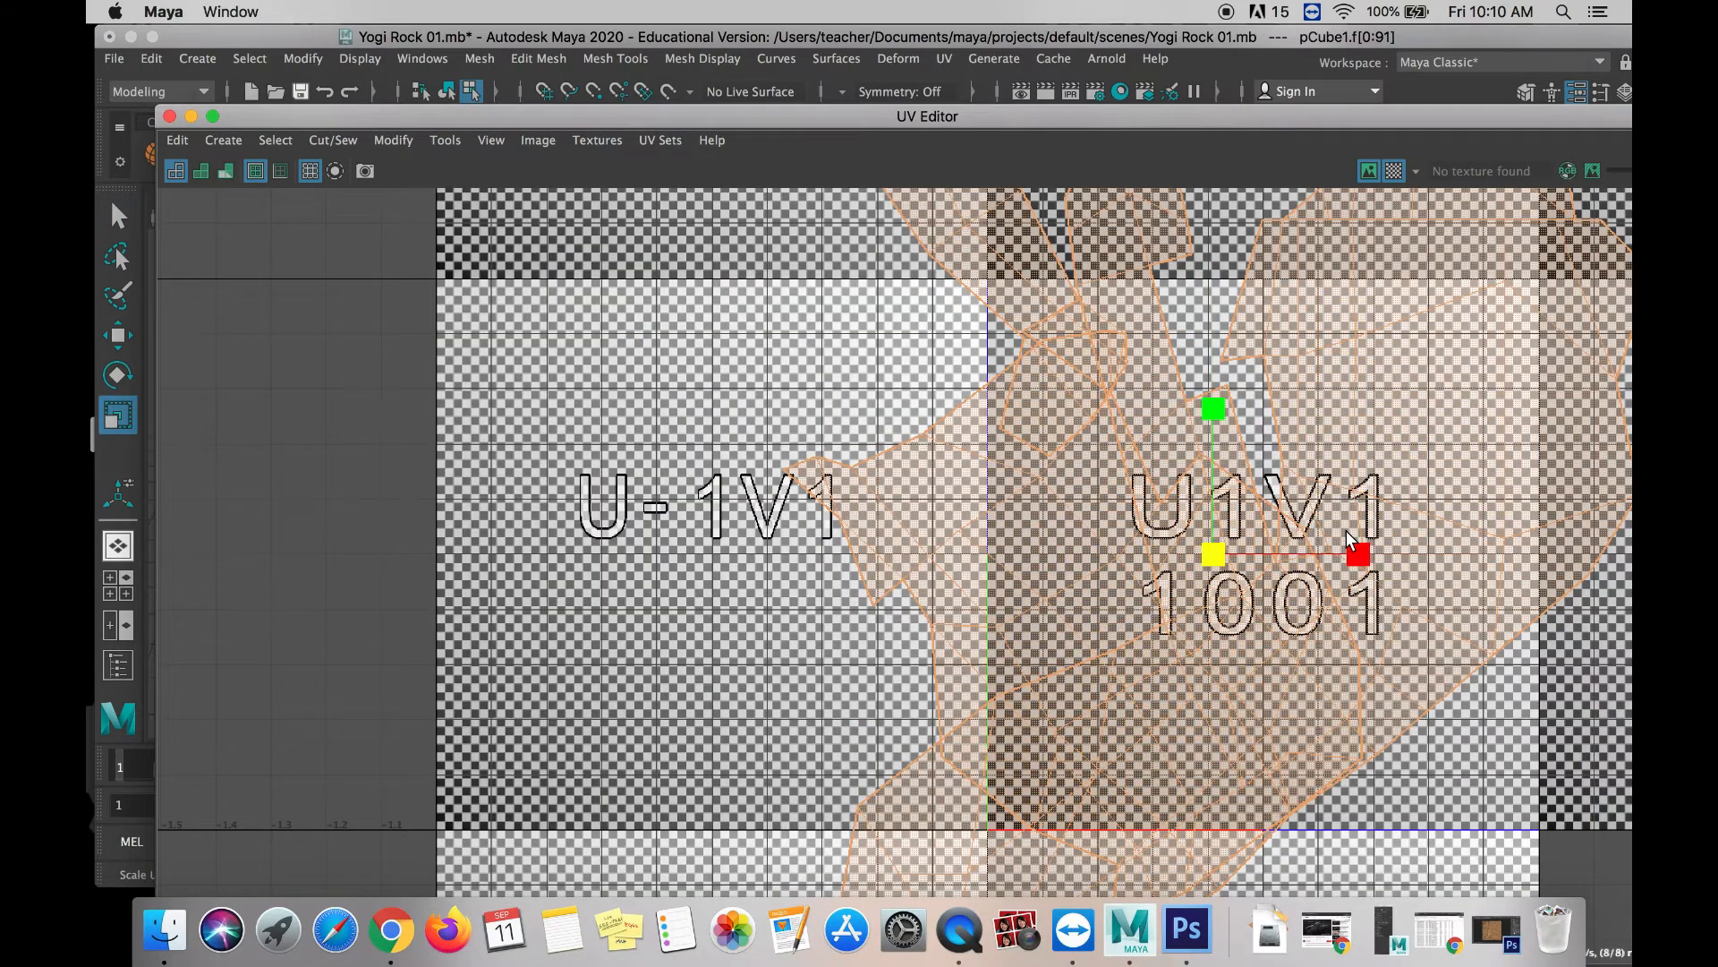
scroll(1352, 537, "down", 4)
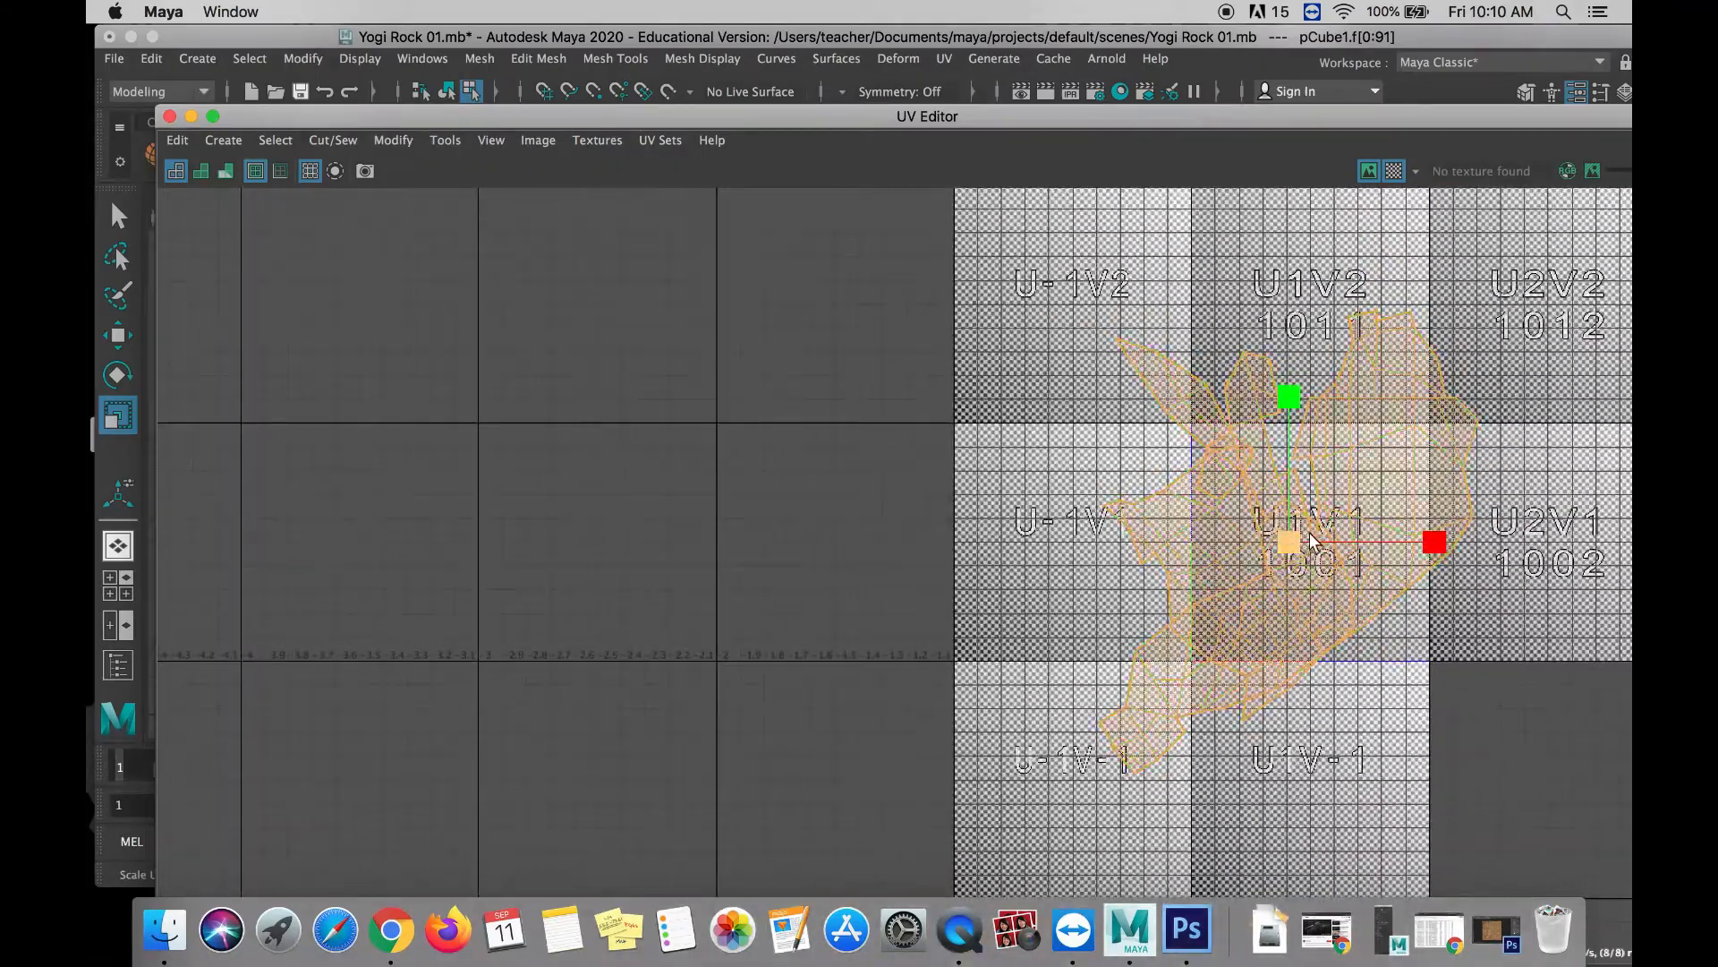
scroll(1325, 540, "up", 3)
scroll(1325, 539, "up", 2)
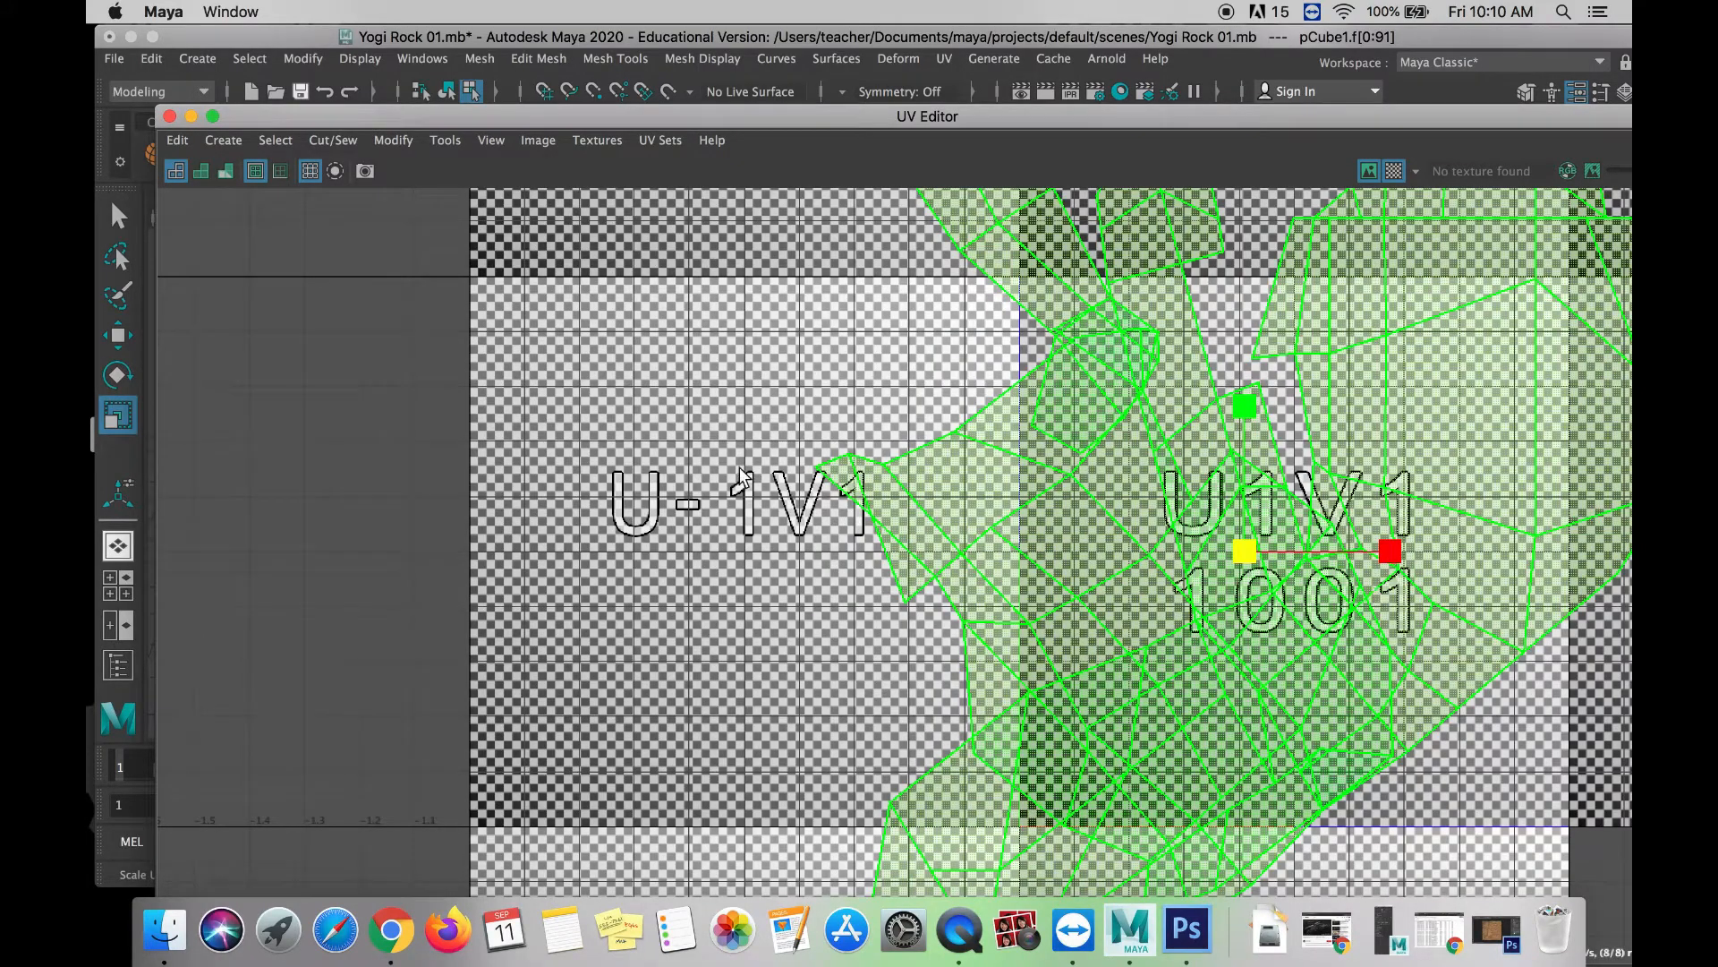
scroll(663, 511, "down", 5)
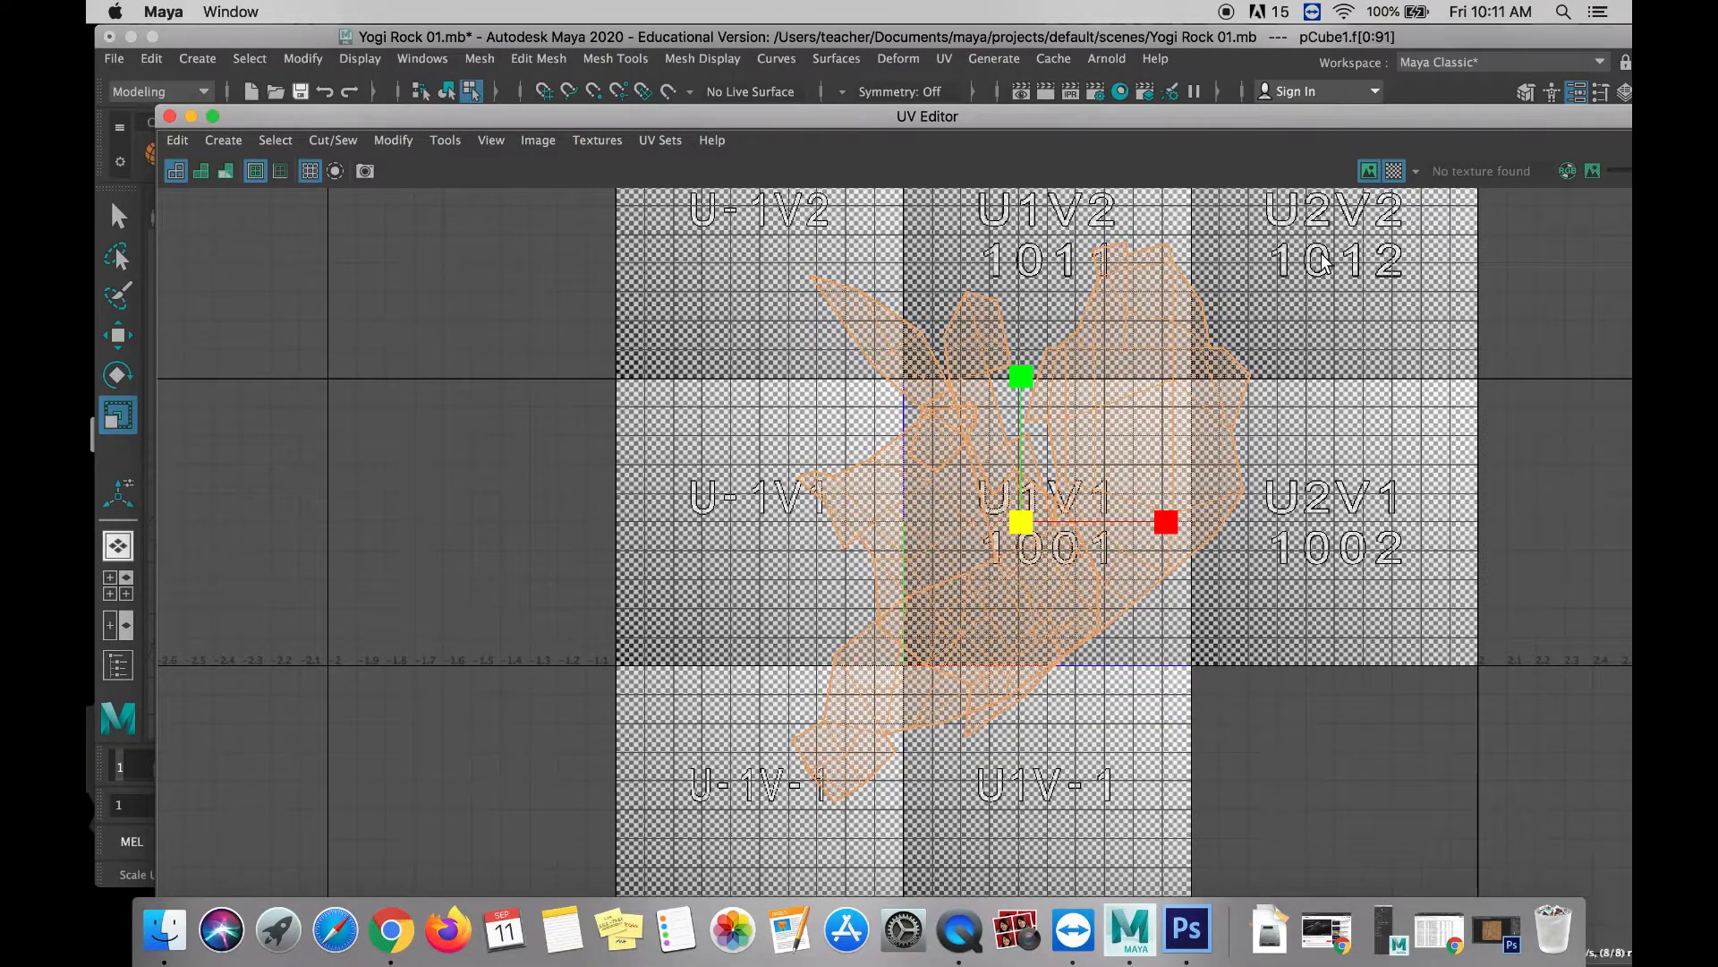
Scale the whole UV layout down so that every shell fits inside the U1V1 tile
left_click_drag(1020, 519, 935, 582)
scroll(1065, 526, "down", 1)
scroll(1065, 526, "up", 5)
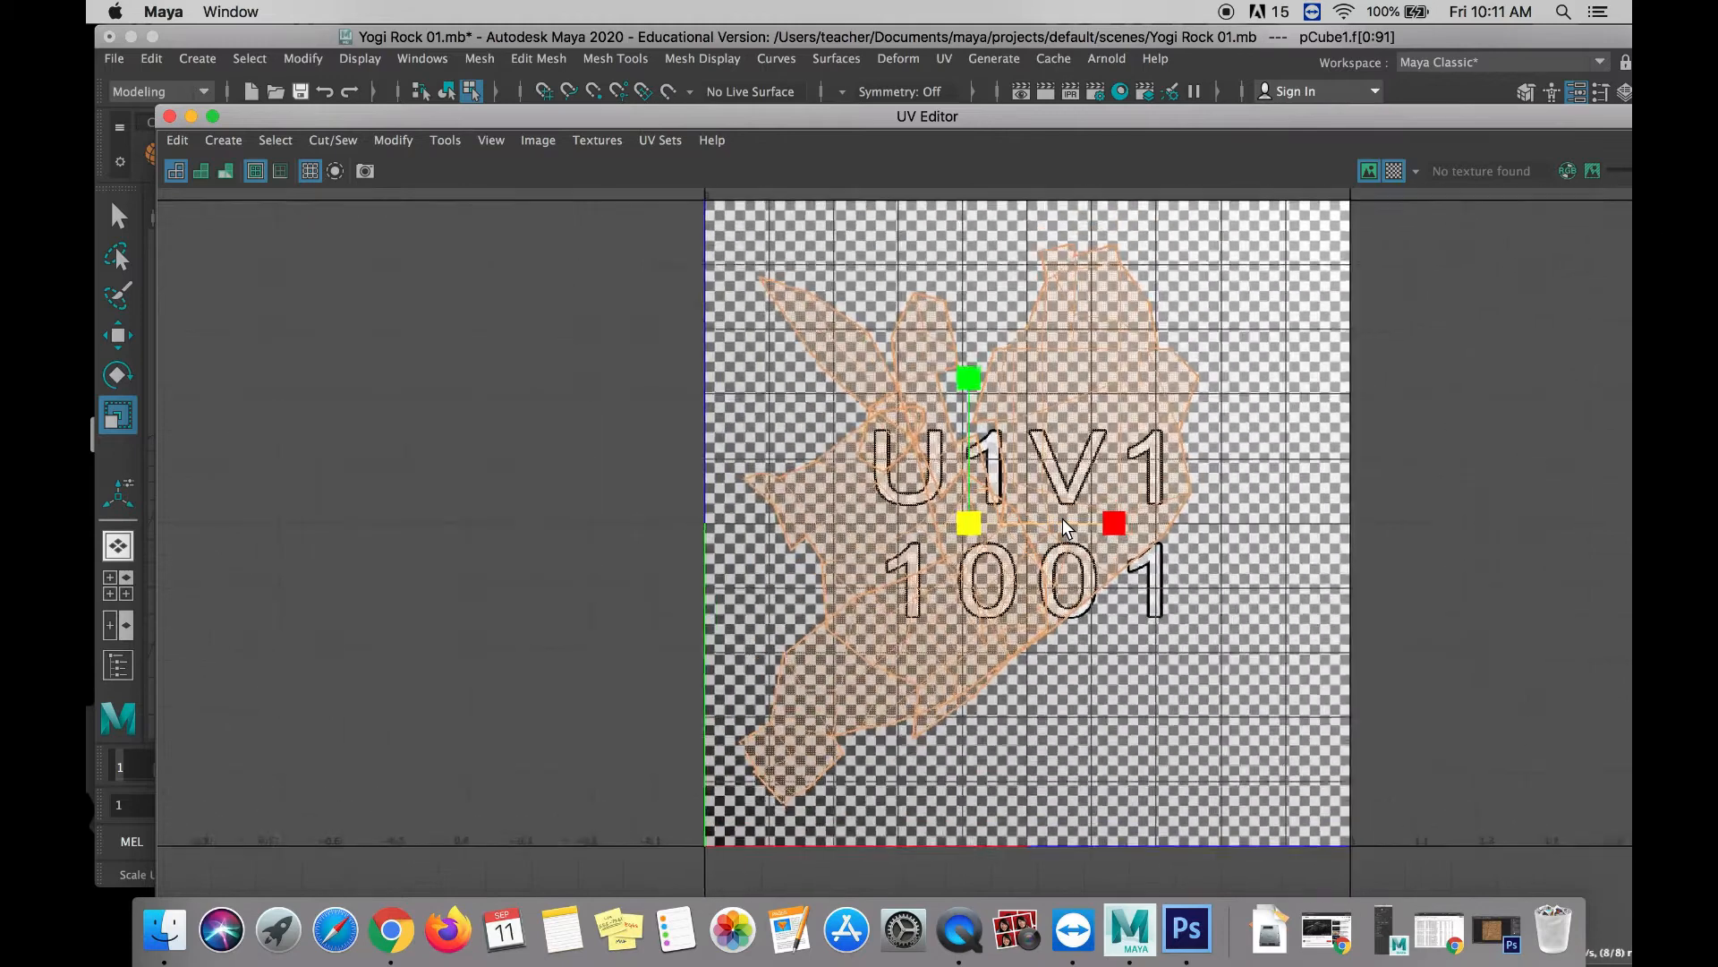
scroll(1064, 520, "up", 1)
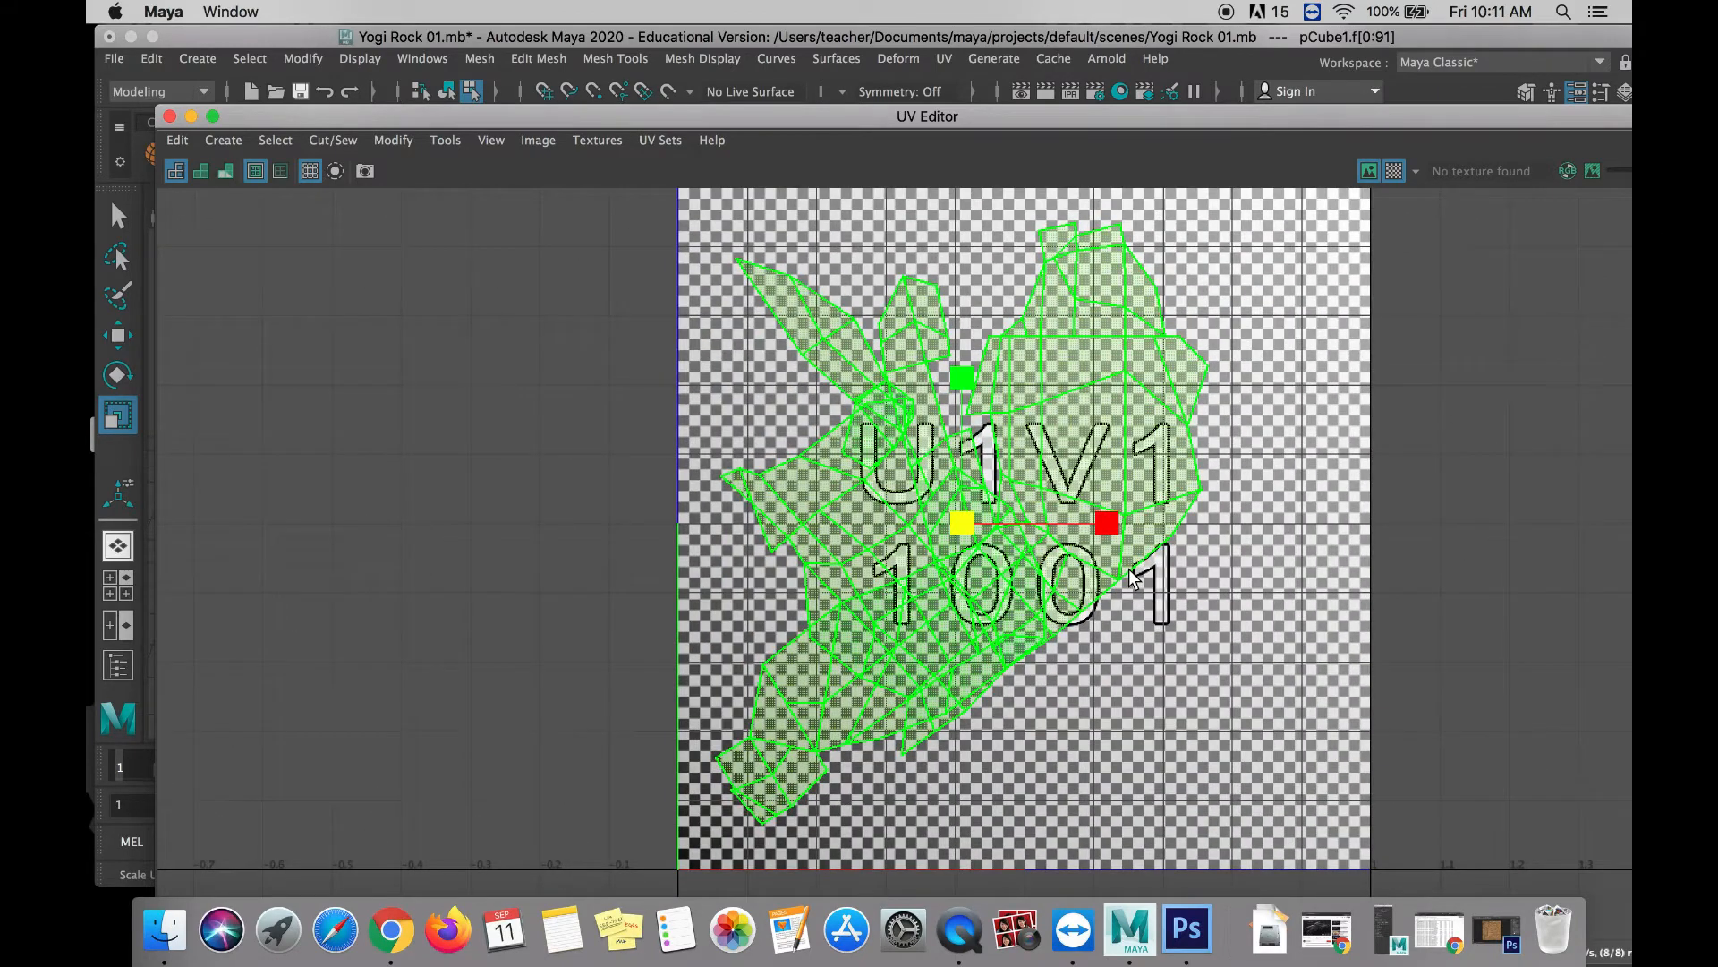
scroll(1134, 577, "down", 1)
left_click_drag(1001, 522, 1008, 517)
left_click(1249, 439)
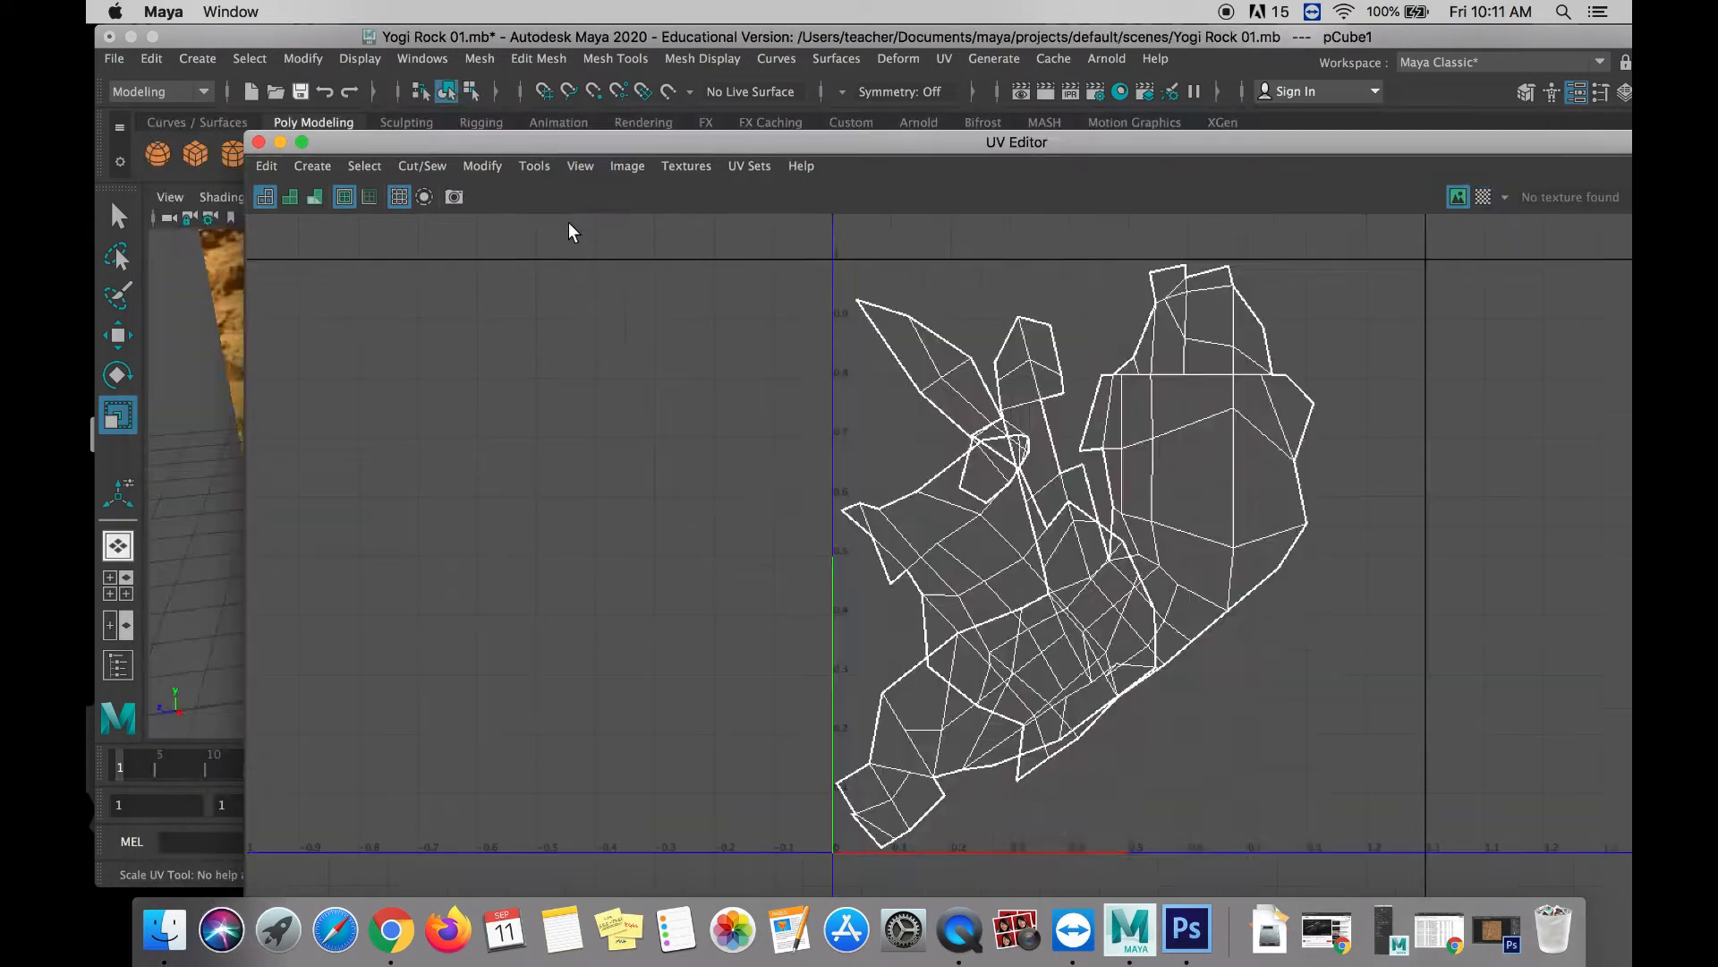
Export a PNG UV snapshot of the rock's layout to the Desktop with the filename Rock UV 02
left_click_drag(580, 143, 841, 154)
left_click(503, 207)
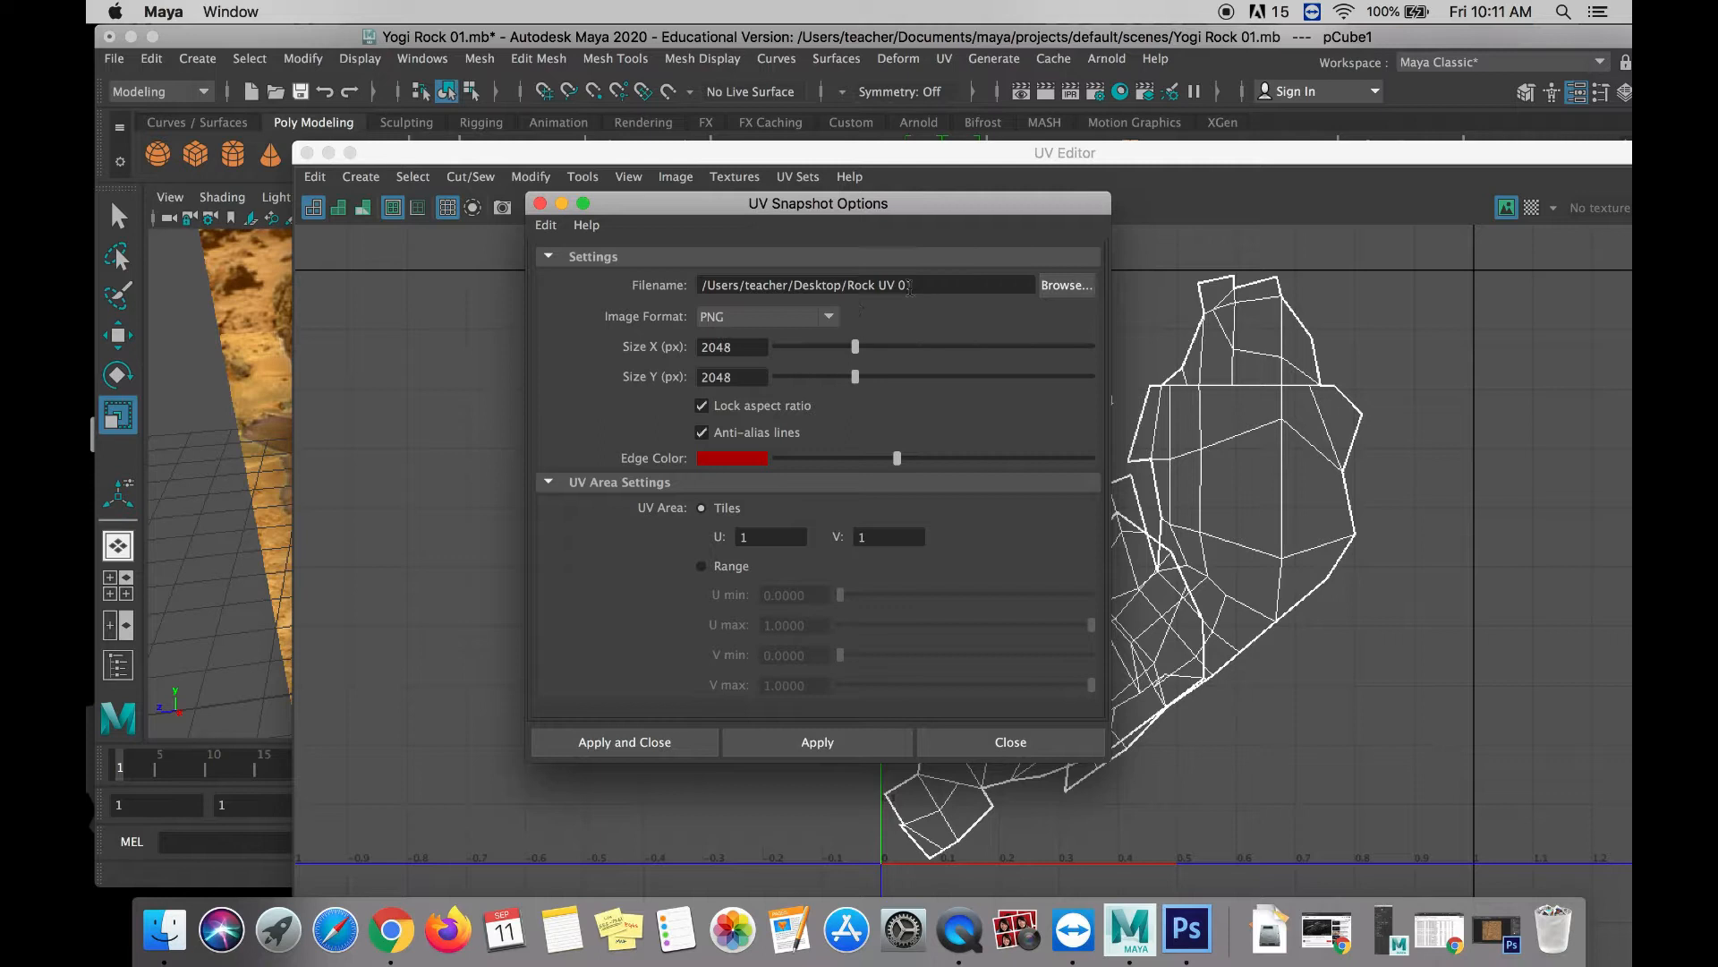
left_click(917, 284)
key("BackSpace")
type("2")
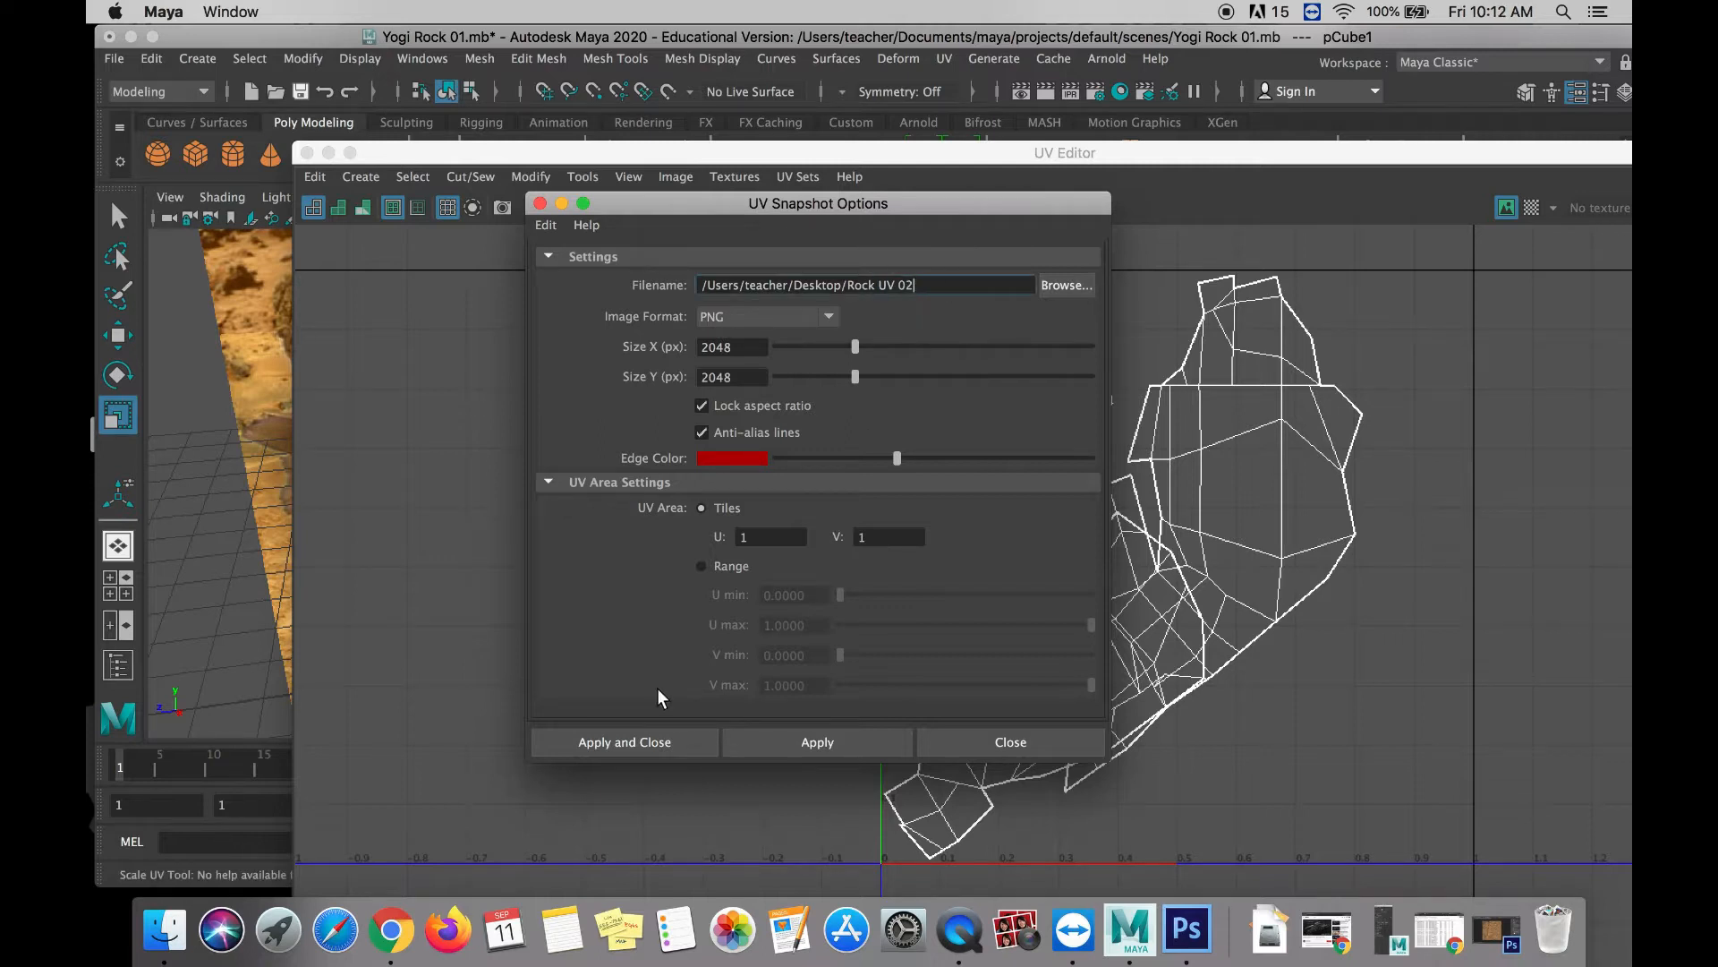
left_click(648, 750)
Minimize the open windows and open Rock UV 02.png from the desktop in Adobe Photoshop CS6
left_click(327, 154)
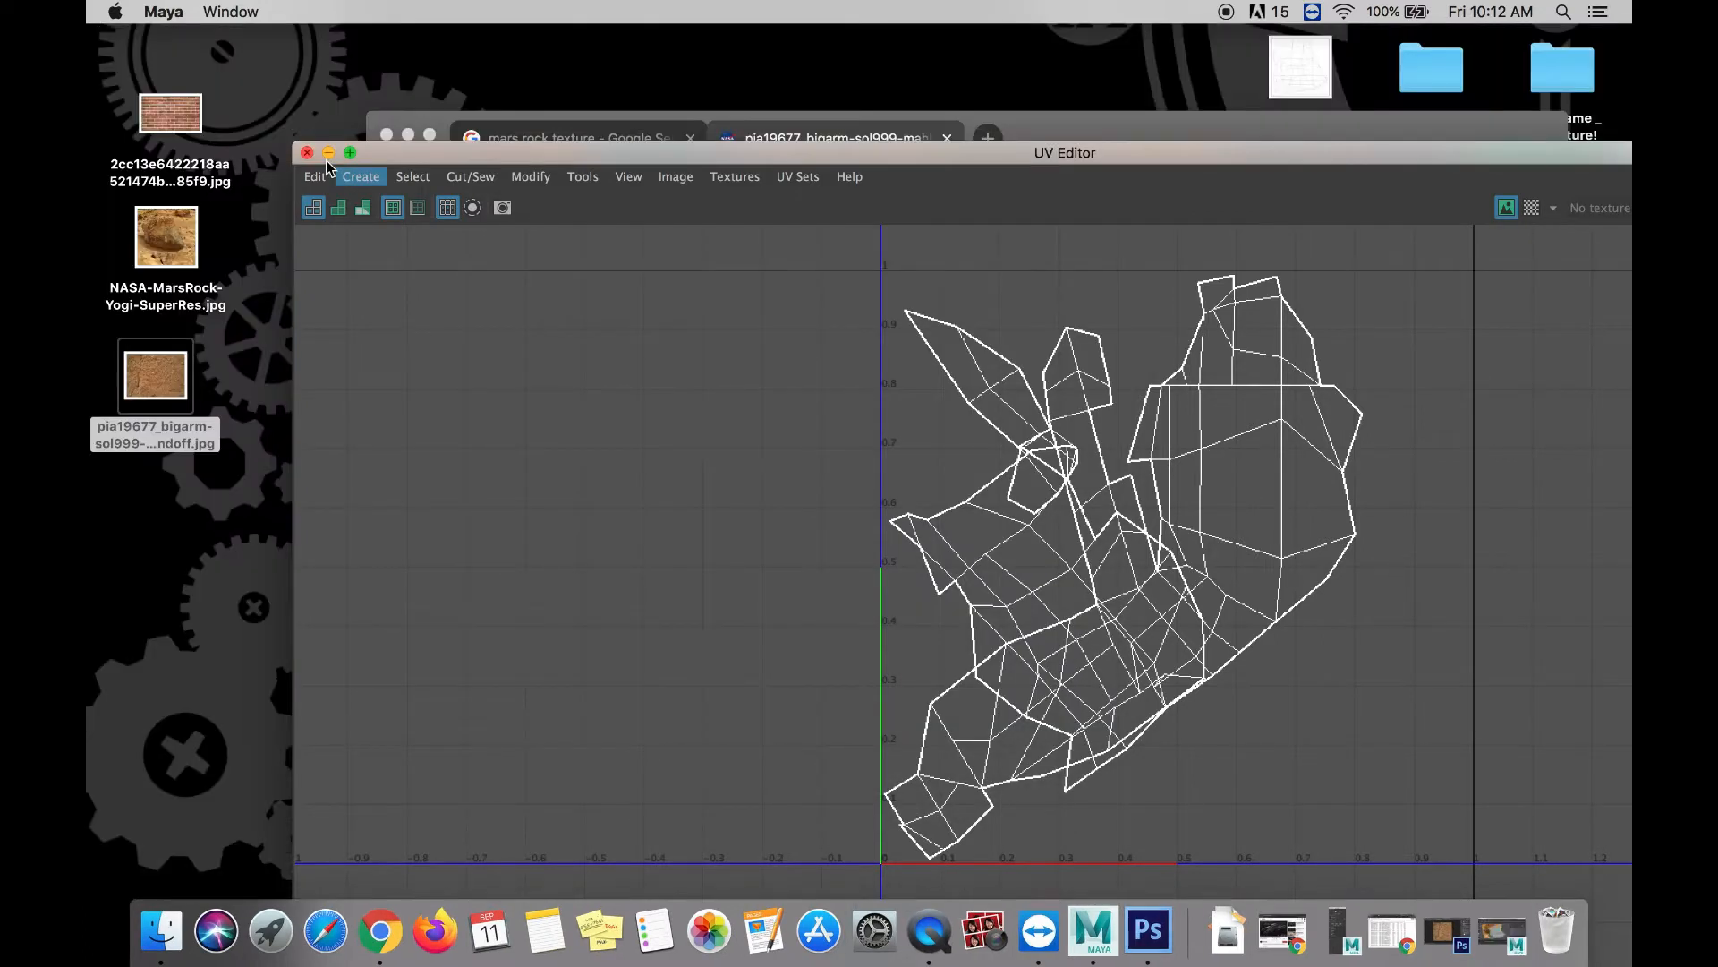
left_click(327, 155)
left_click(407, 134)
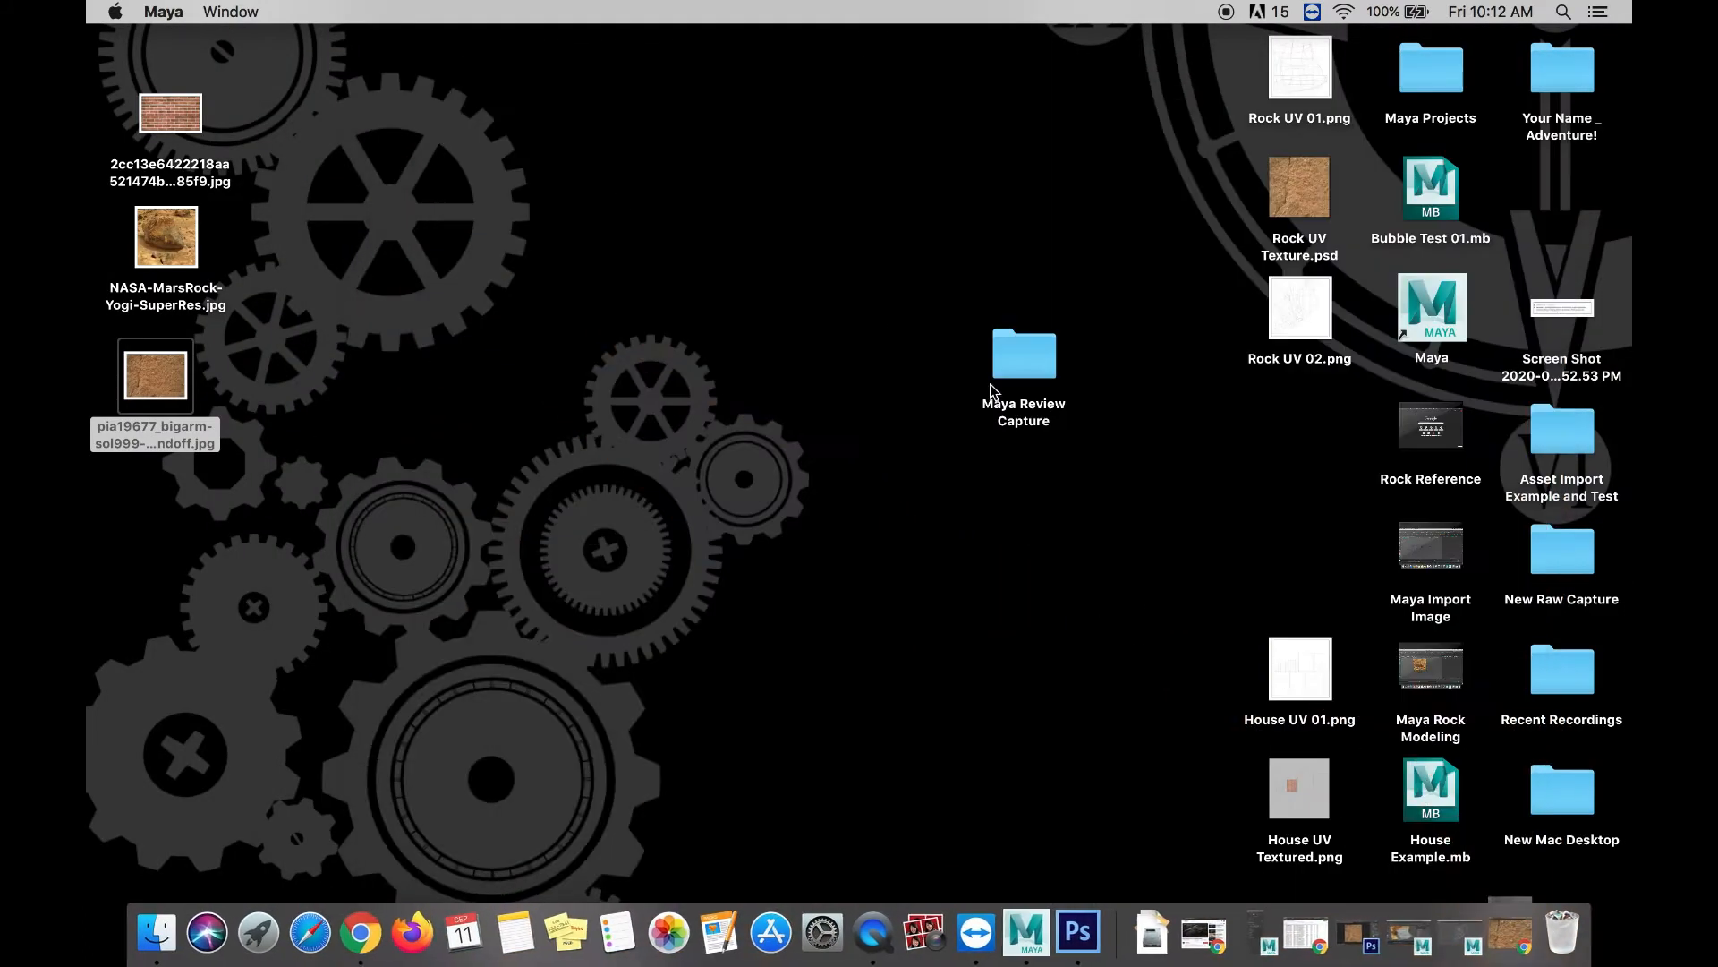
right_click(1303, 319)
mouse_move(1342, 351)
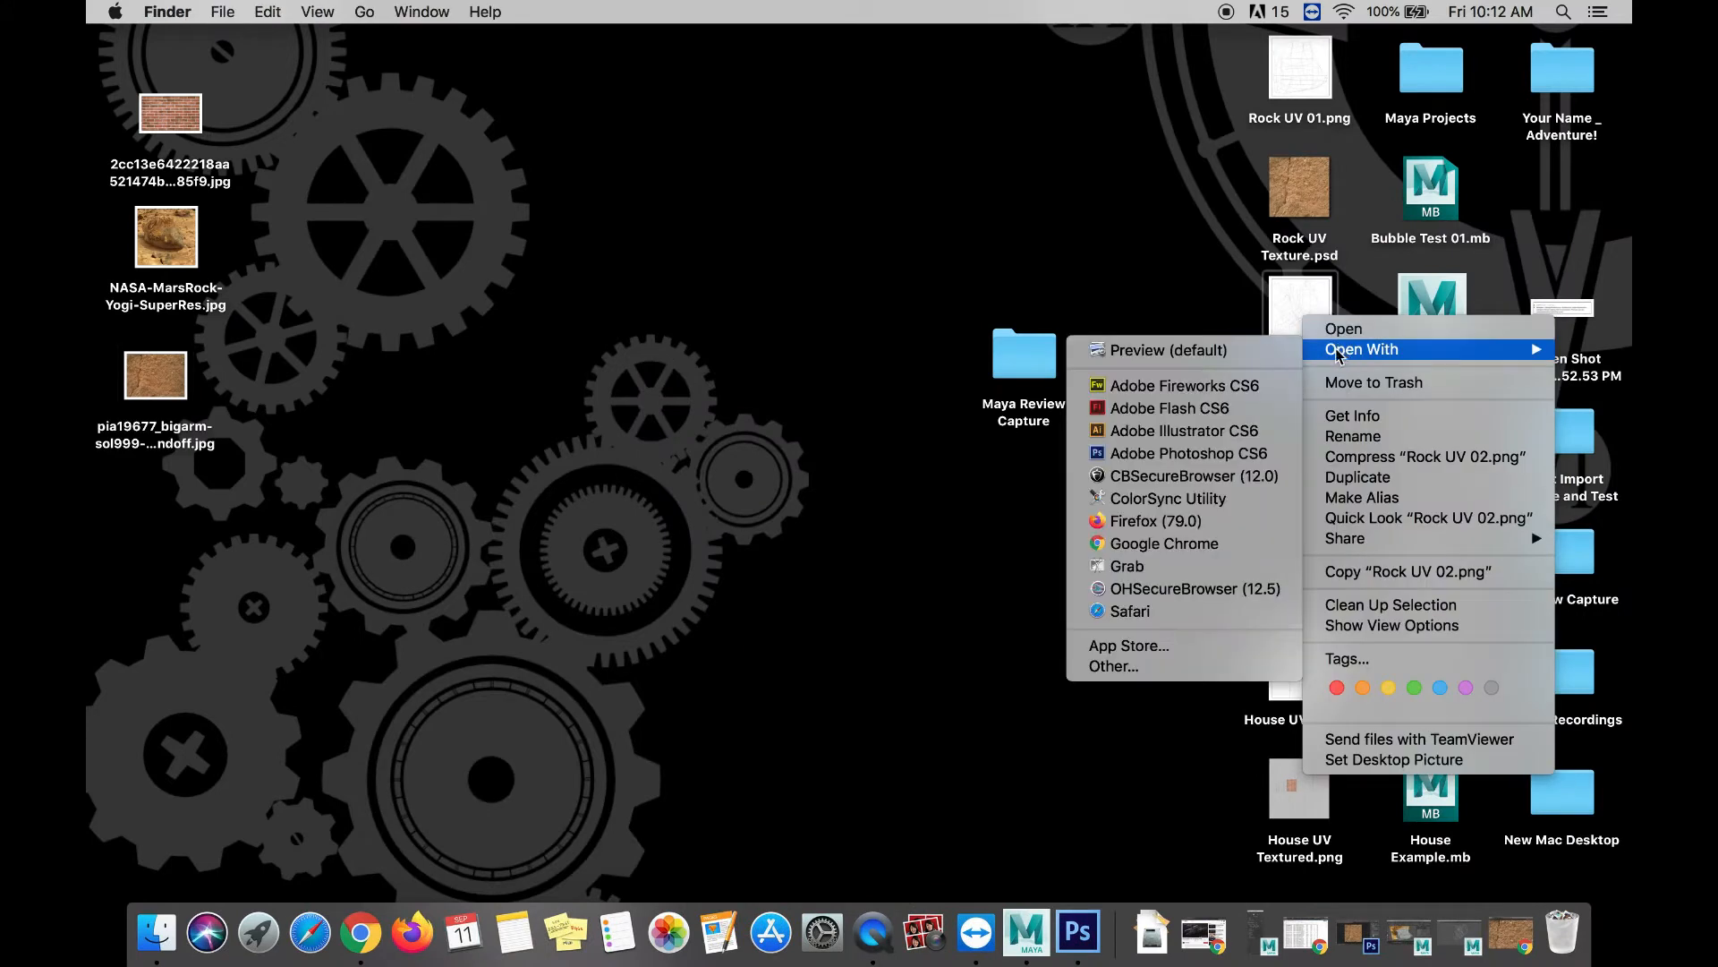
left_click(1210, 455)
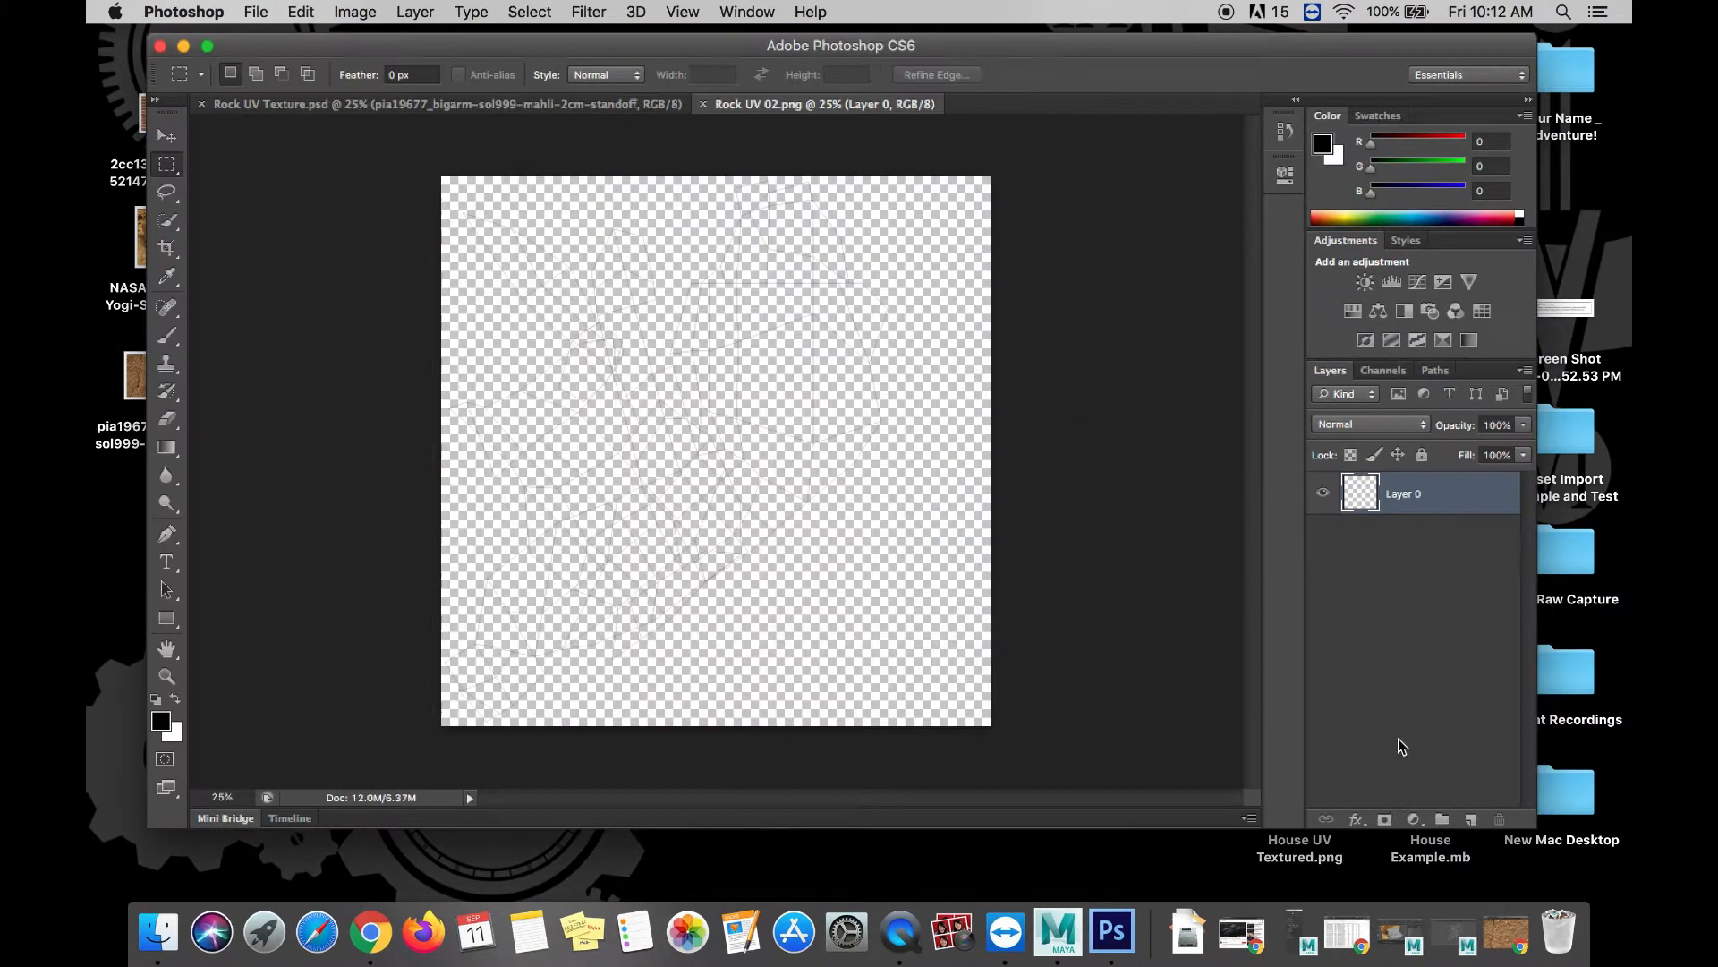
Add a grey solid color fill layer and place it beneath Layer 0 as a background for the UV lines
left_click(1413, 820)
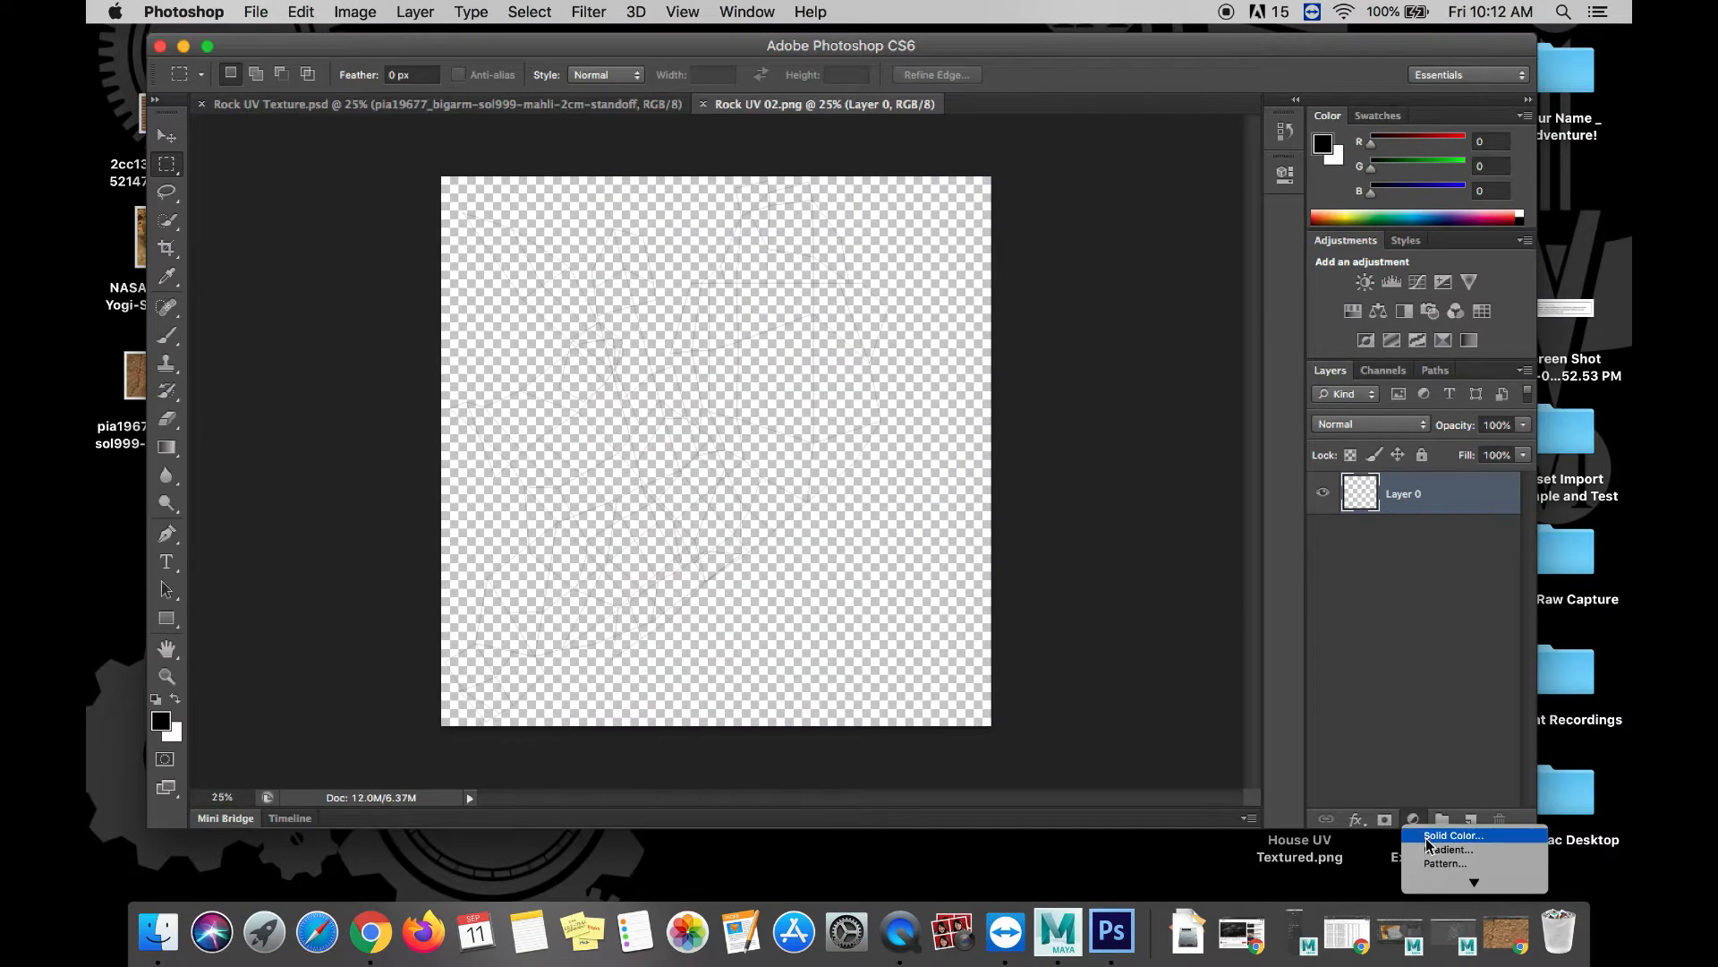
left_click(1450, 835)
left_click_drag(601, 355, 577, 408)
left_click(1036, 257)
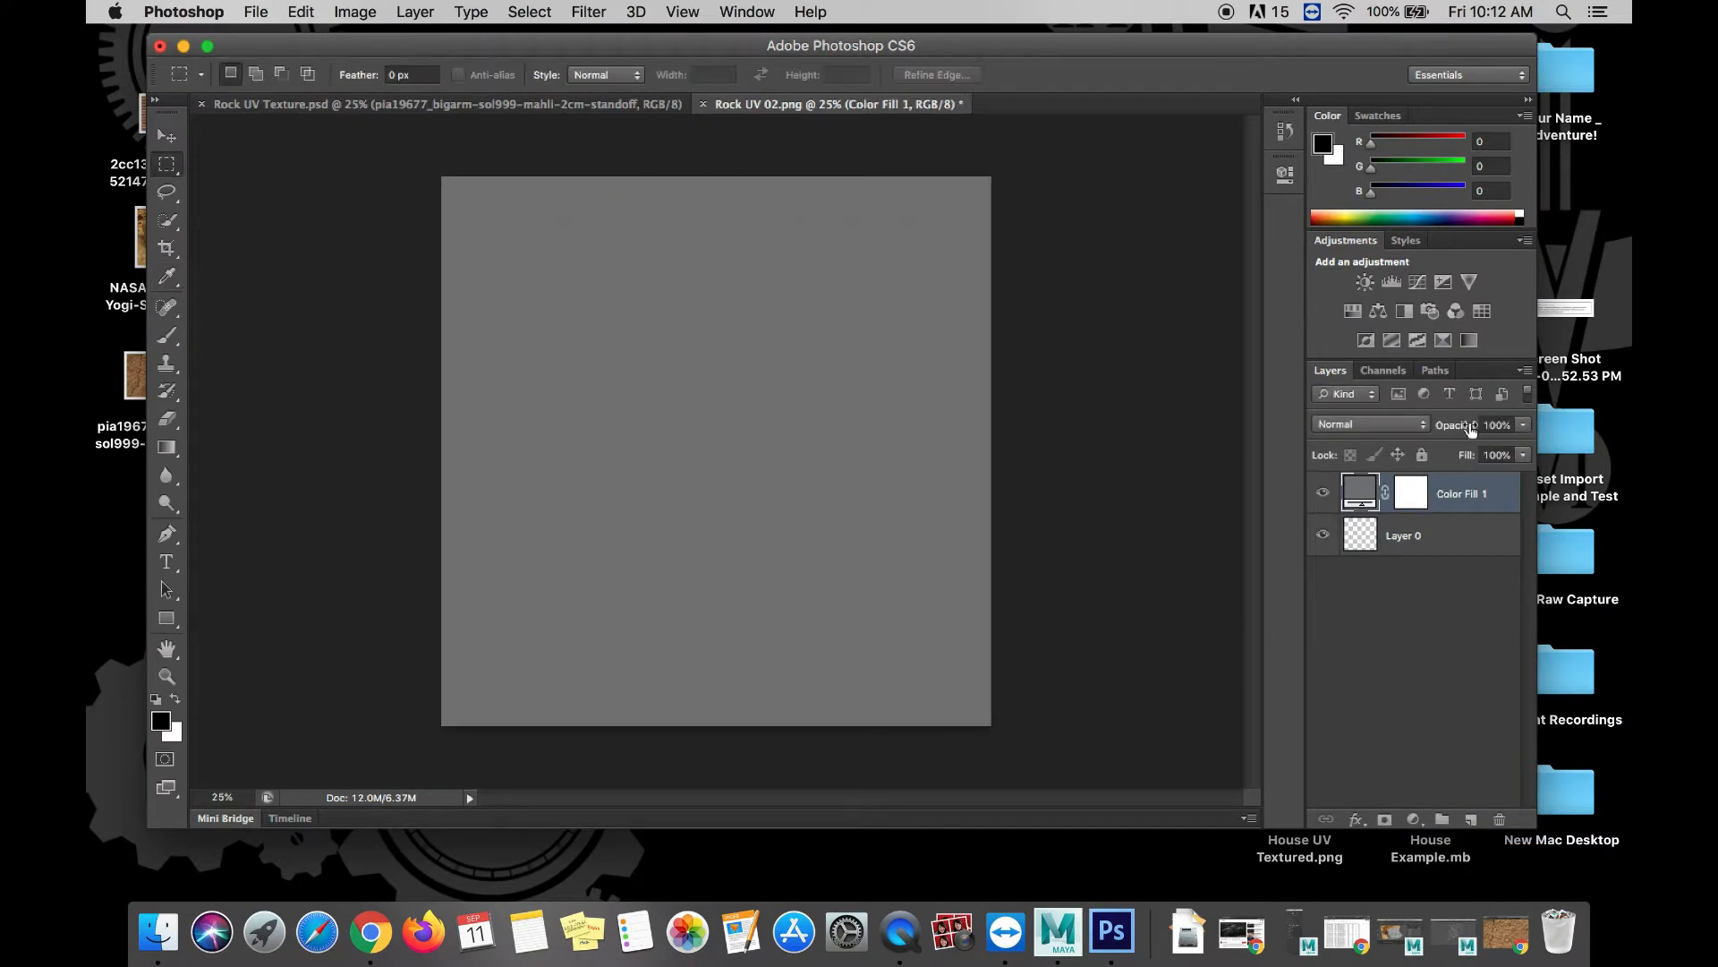
left_click_drag(1474, 495, 1486, 574)
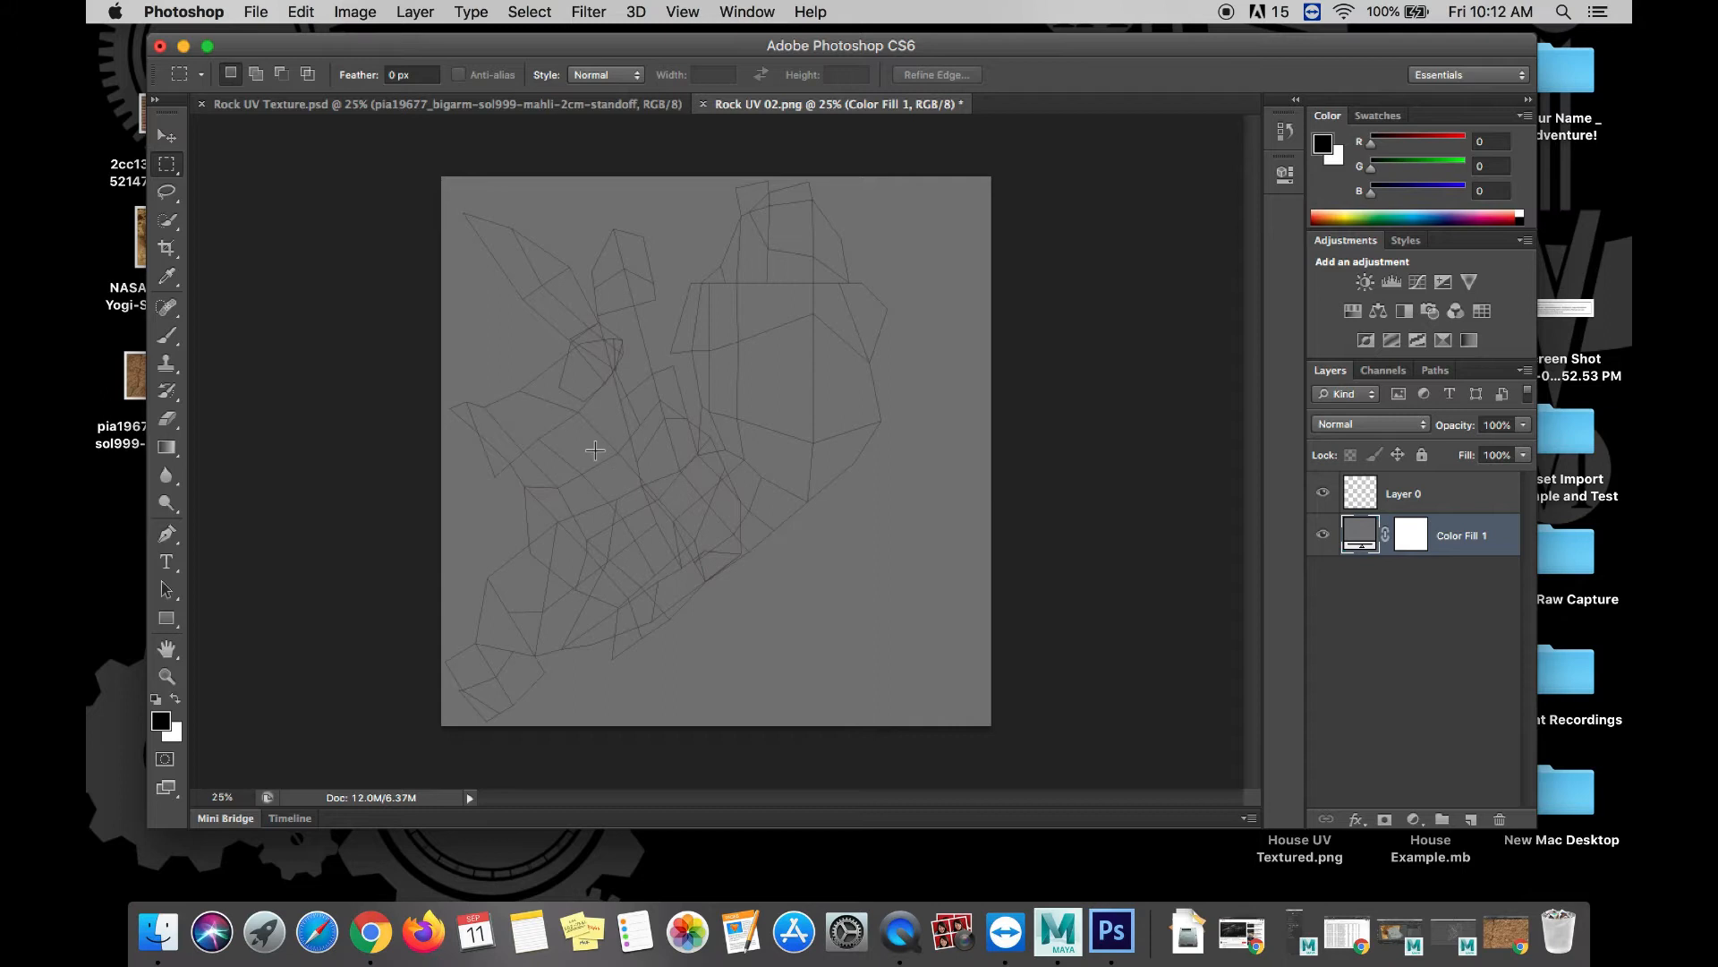
left_click_drag(1000, 56, 1055, 71)
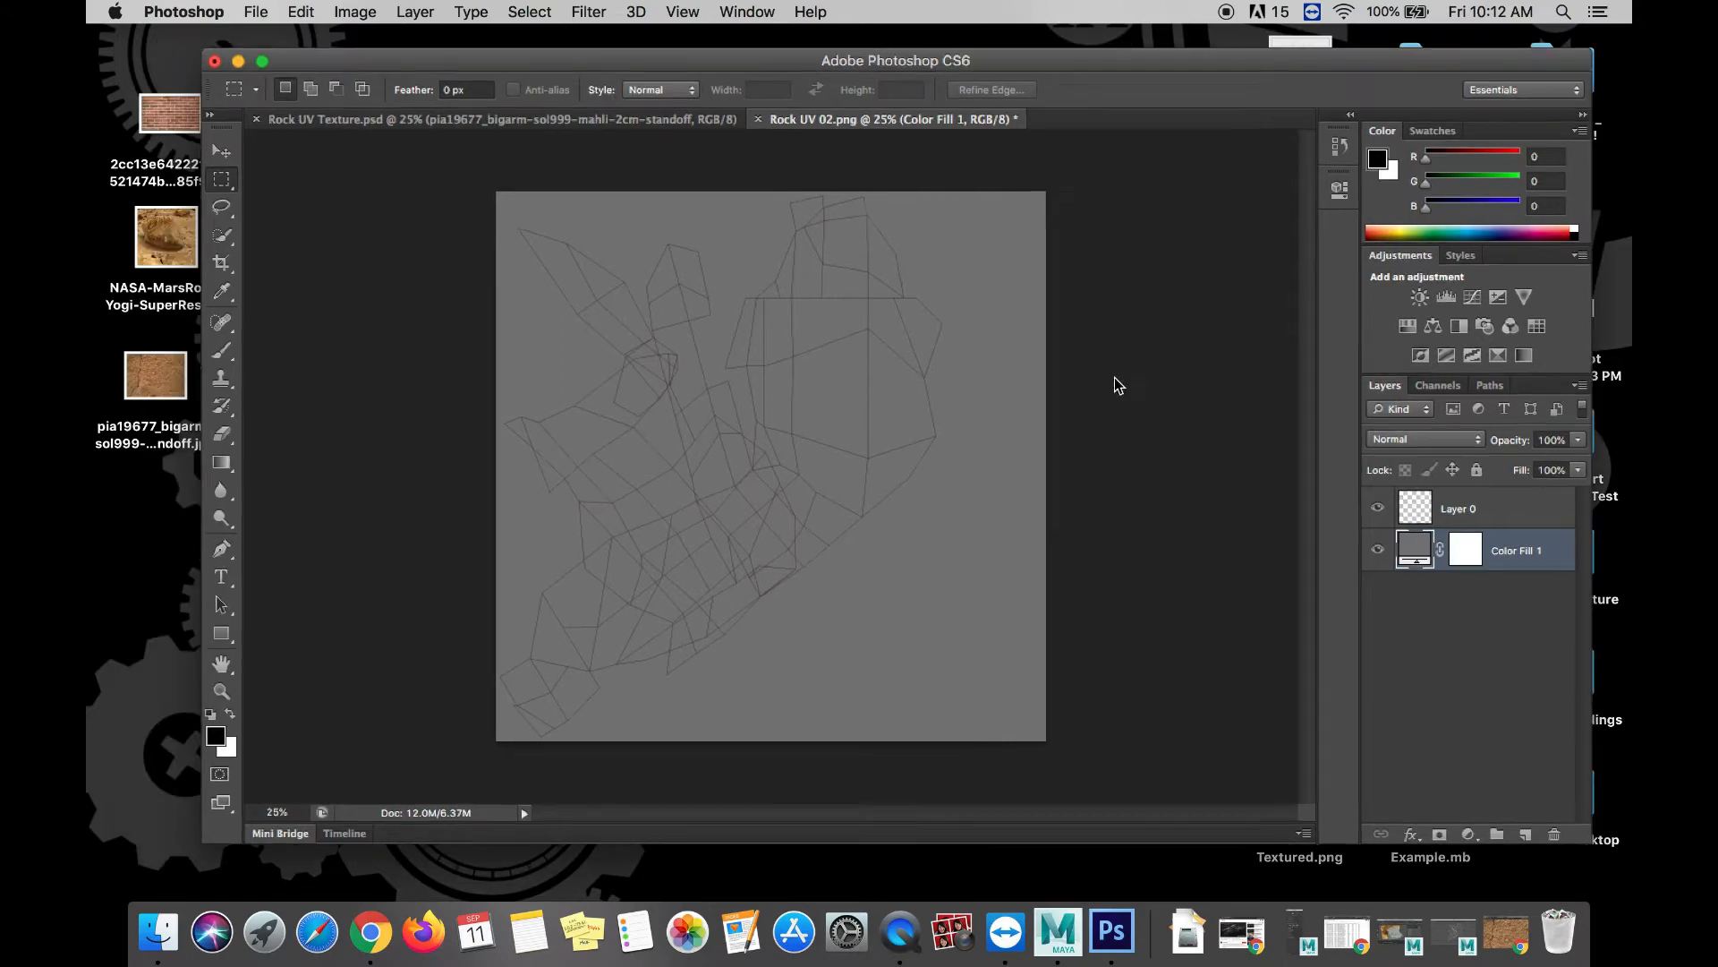
Look through the "mars rock texture" image results in Chrome for a suitable rock texture, and return to Photoshop
left_click(1503, 929)
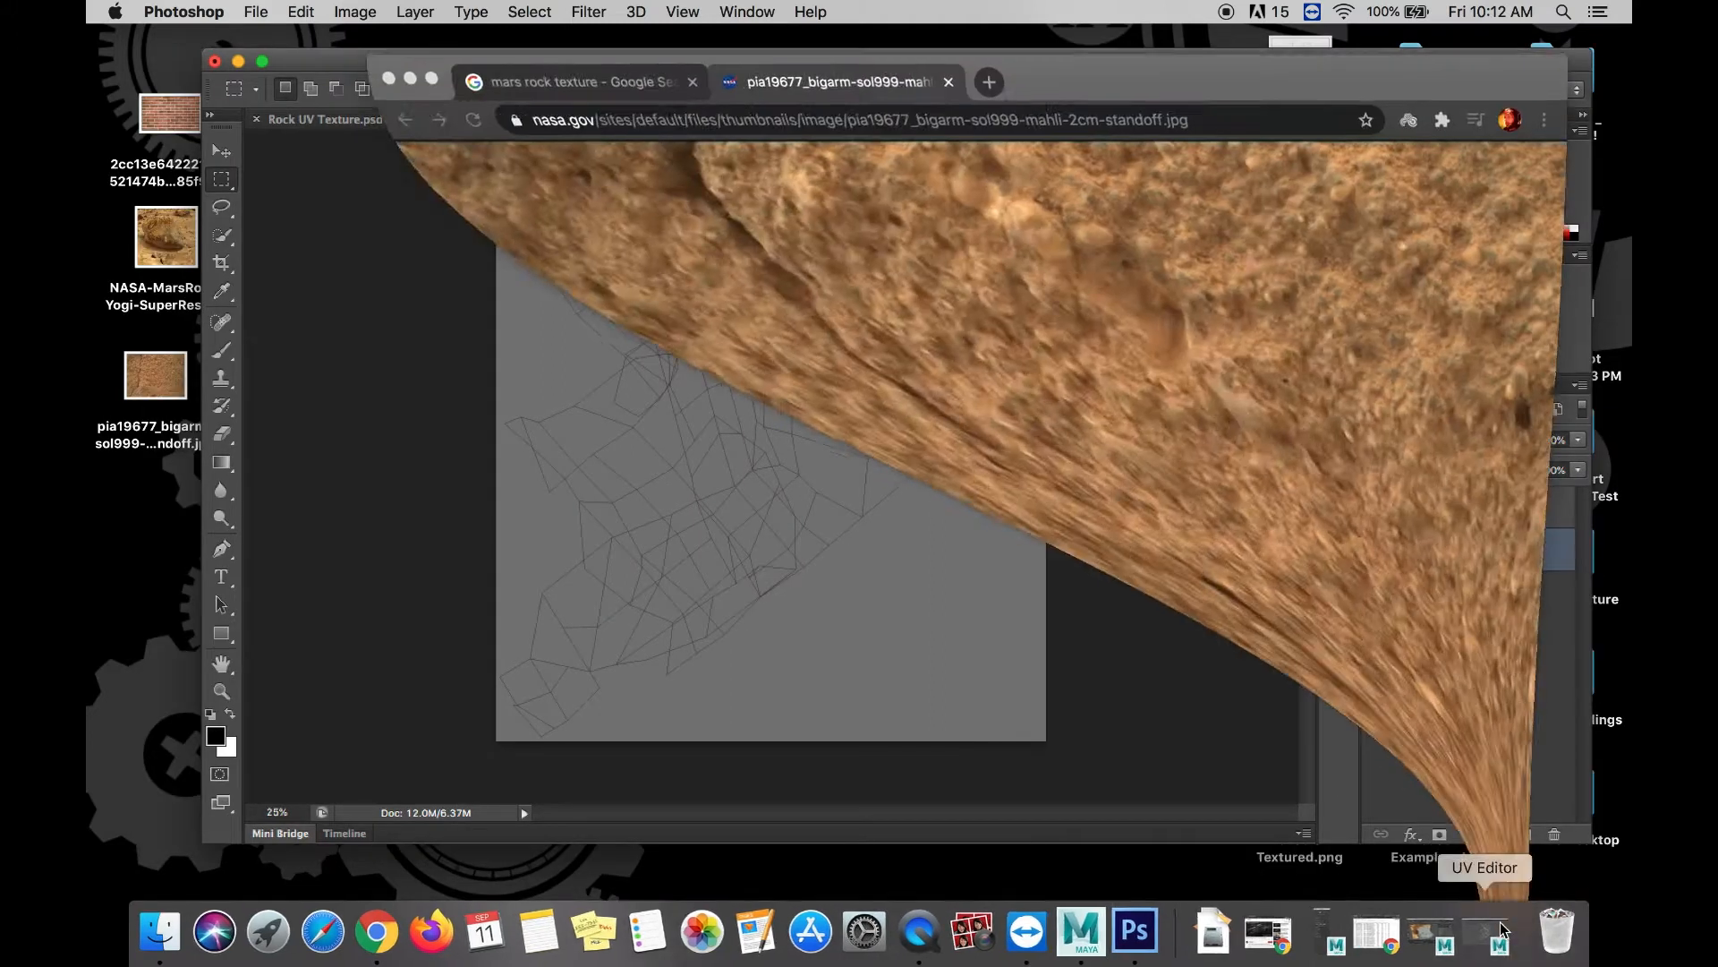
left_click(626, 139)
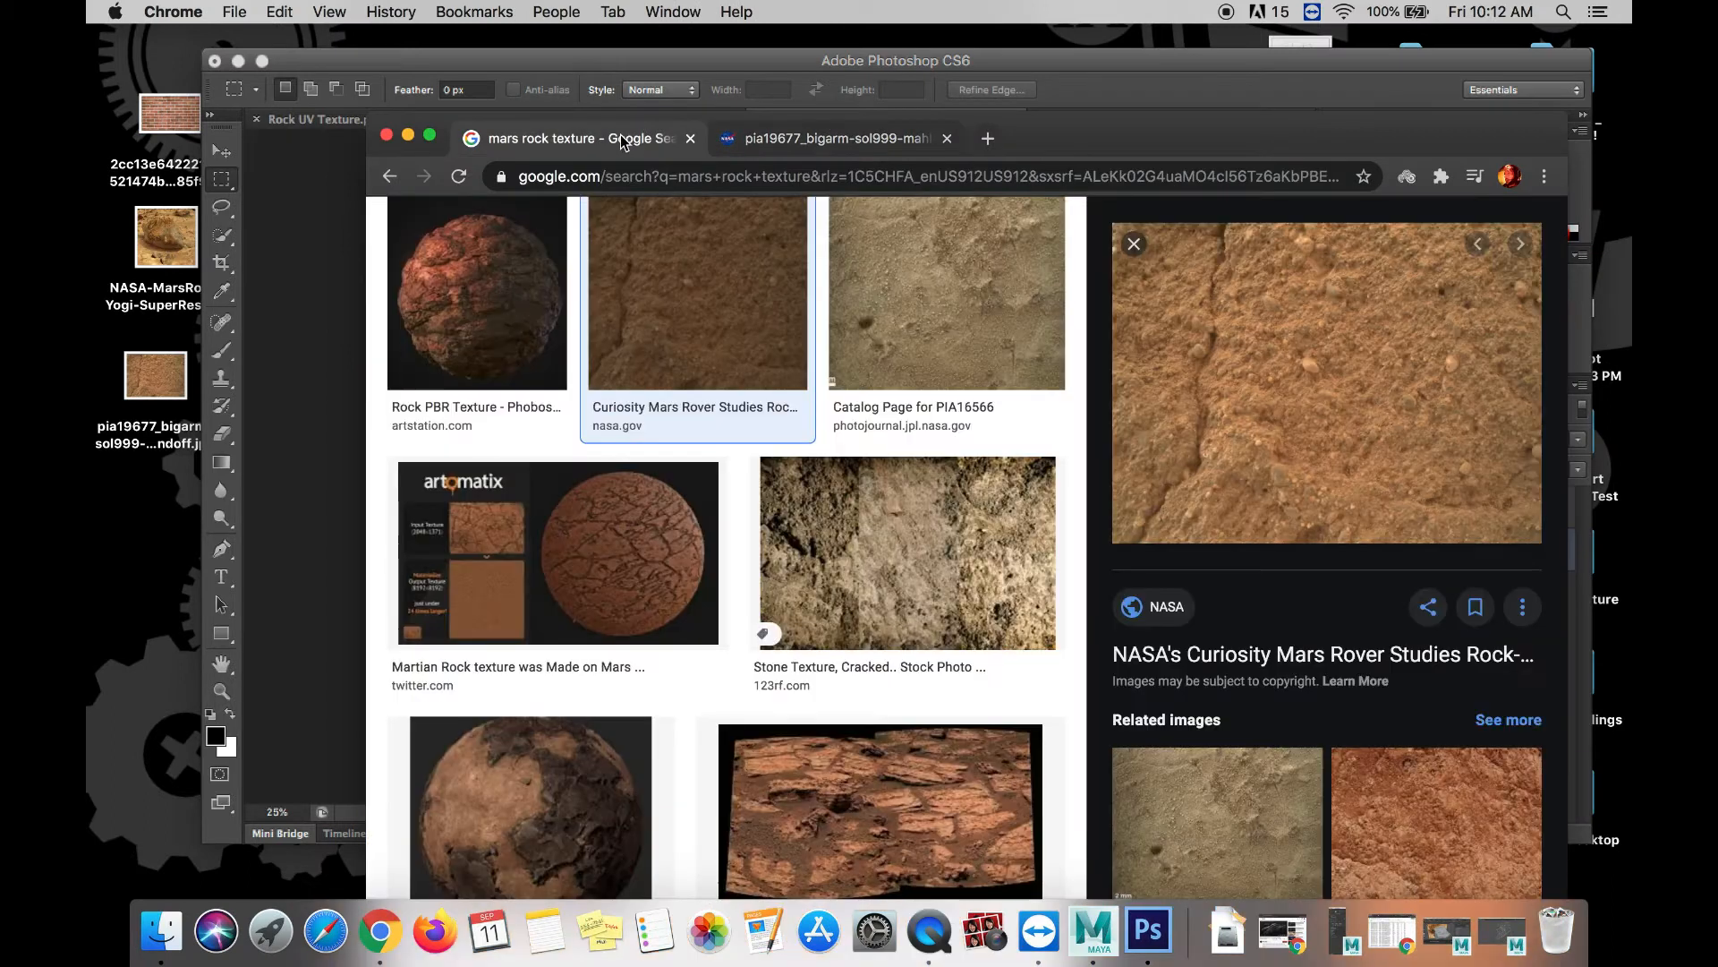
left_click_drag(1038, 152, 903, 152)
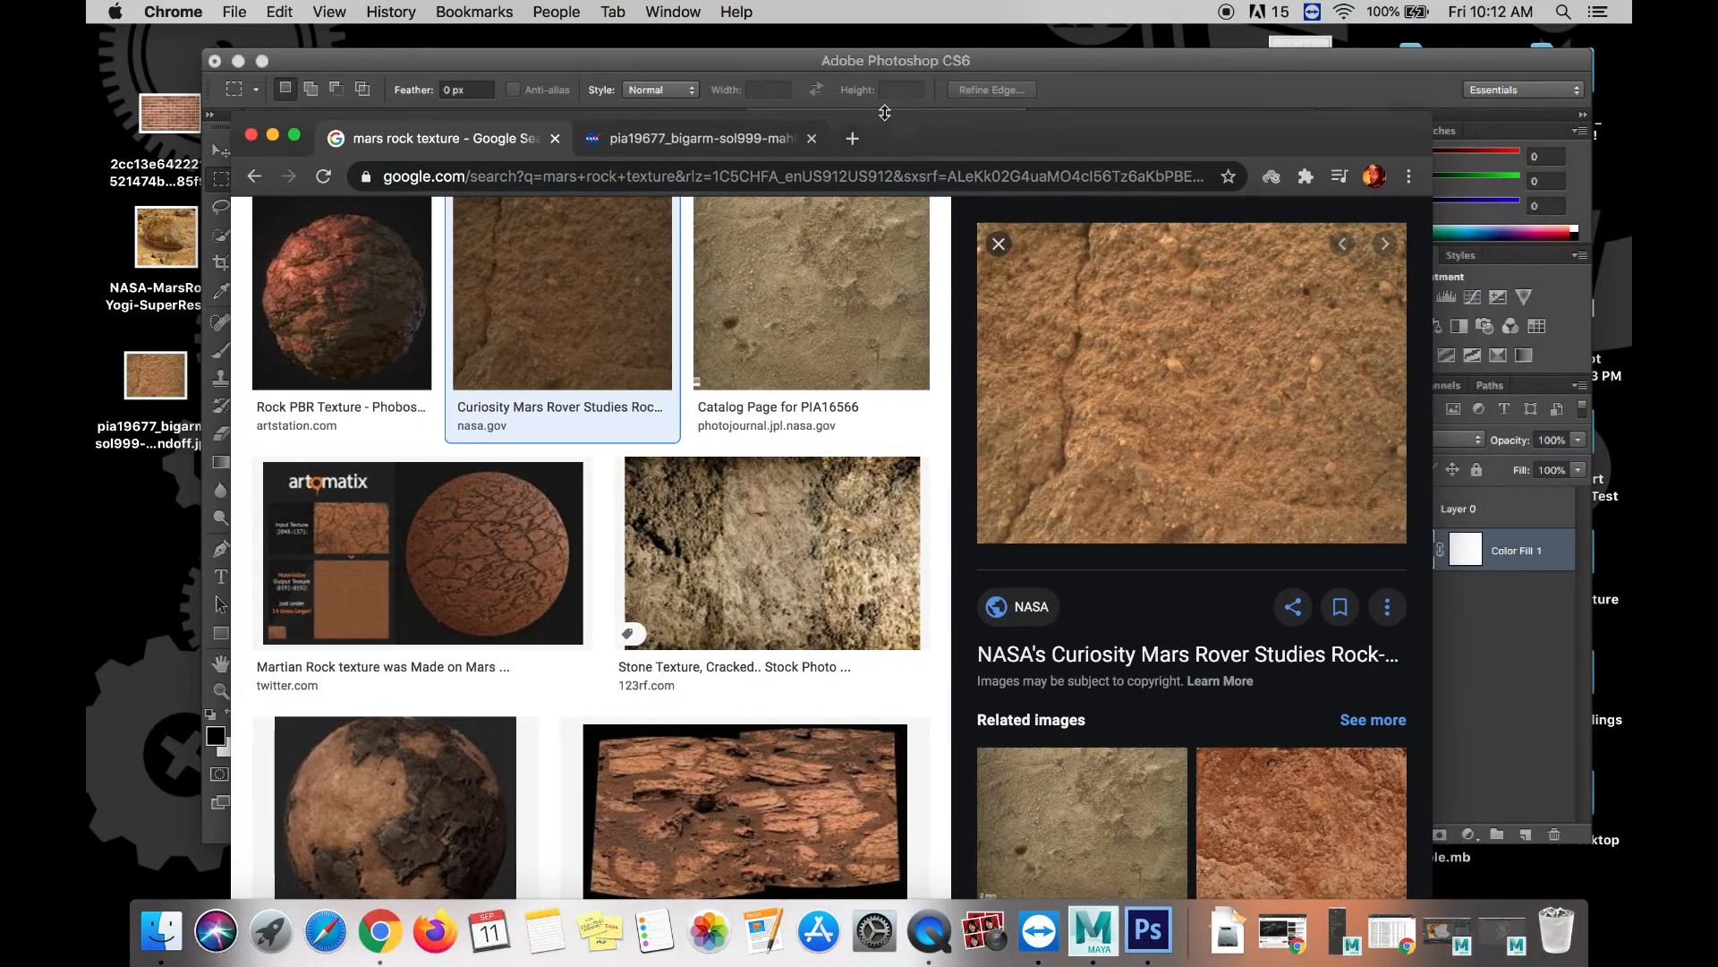
scroll(666, 324, "up", 3)
scroll(667, 324, "up", 1)
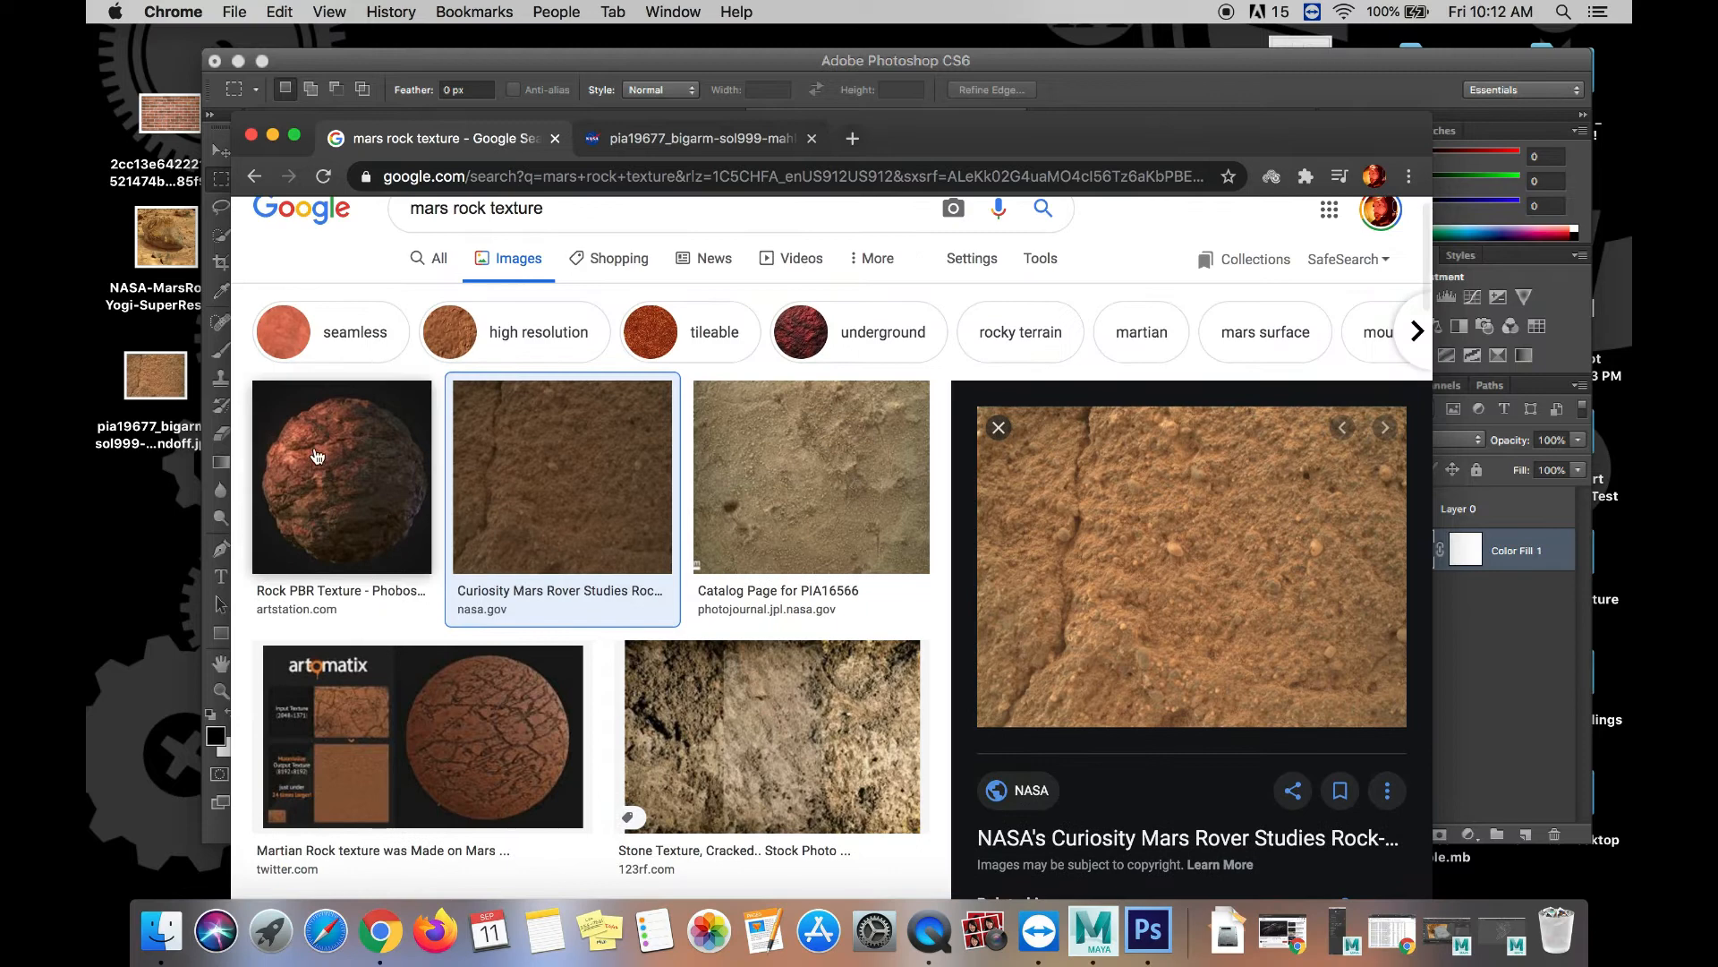
scroll(673, 467, "down", 10)
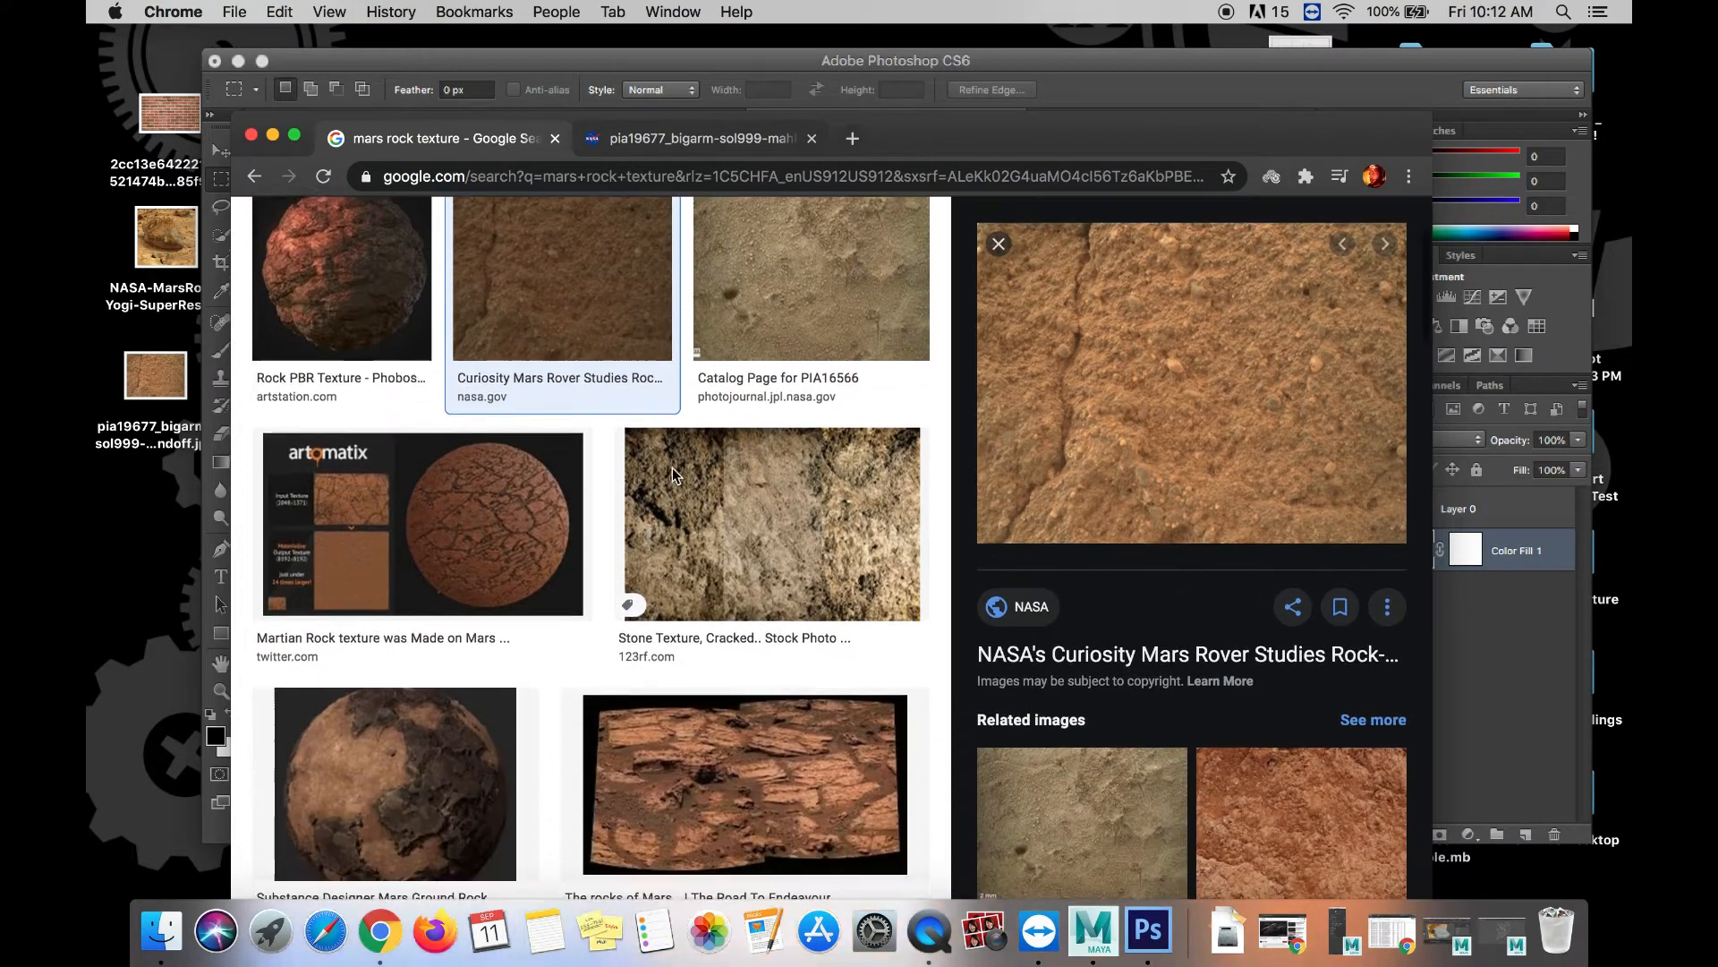
scroll(437, 556, "down", 8)
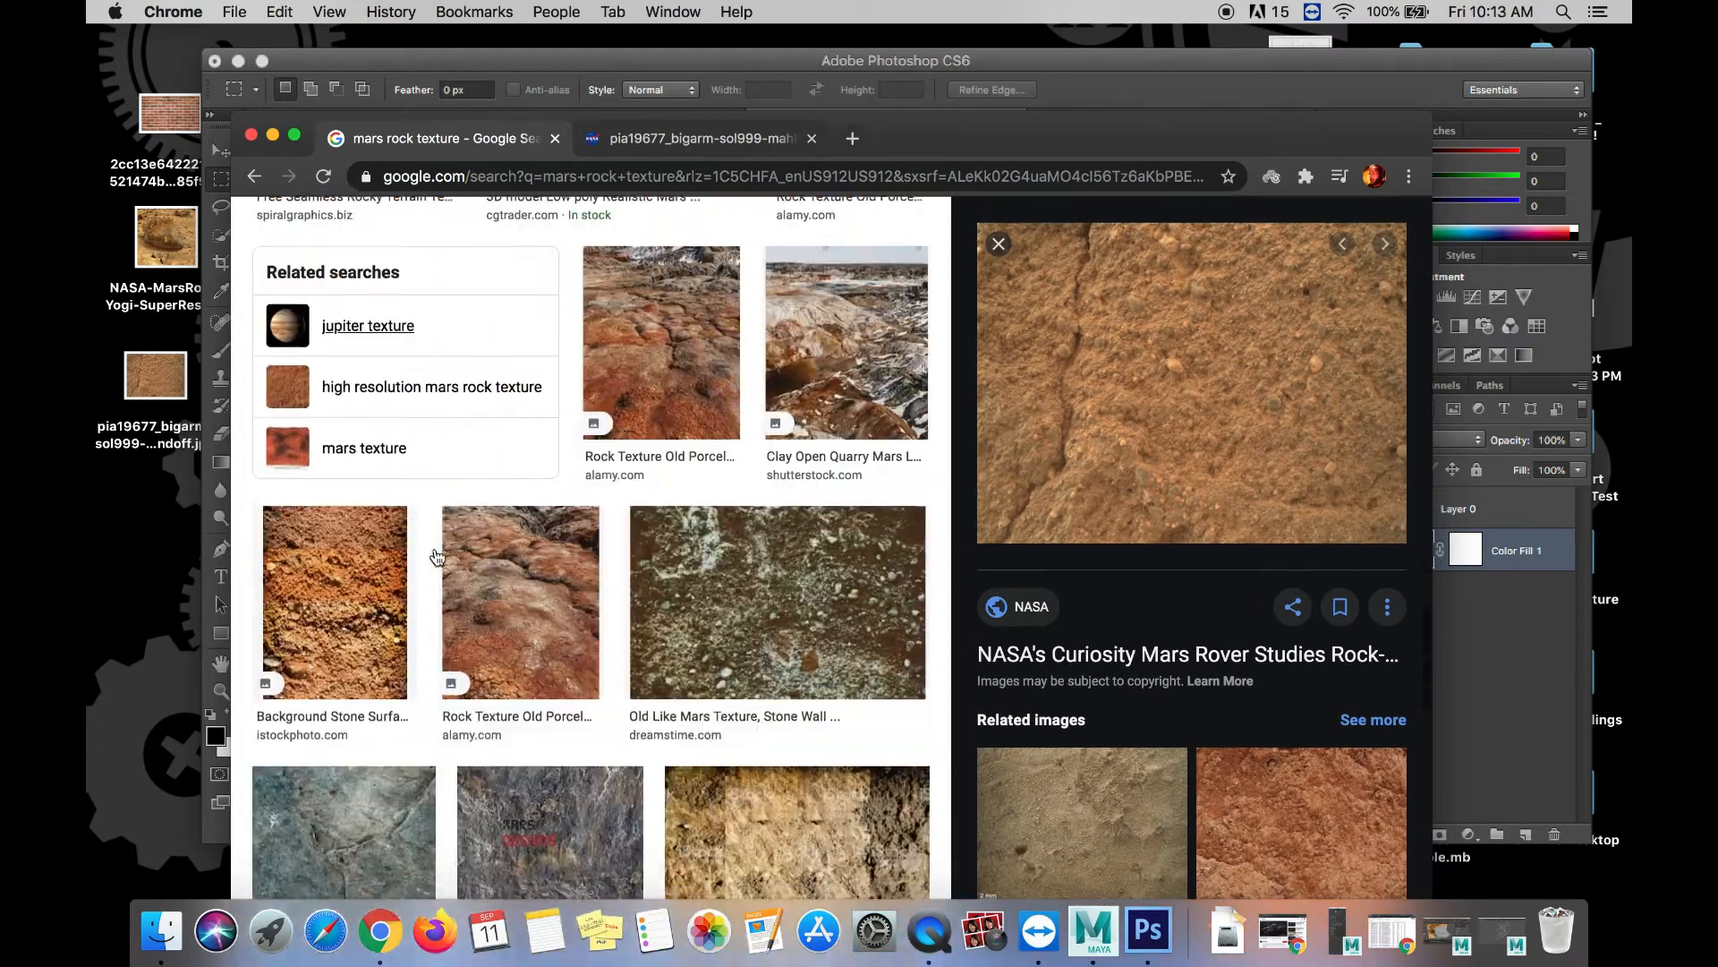
scroll(437, 557, "up", 10)
scroll(437, 557, "up", 15)
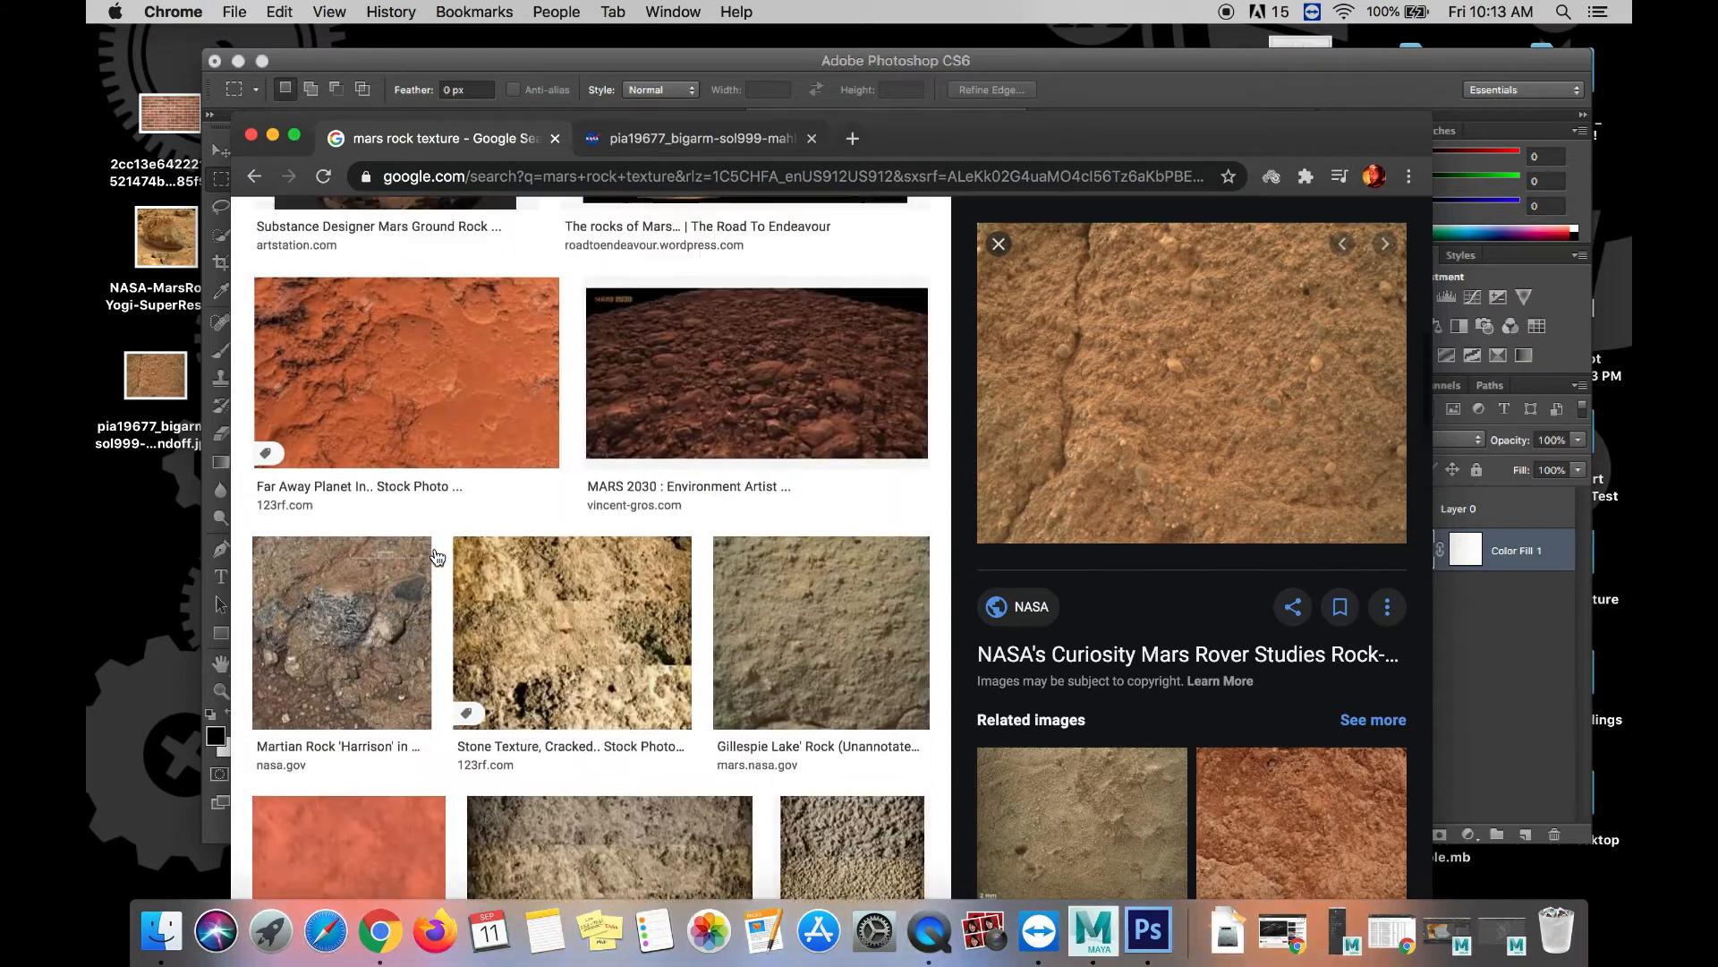
scroll(437, 557, "up", 1)
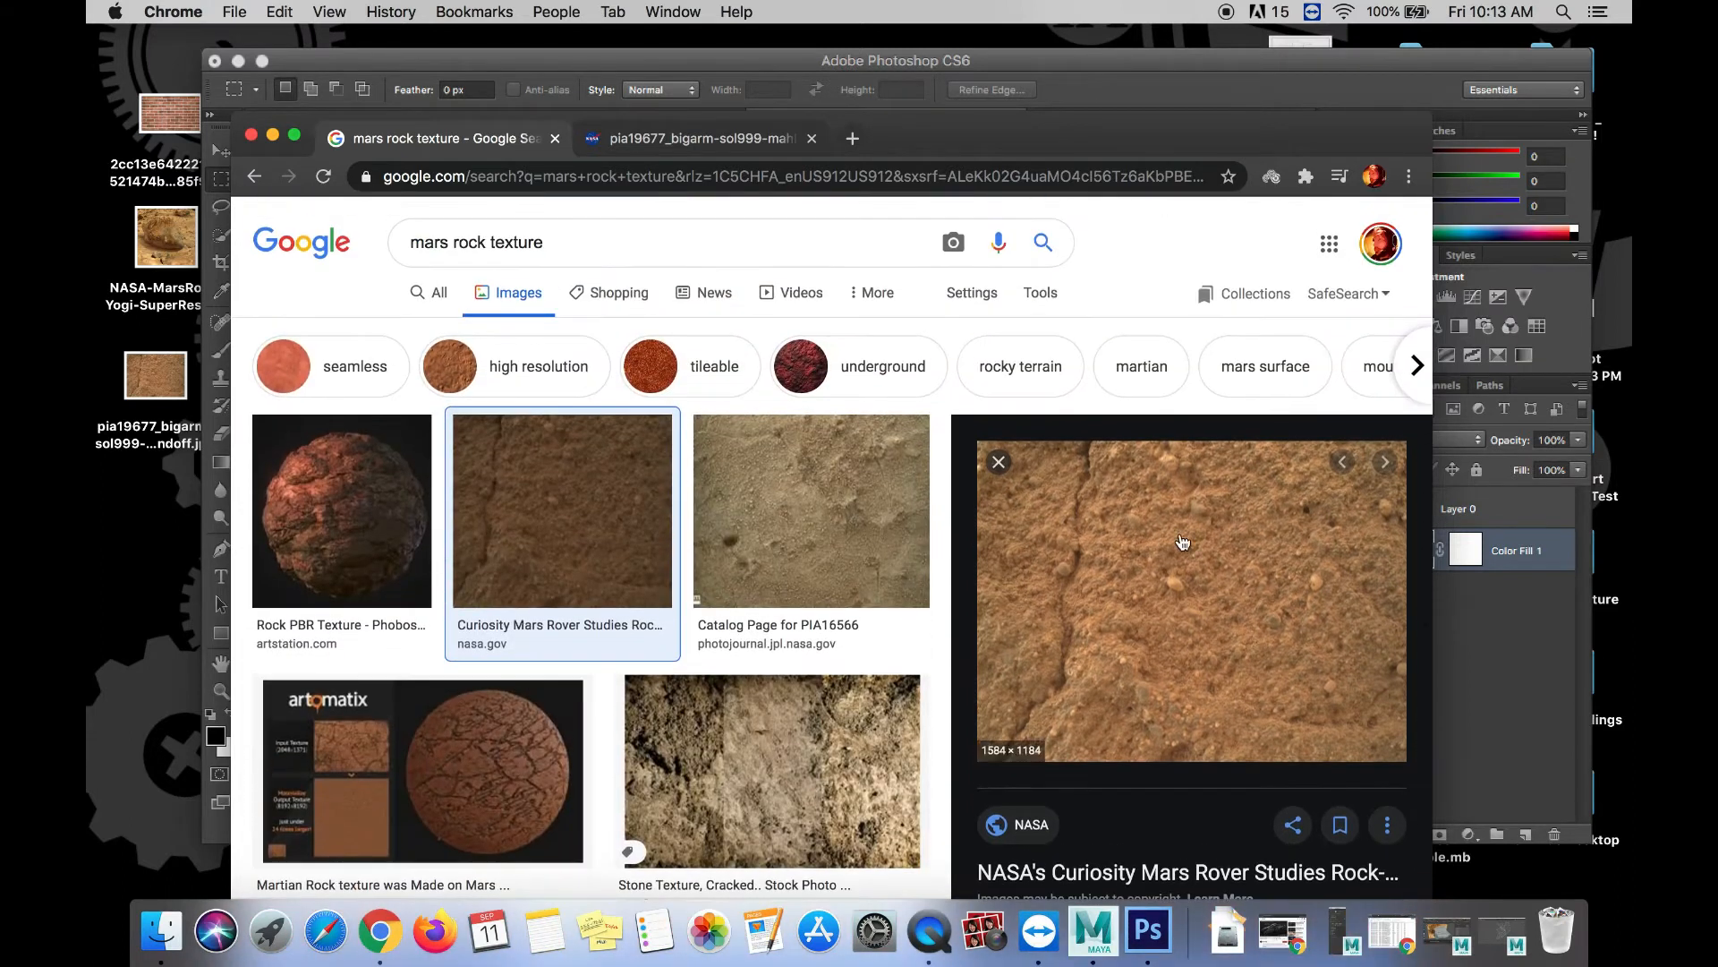
left_click(243, 75)
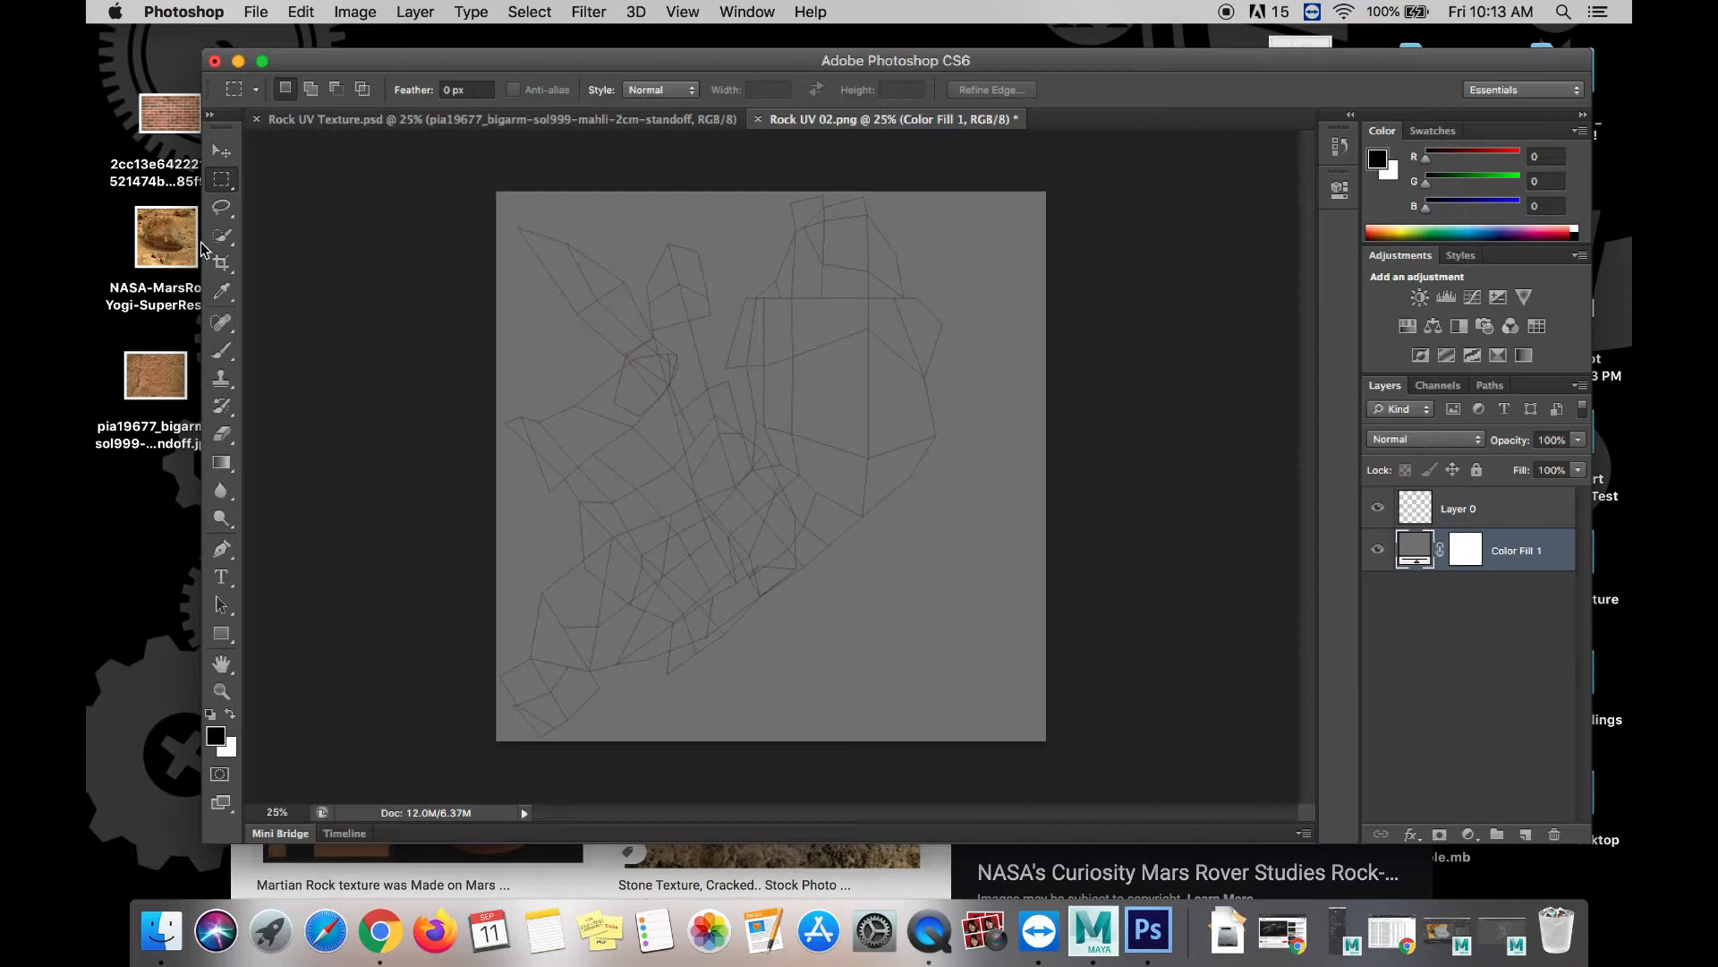
Place the pia19677 rock image from the desktop, align it to the canvas's upper-left corner and scale it proportionally to about 173%
left_click_drag(132, 400, 825, 523)
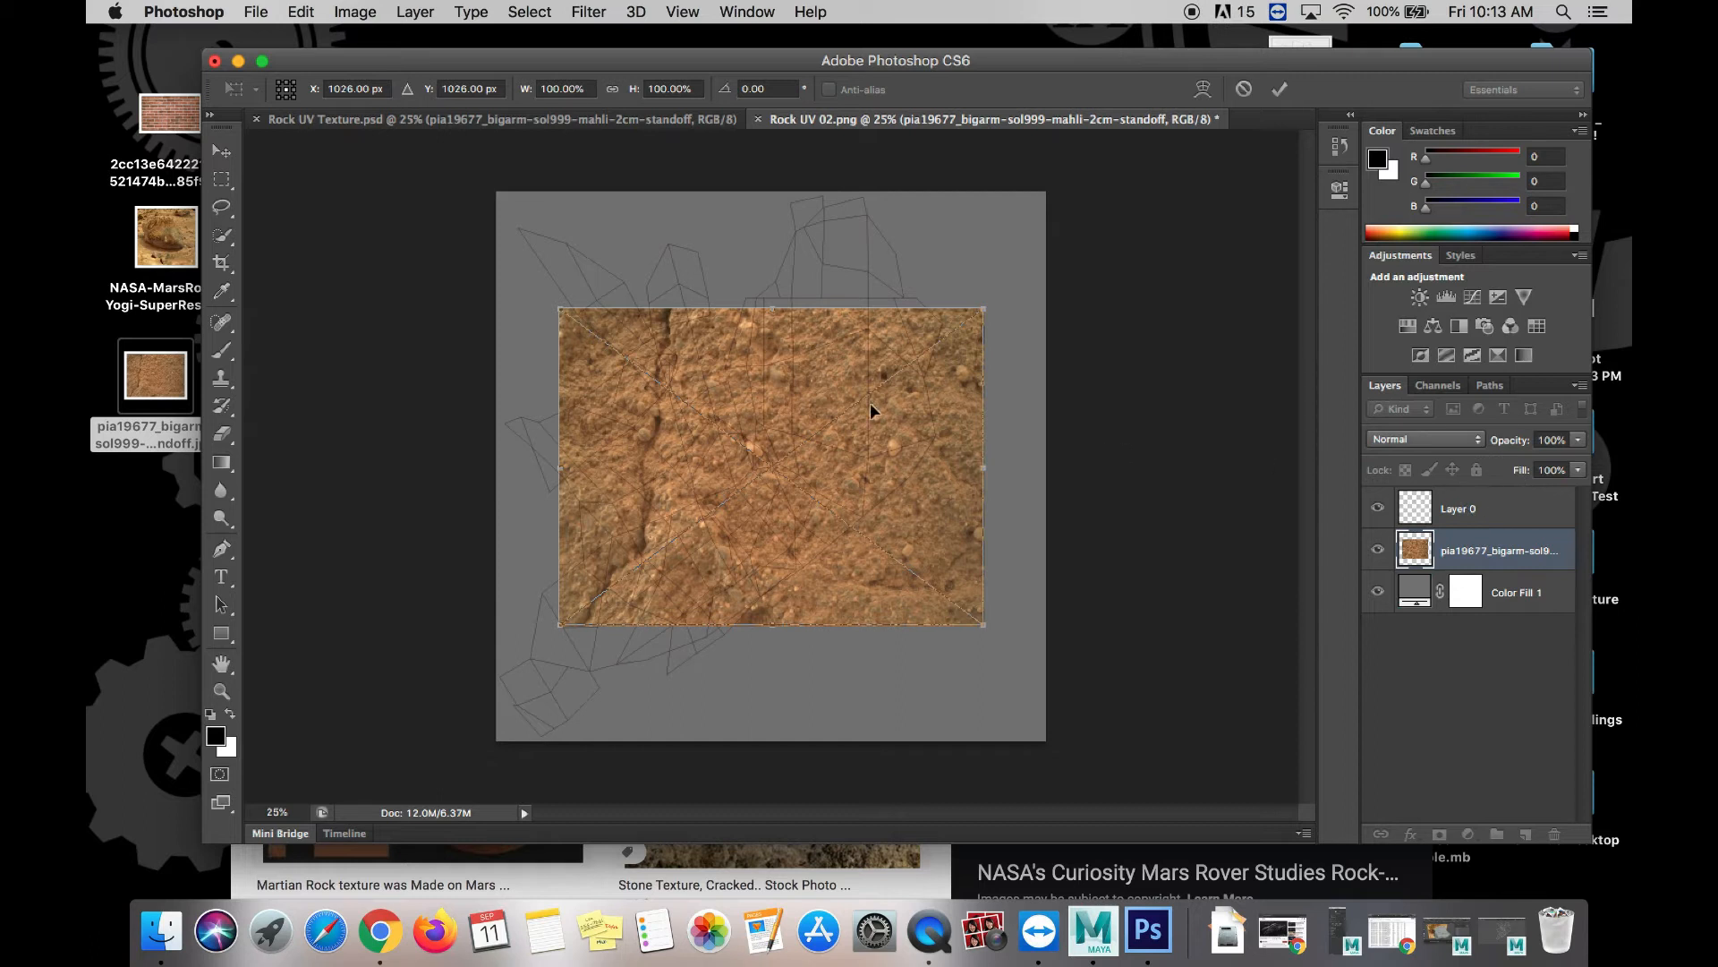
left_click_drag(869, 400, 804, 285)
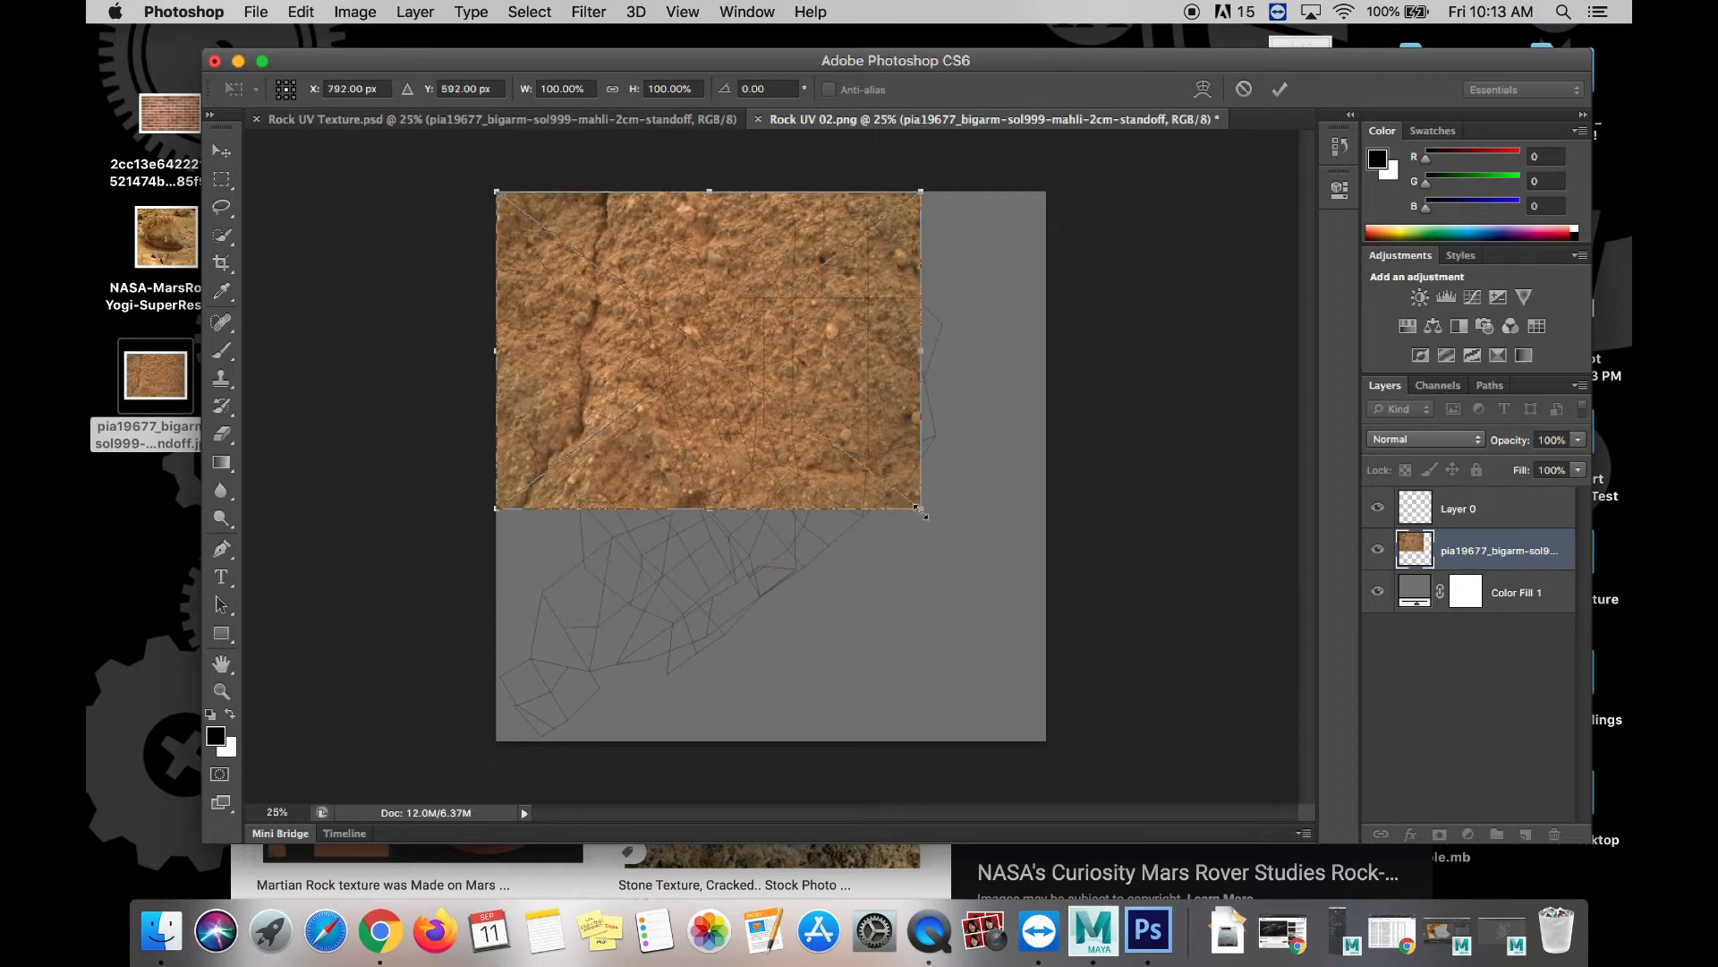
left_click_drag(922, 512, 1199, 785, "shift")
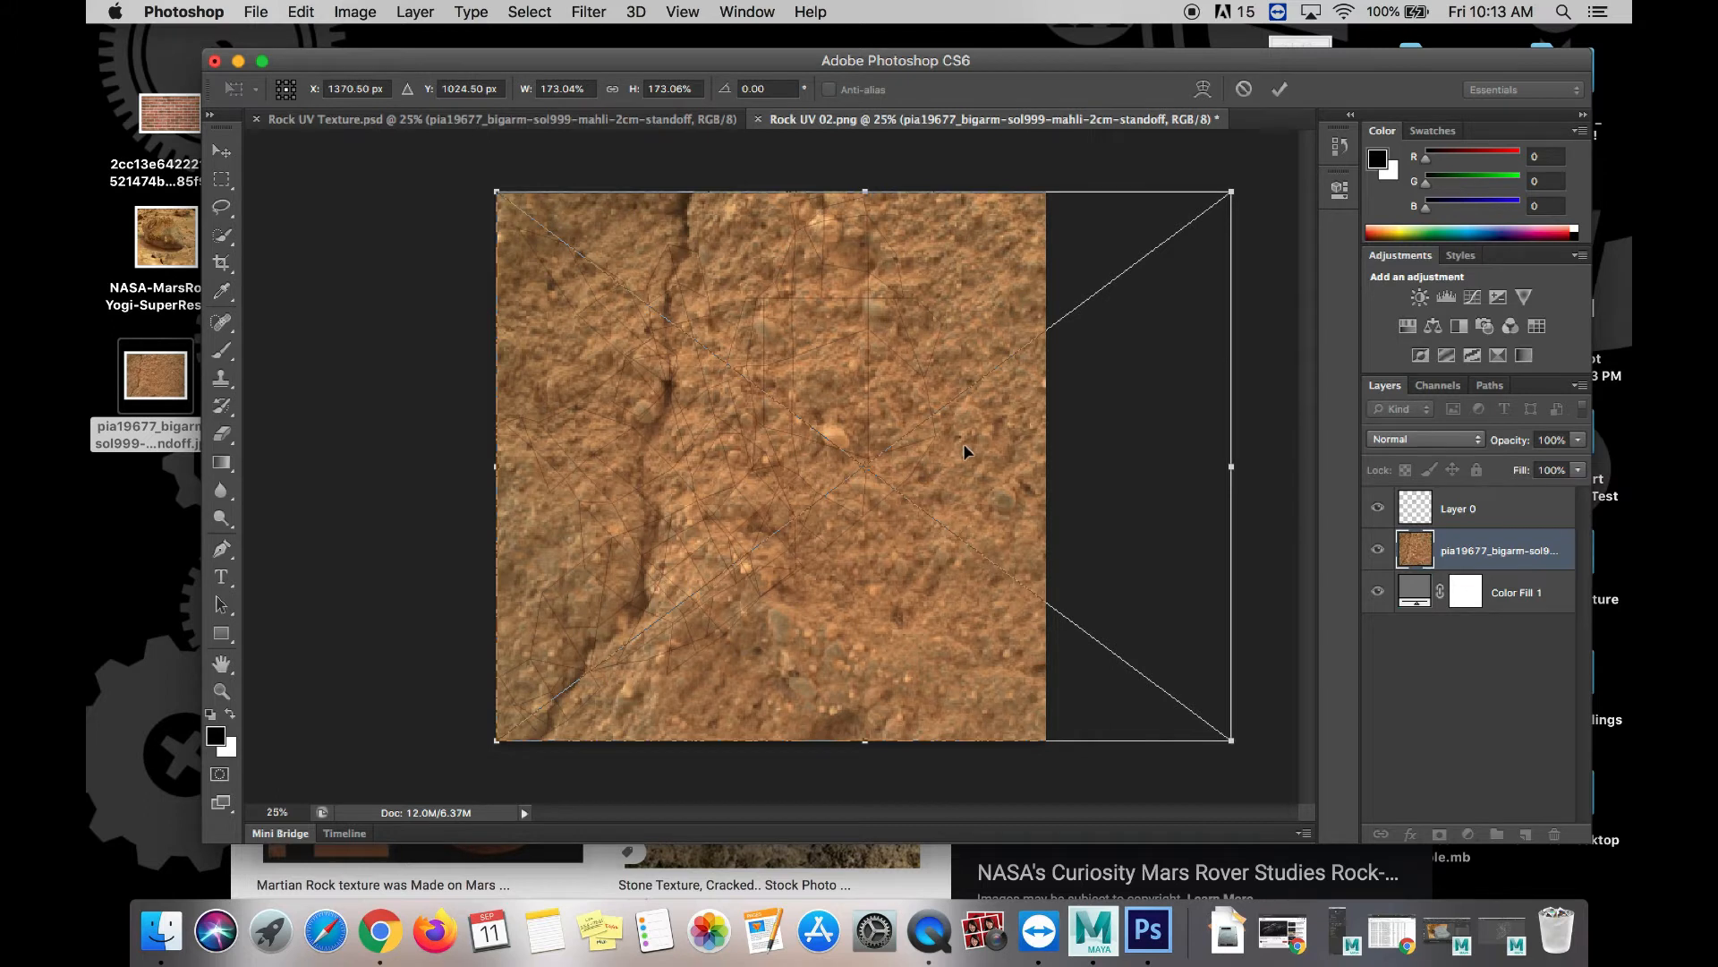
key("Return")
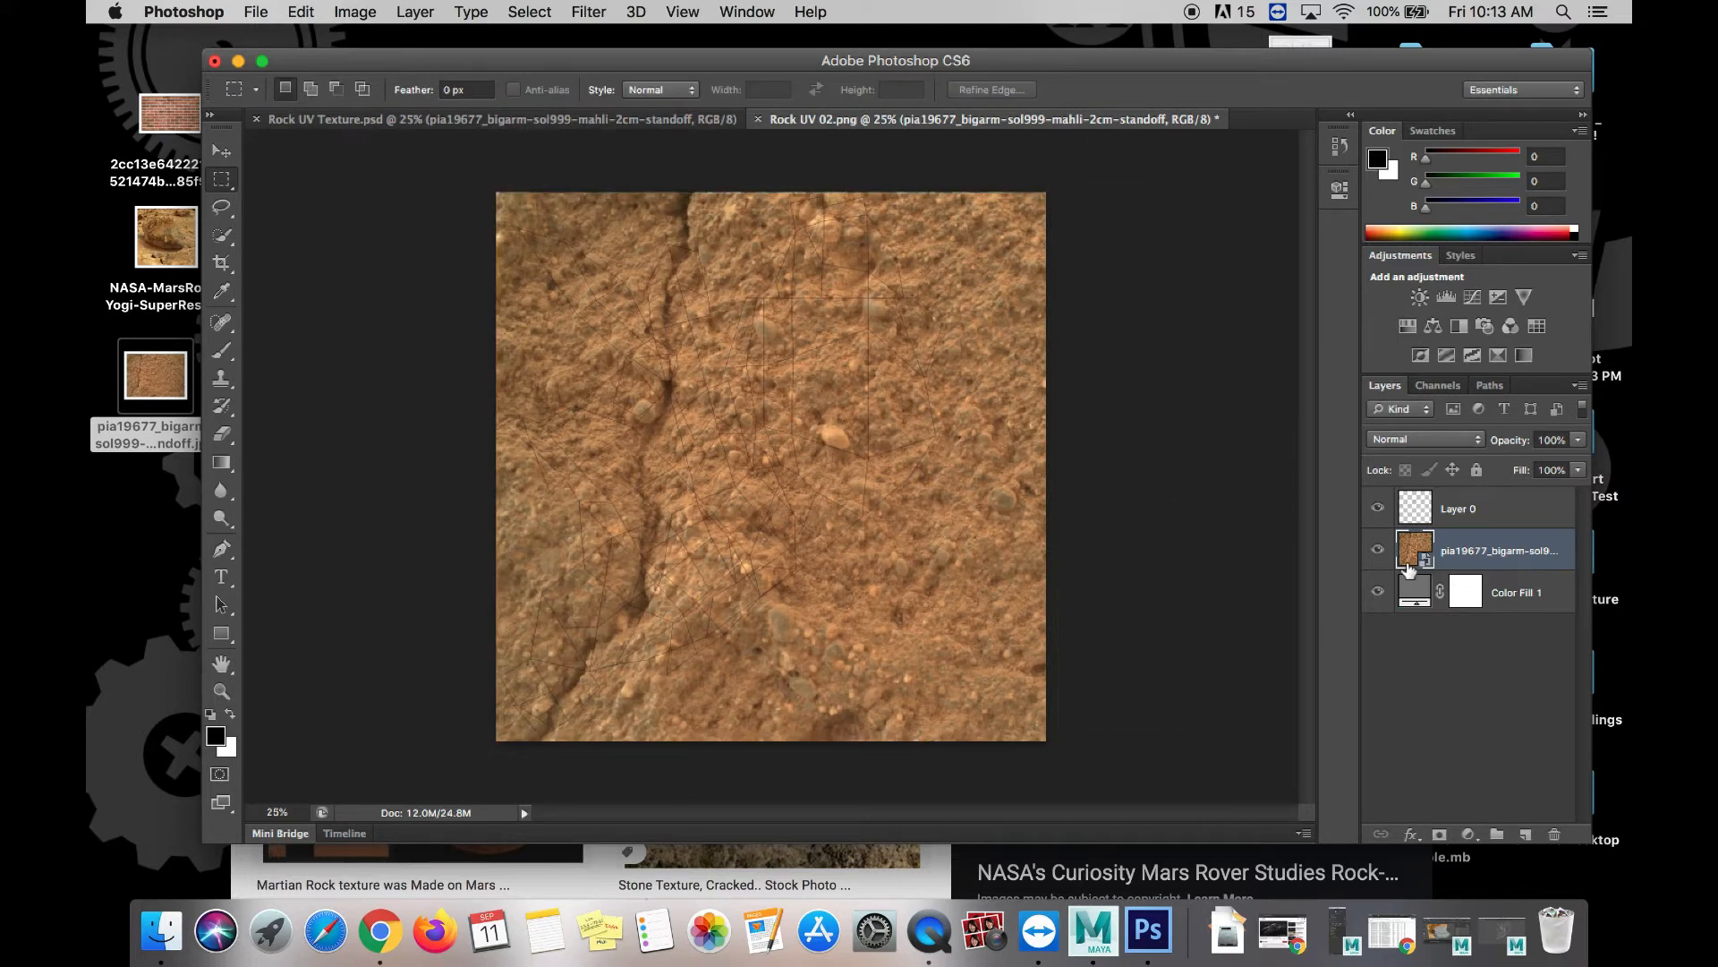
Move the rock texture layer above Layer 0 so that it covers the UV lines
left_click_drag(1490, 552, 1487, 494)
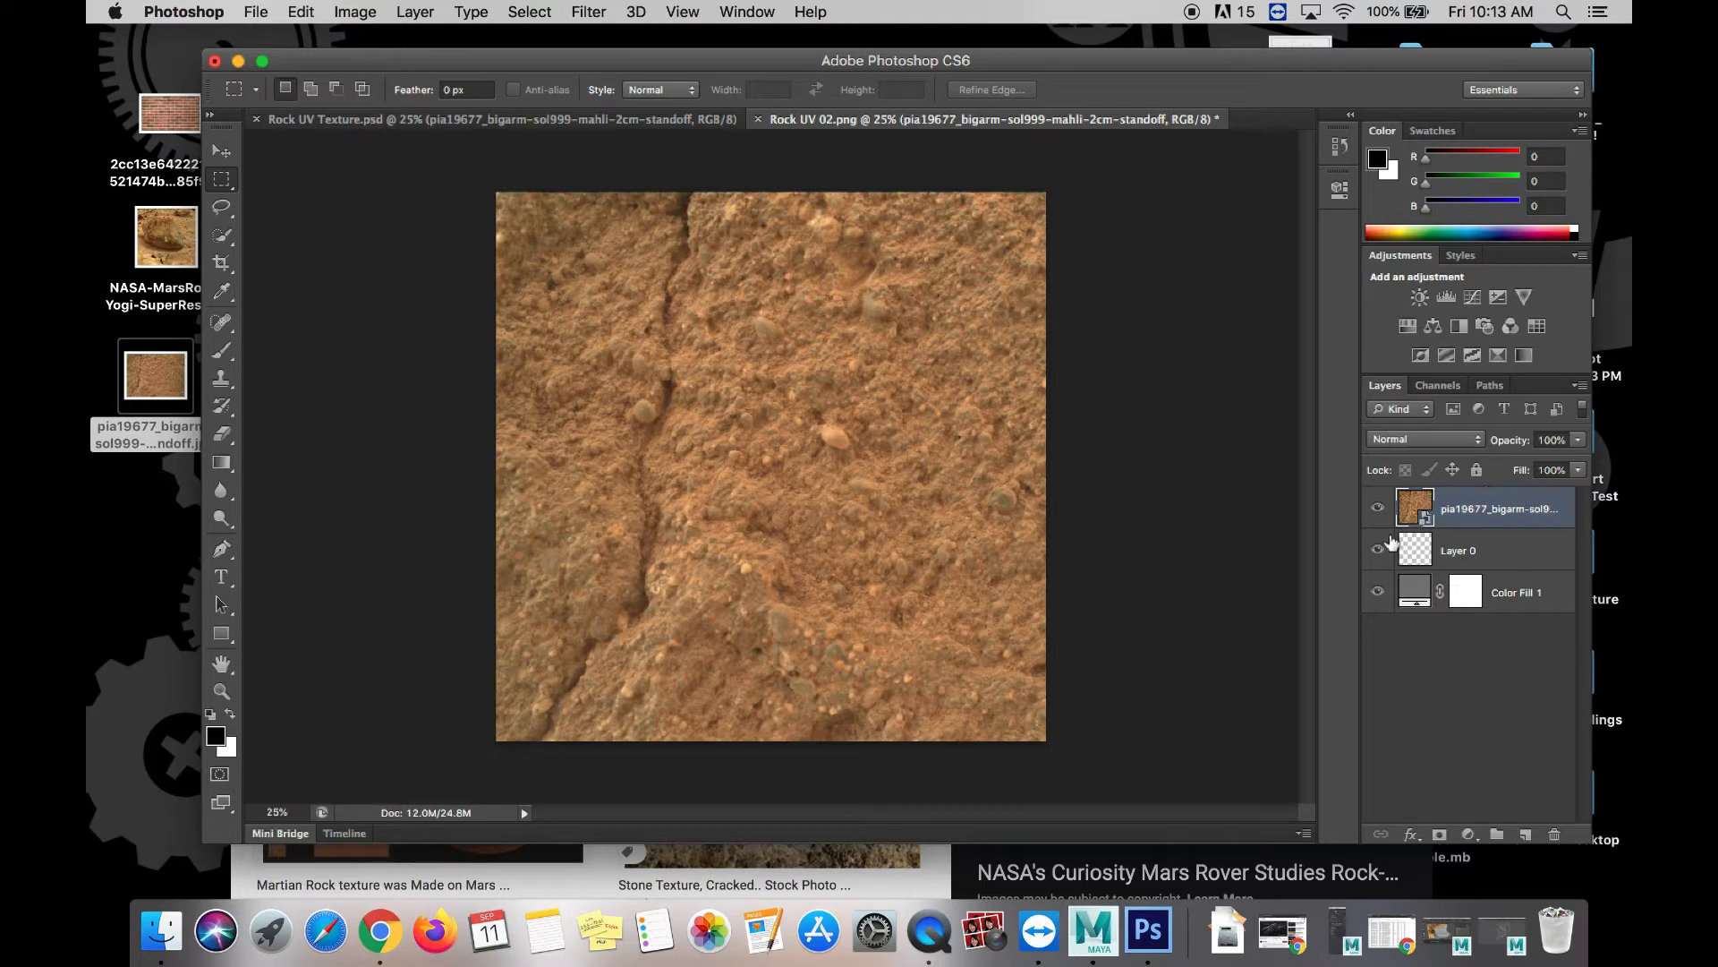
left_click(1379, 551)
left_click(1380, 551)
Save the image as a PNG copy on the Desktop with the filename Rock UV Textured 02
left_click(257, 12)
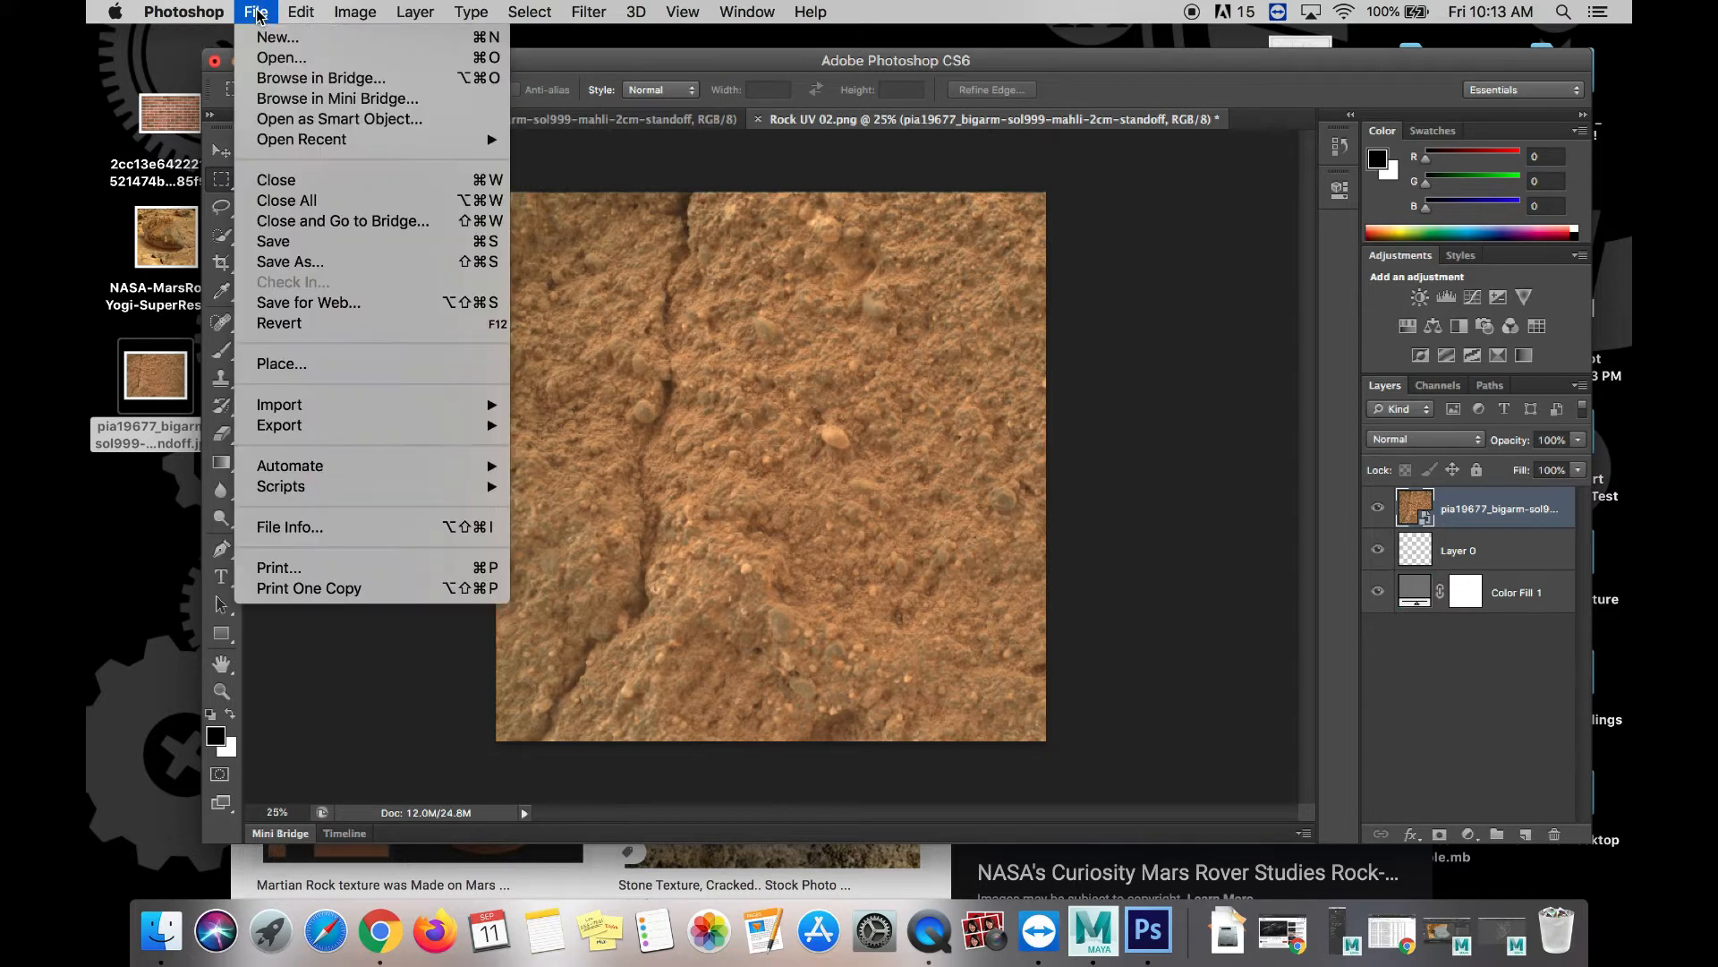
left_click(305, 261)
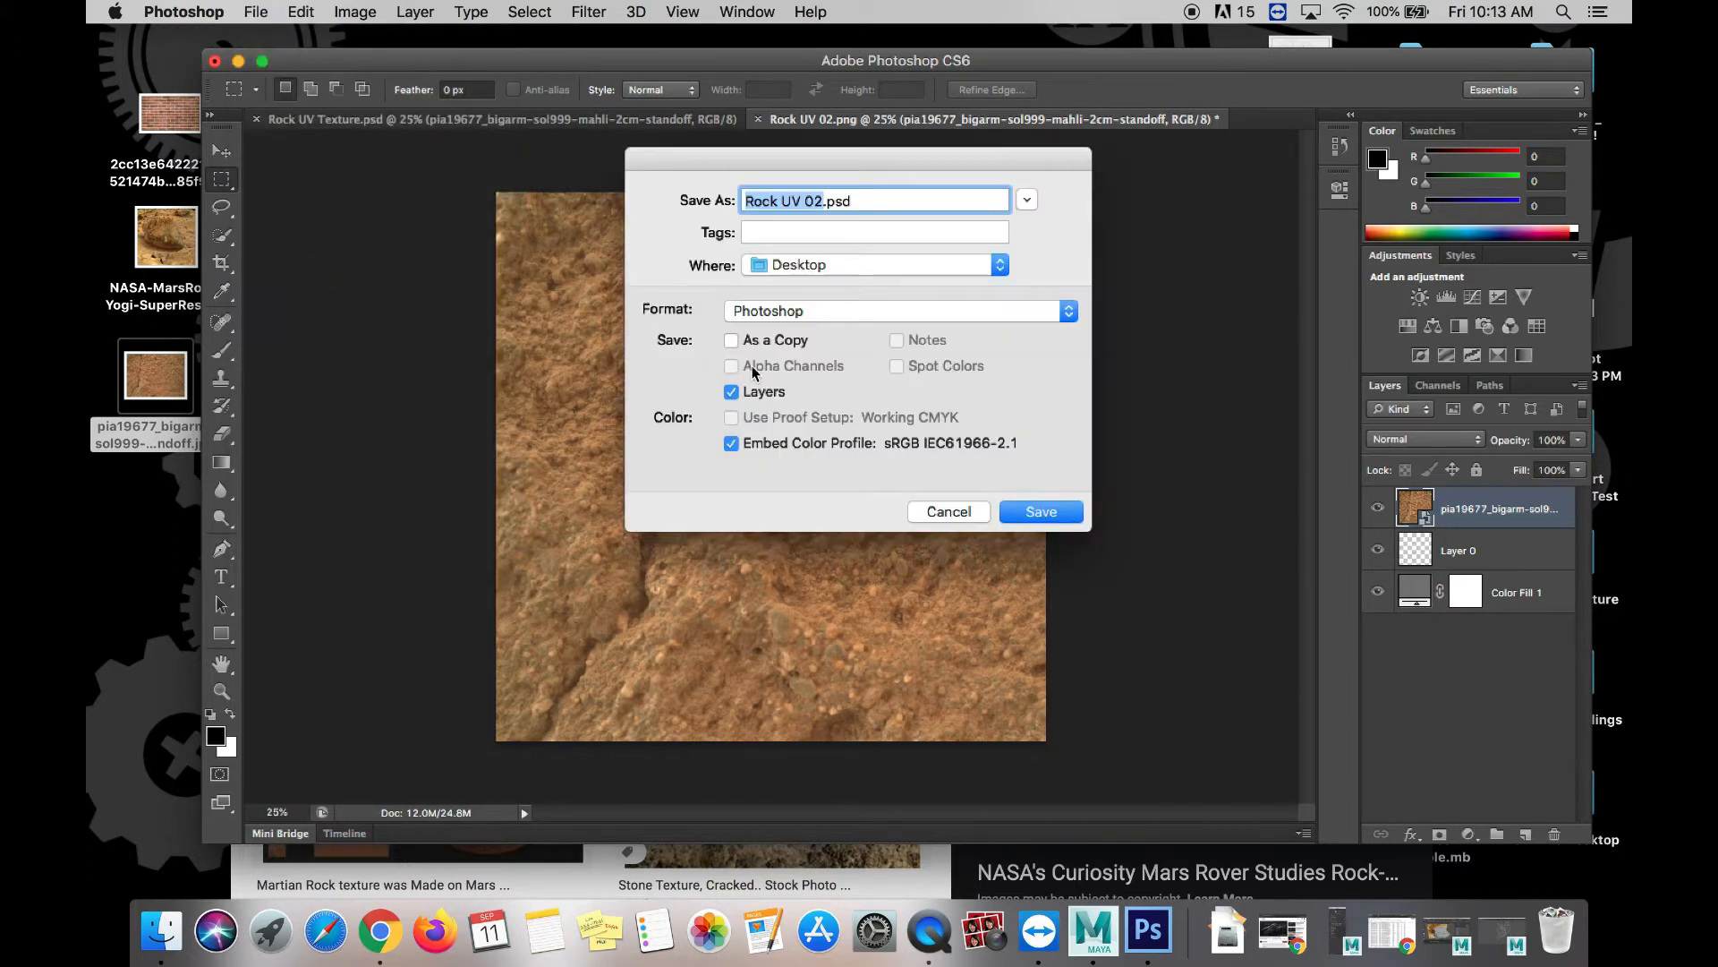
left_click(817, 311)
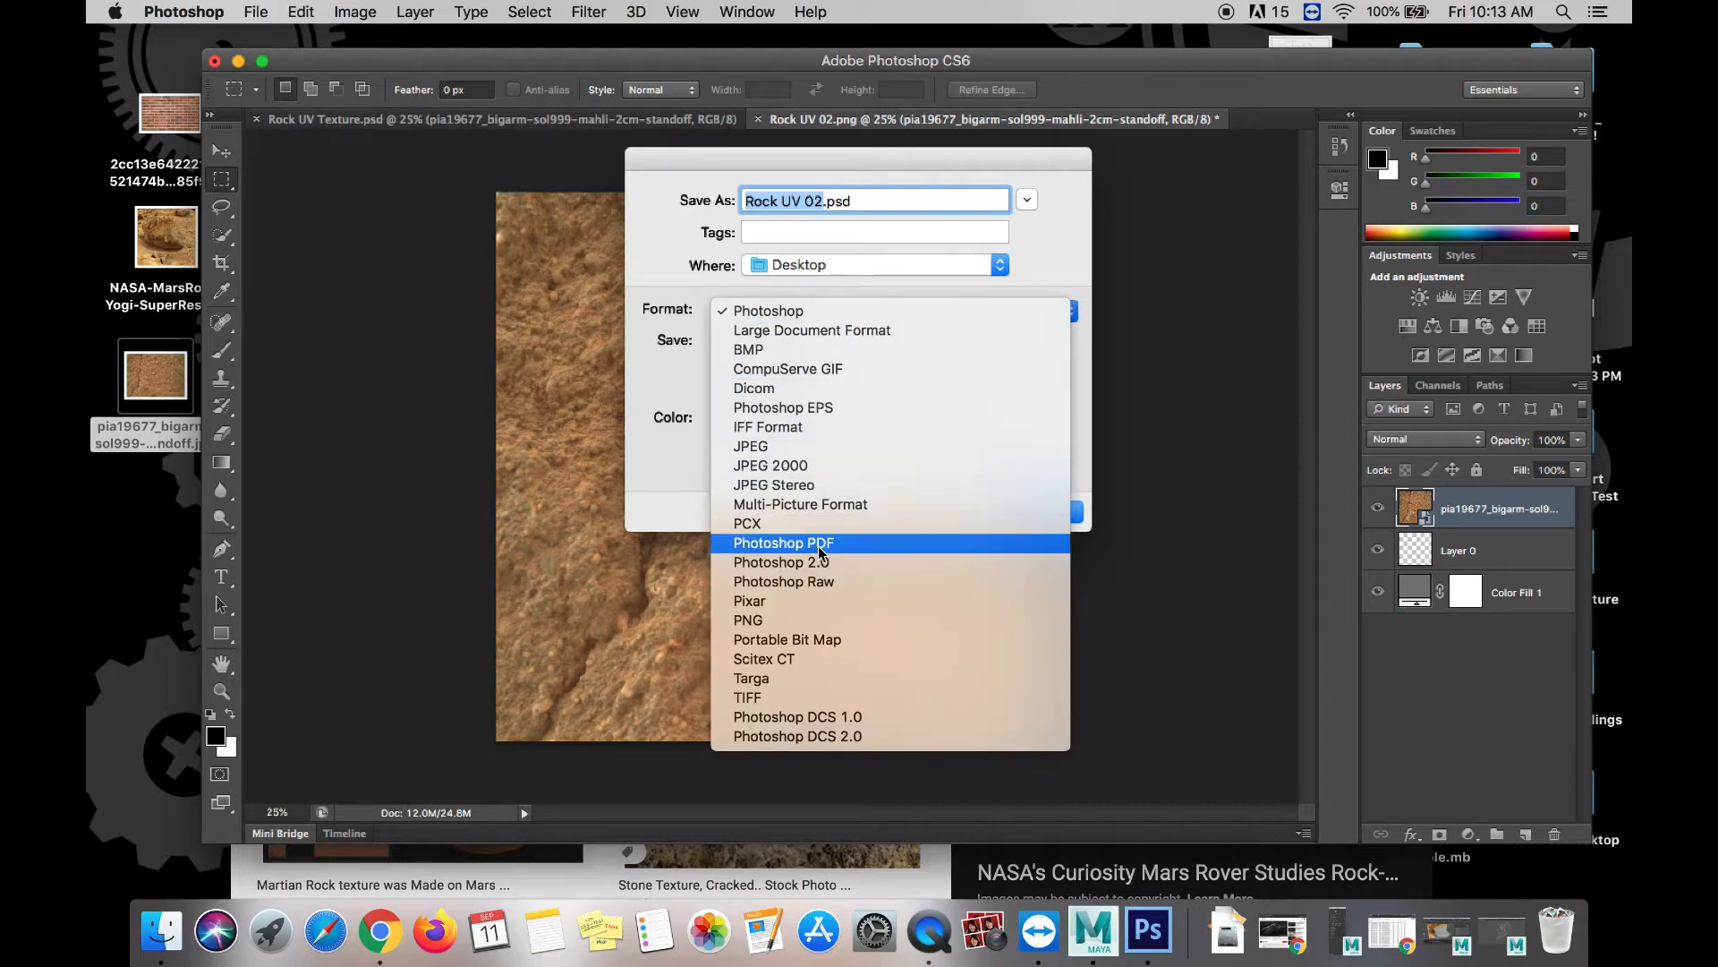
left_click(815, 621)
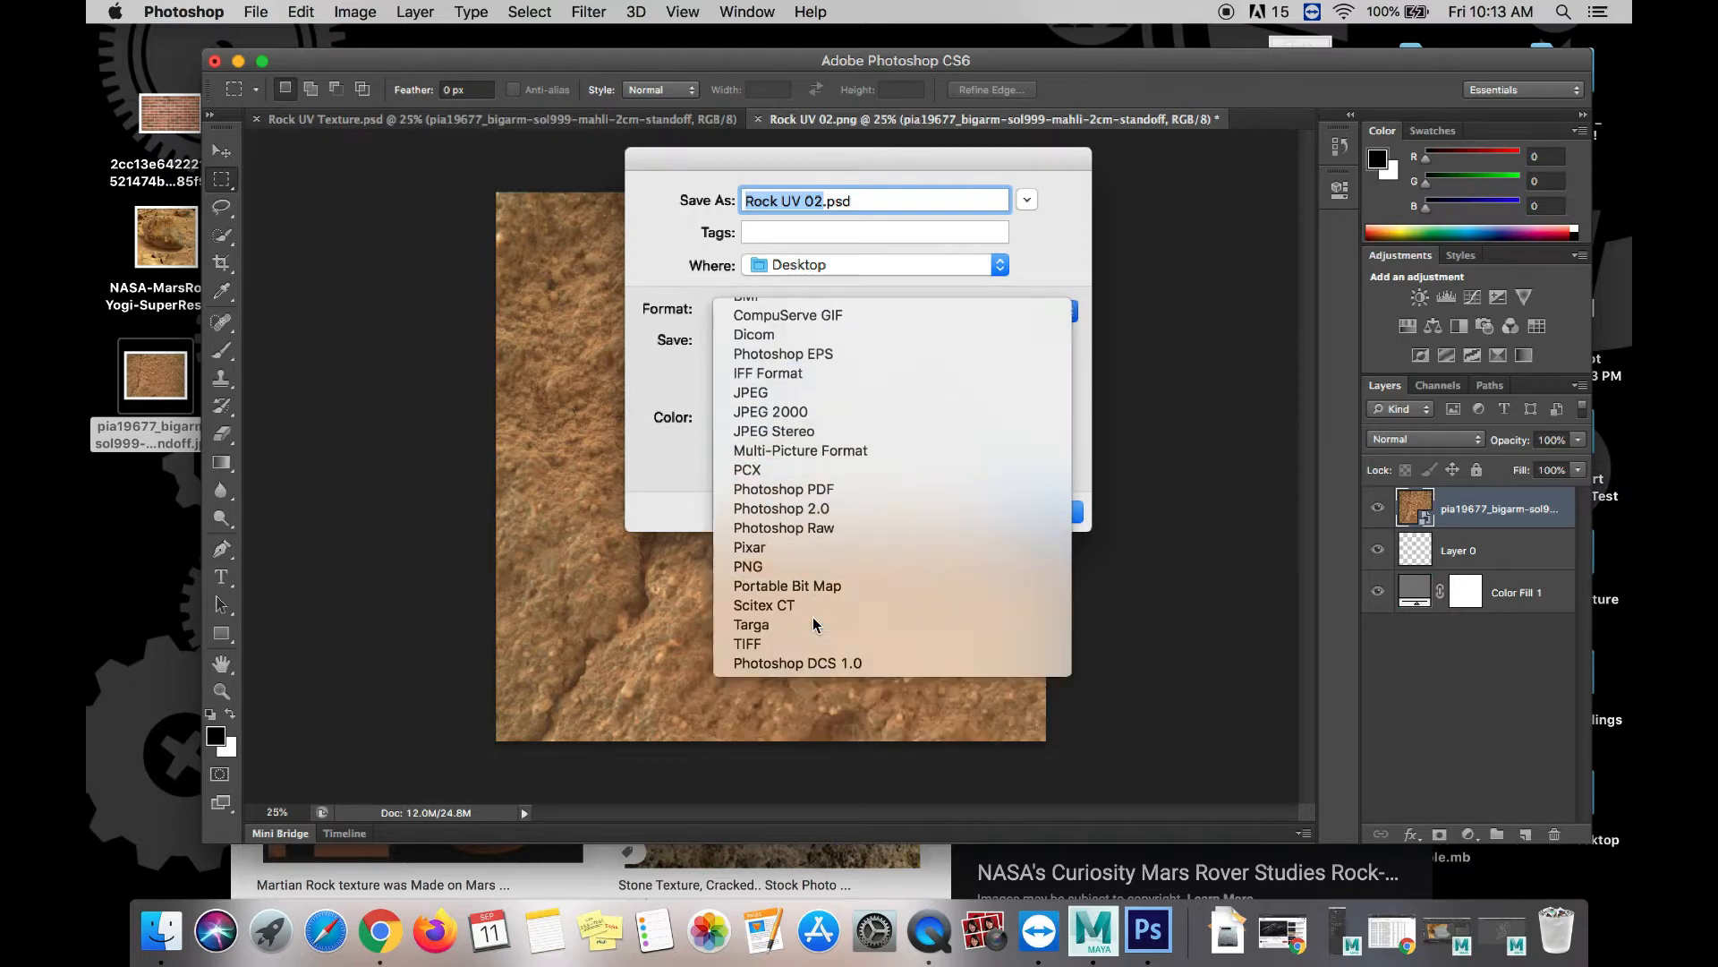
left_click(821, 192)
key("BackSpace")
key("BackSpace")
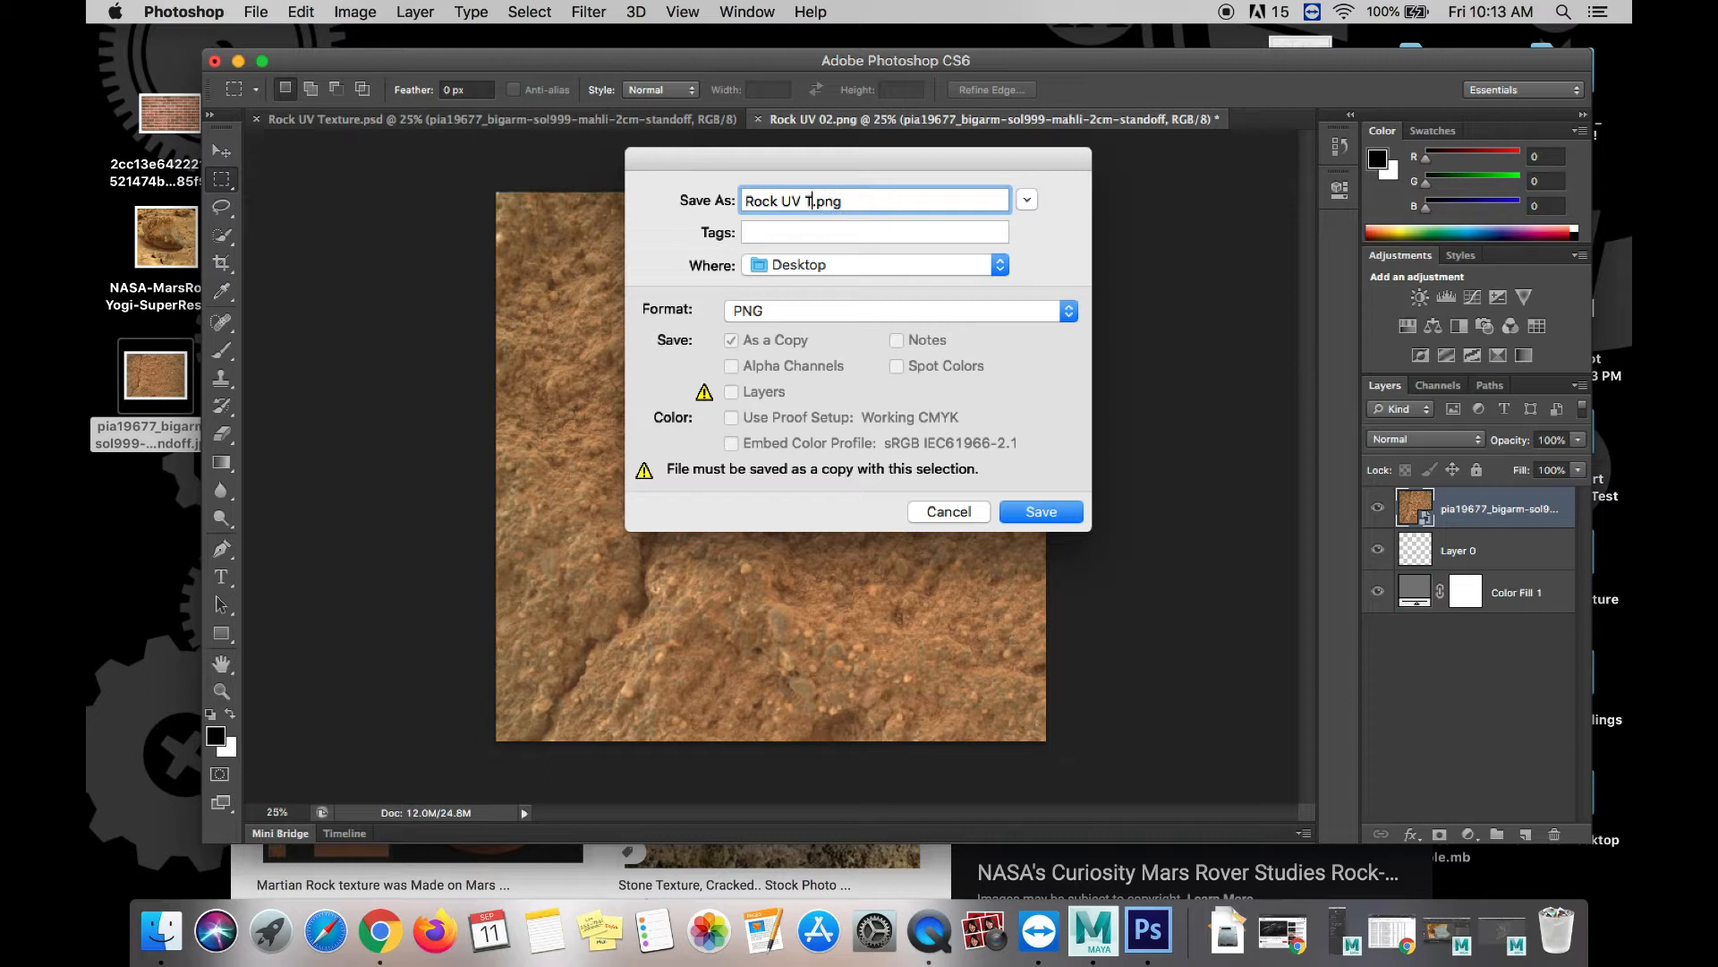
type("Textured 02")
left_click(1040, 511)
key("Return")
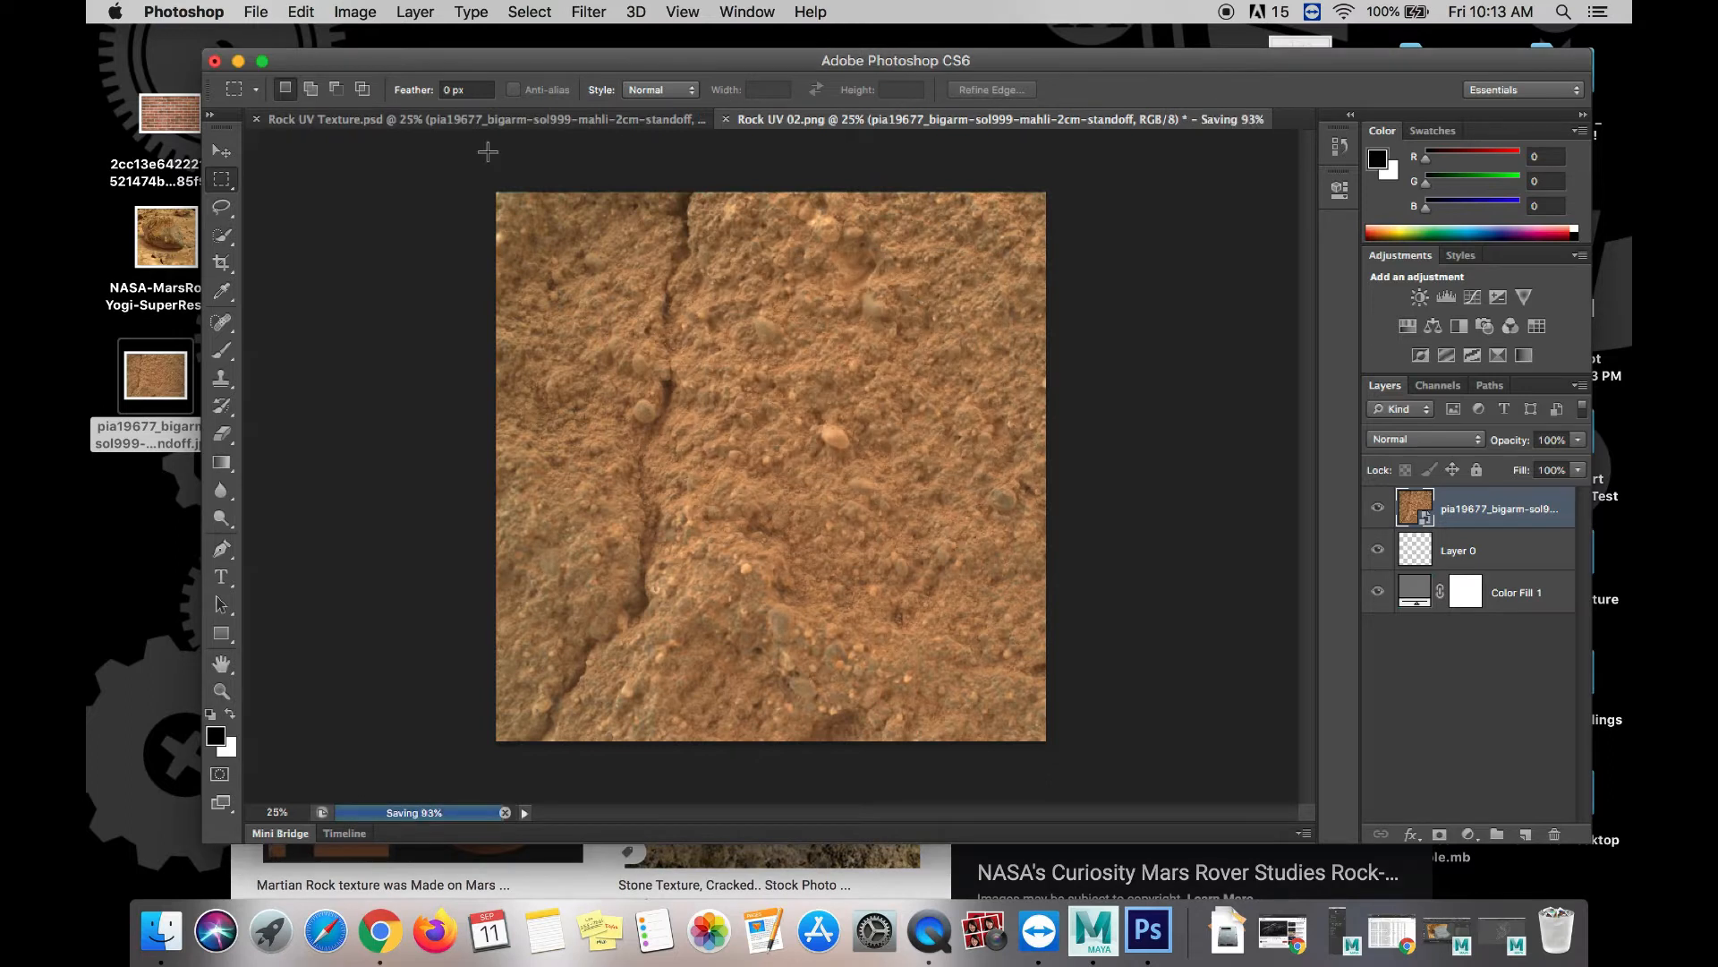
Minimize the Photoshop and Chrome windows to return to Maya, and assign a new Lambert material to the rock
left_click(239, 62)
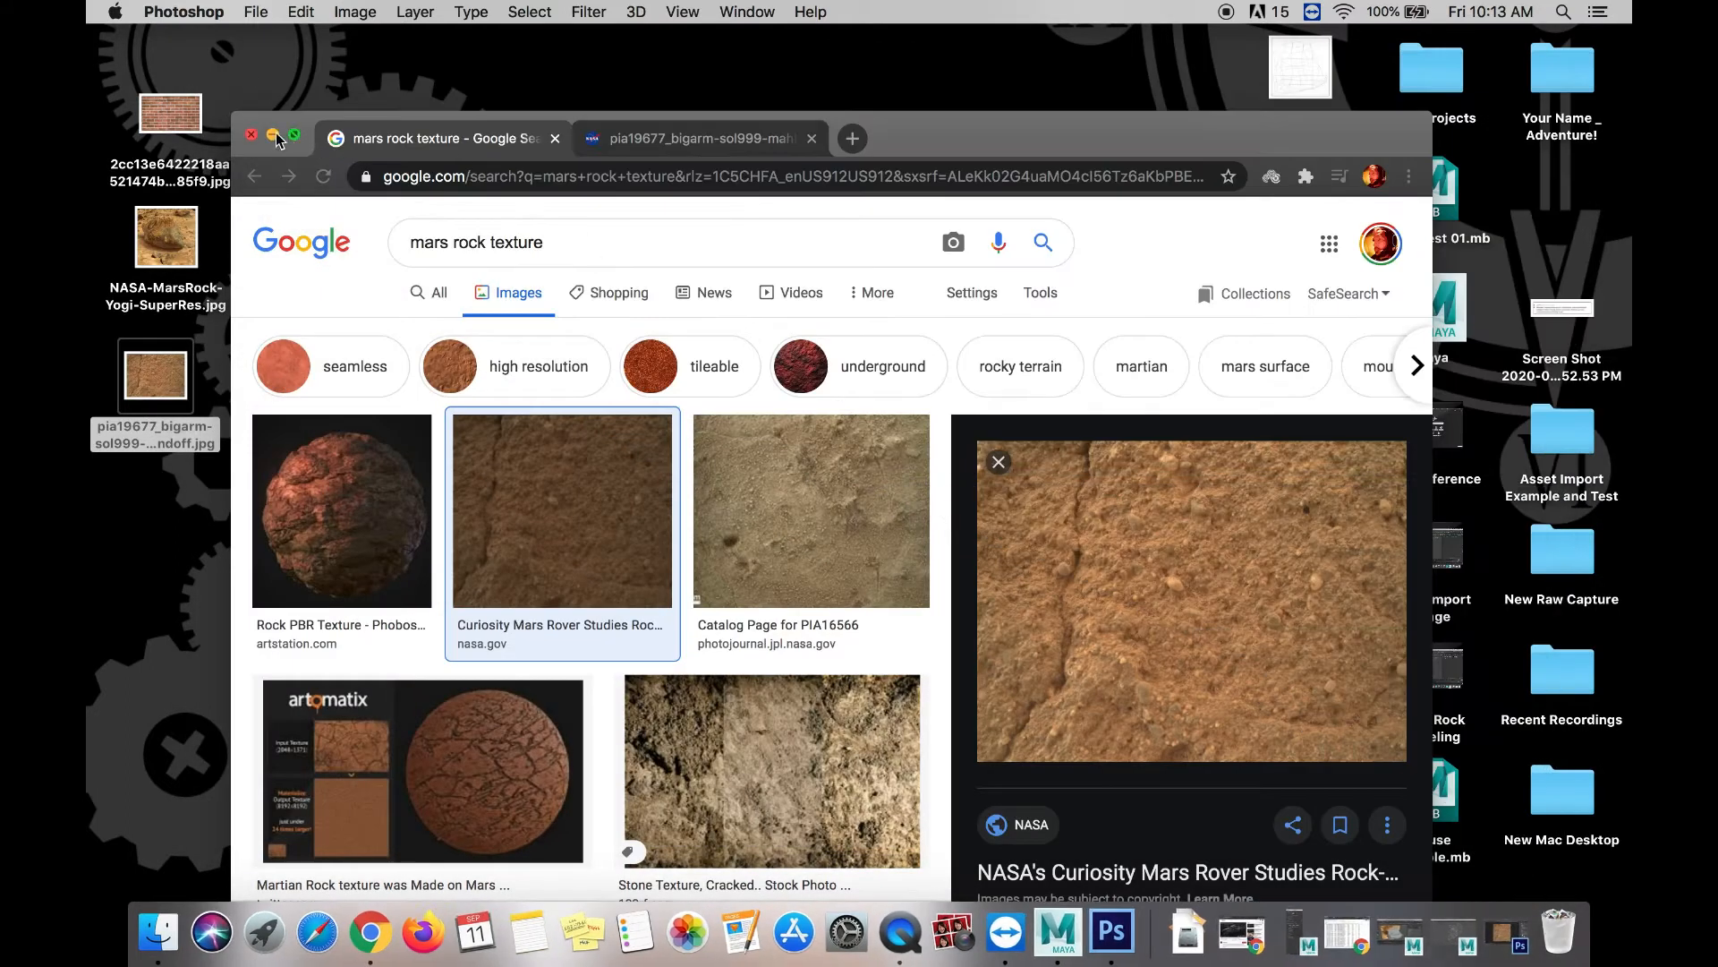
key("super+m")
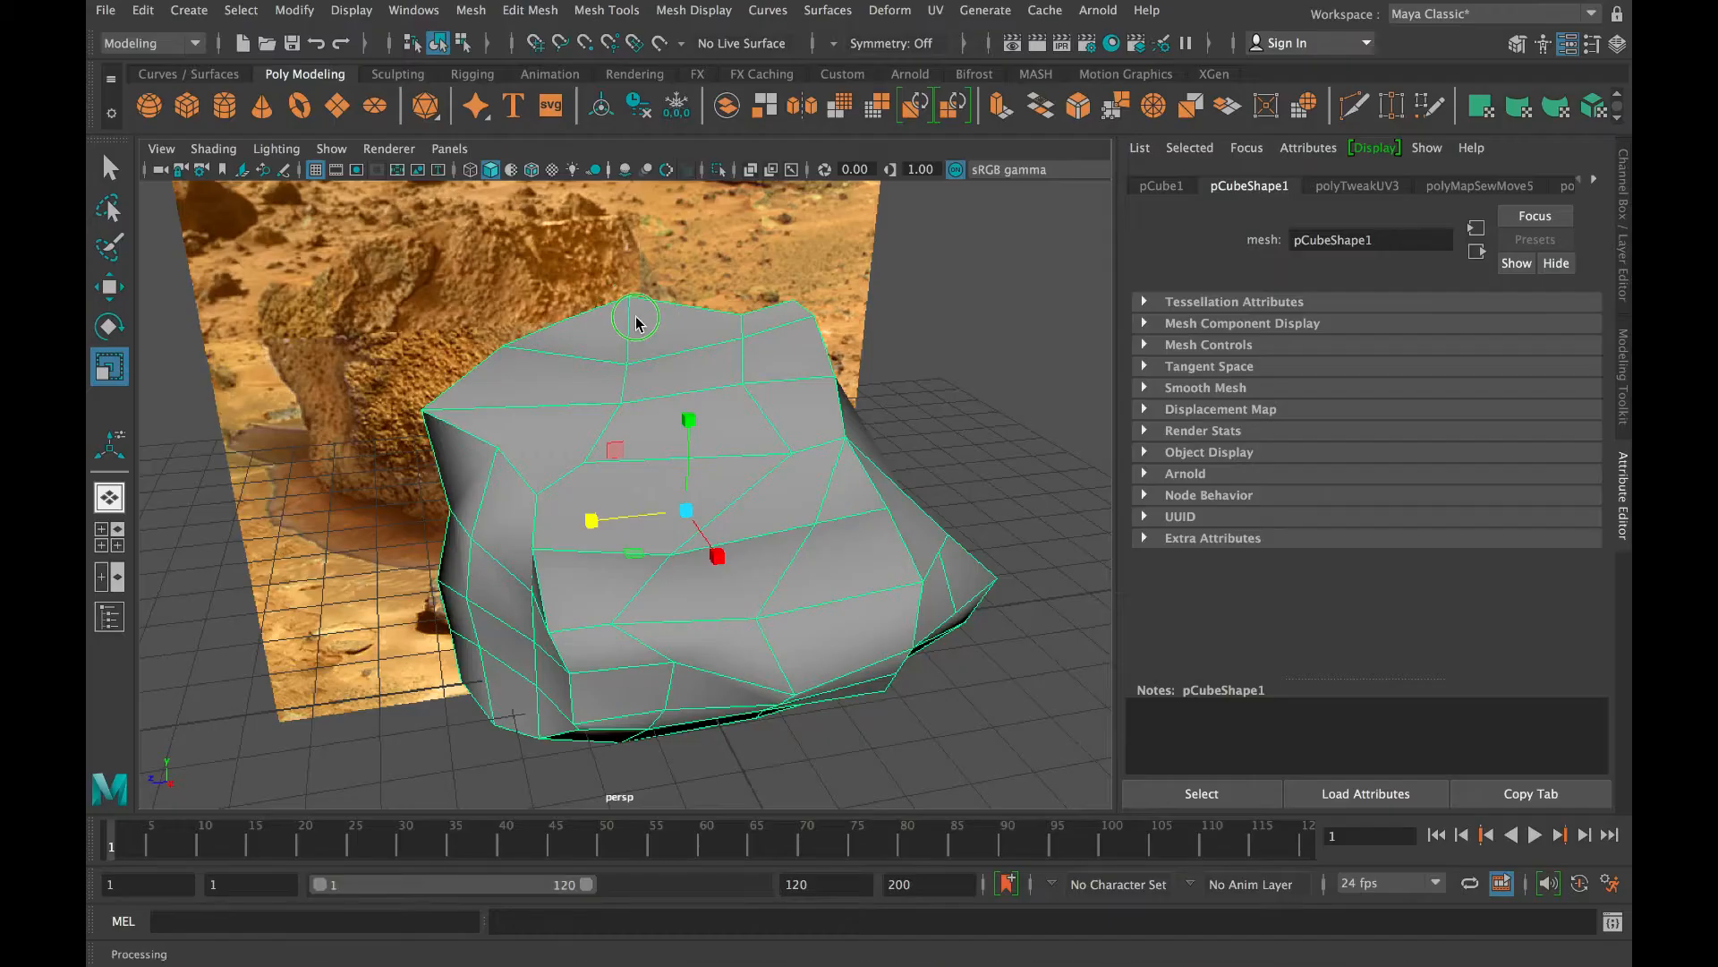
right_click(636, 320)
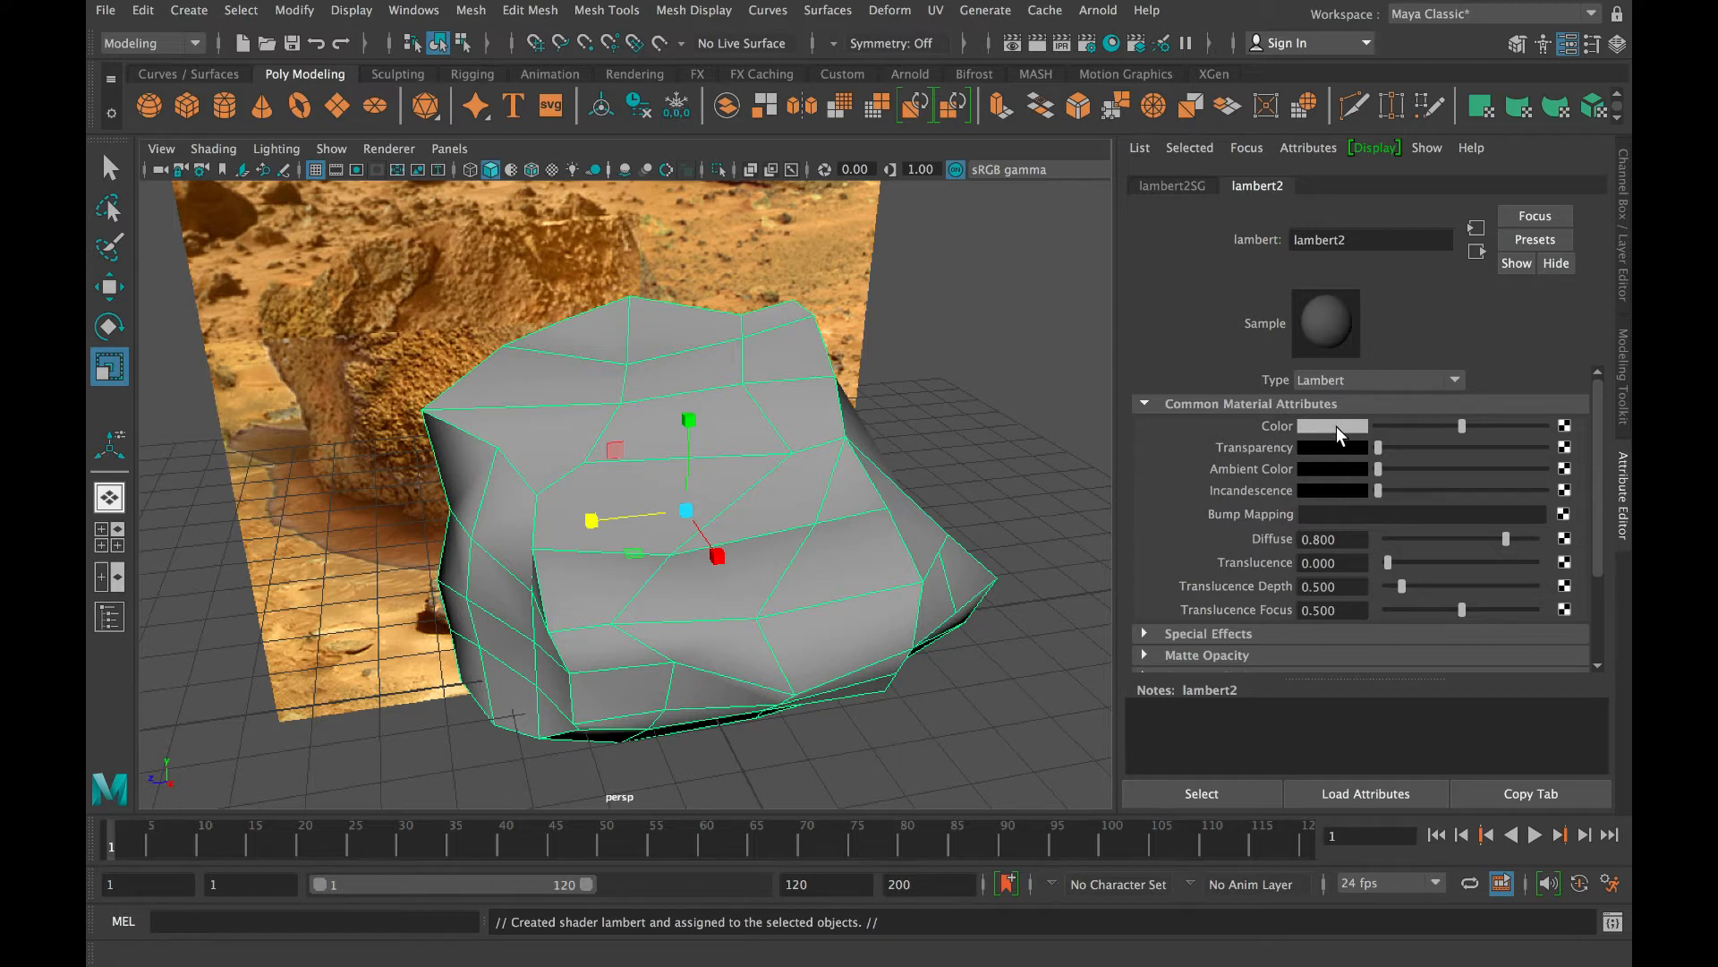
Connect a File texture to the Lambert's color and load Rock UV Textured 02.png from the Desktop
left_click(1562, 426)
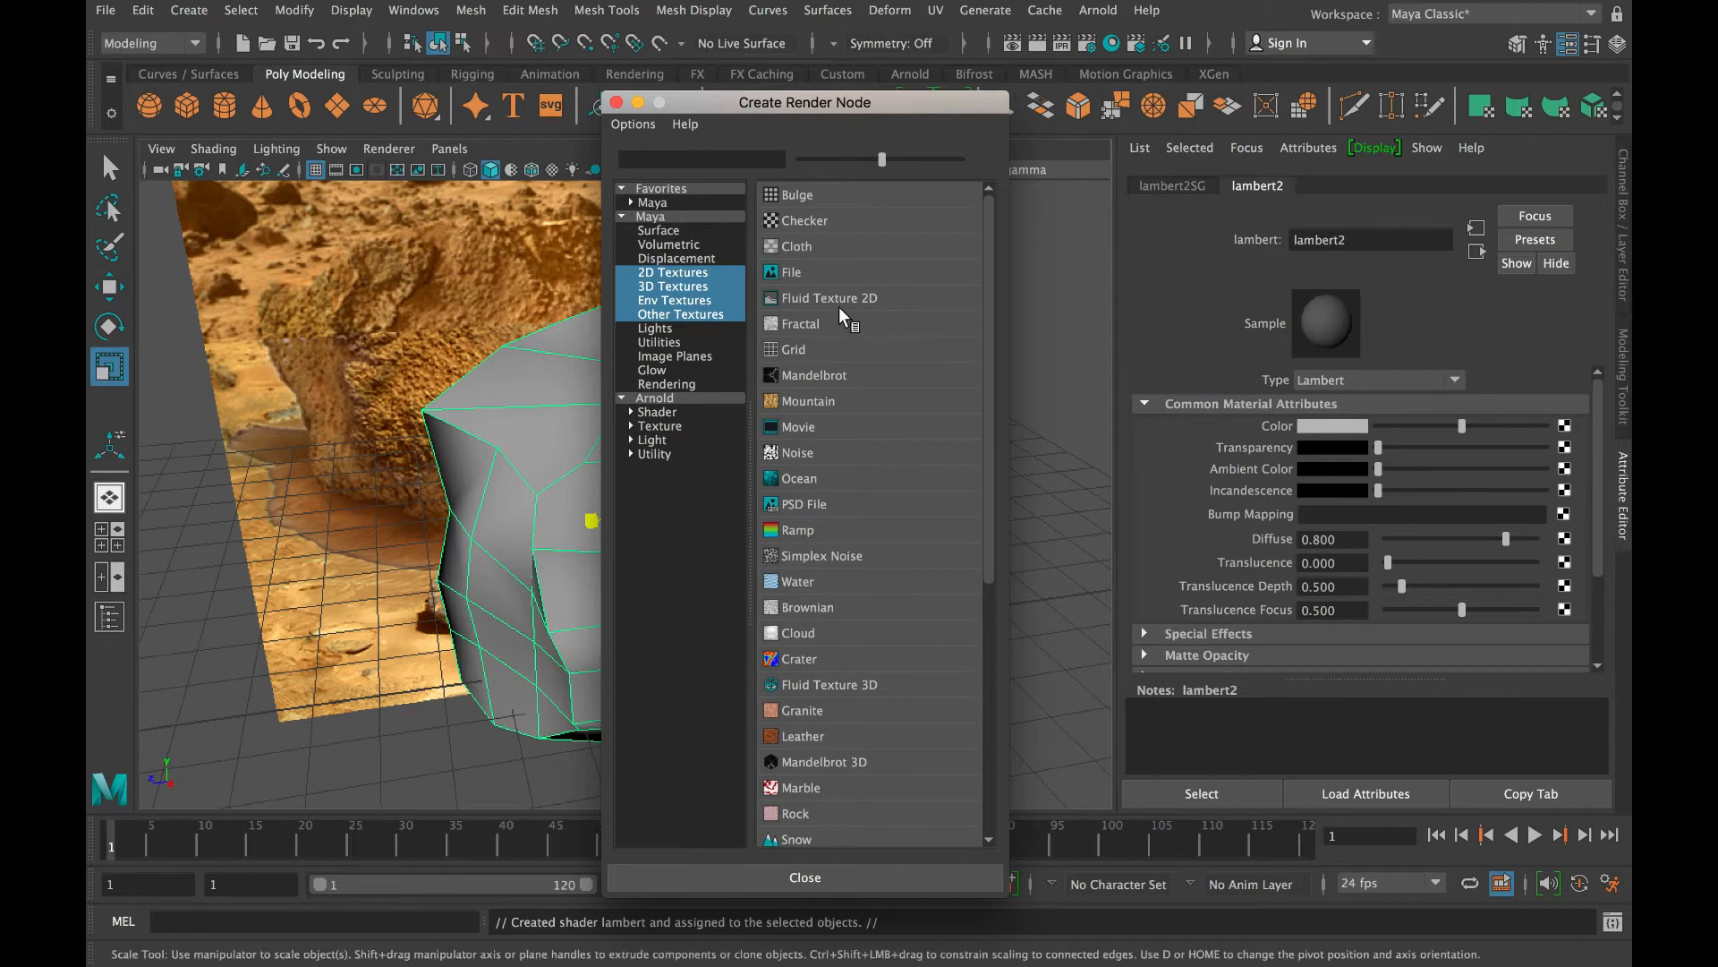
left_click(796, 271)
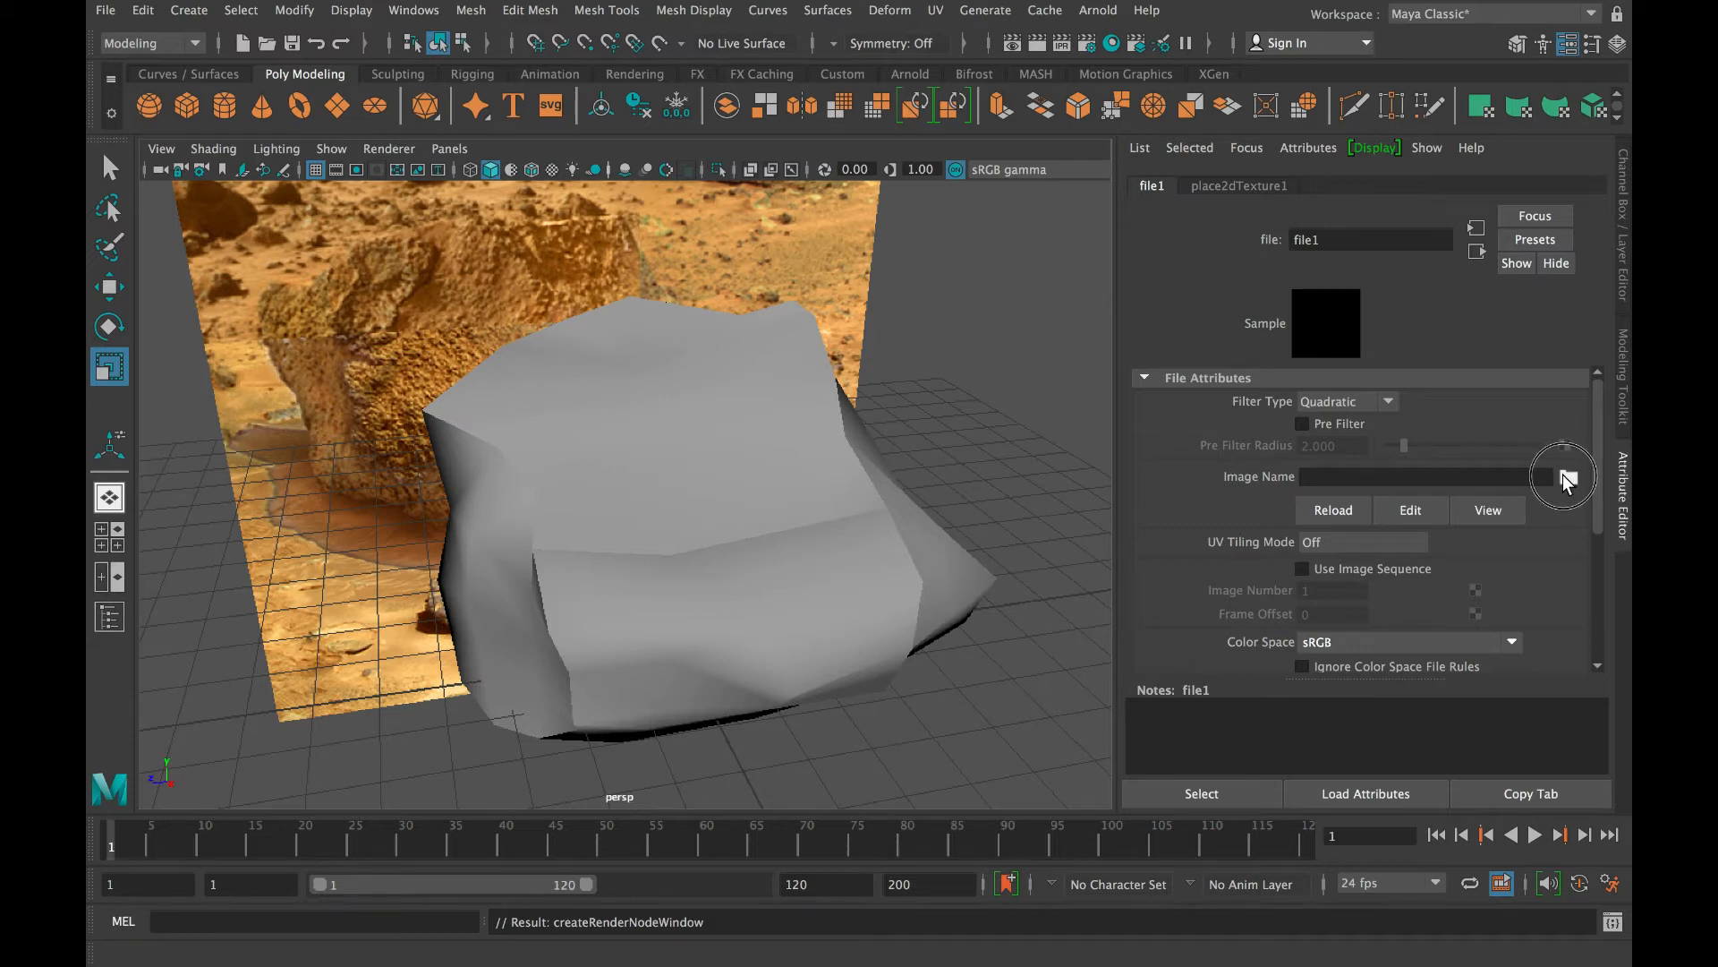
left_click(1567, 476)
scroll(345, 367, "down", 2)
left_click(354, 376)
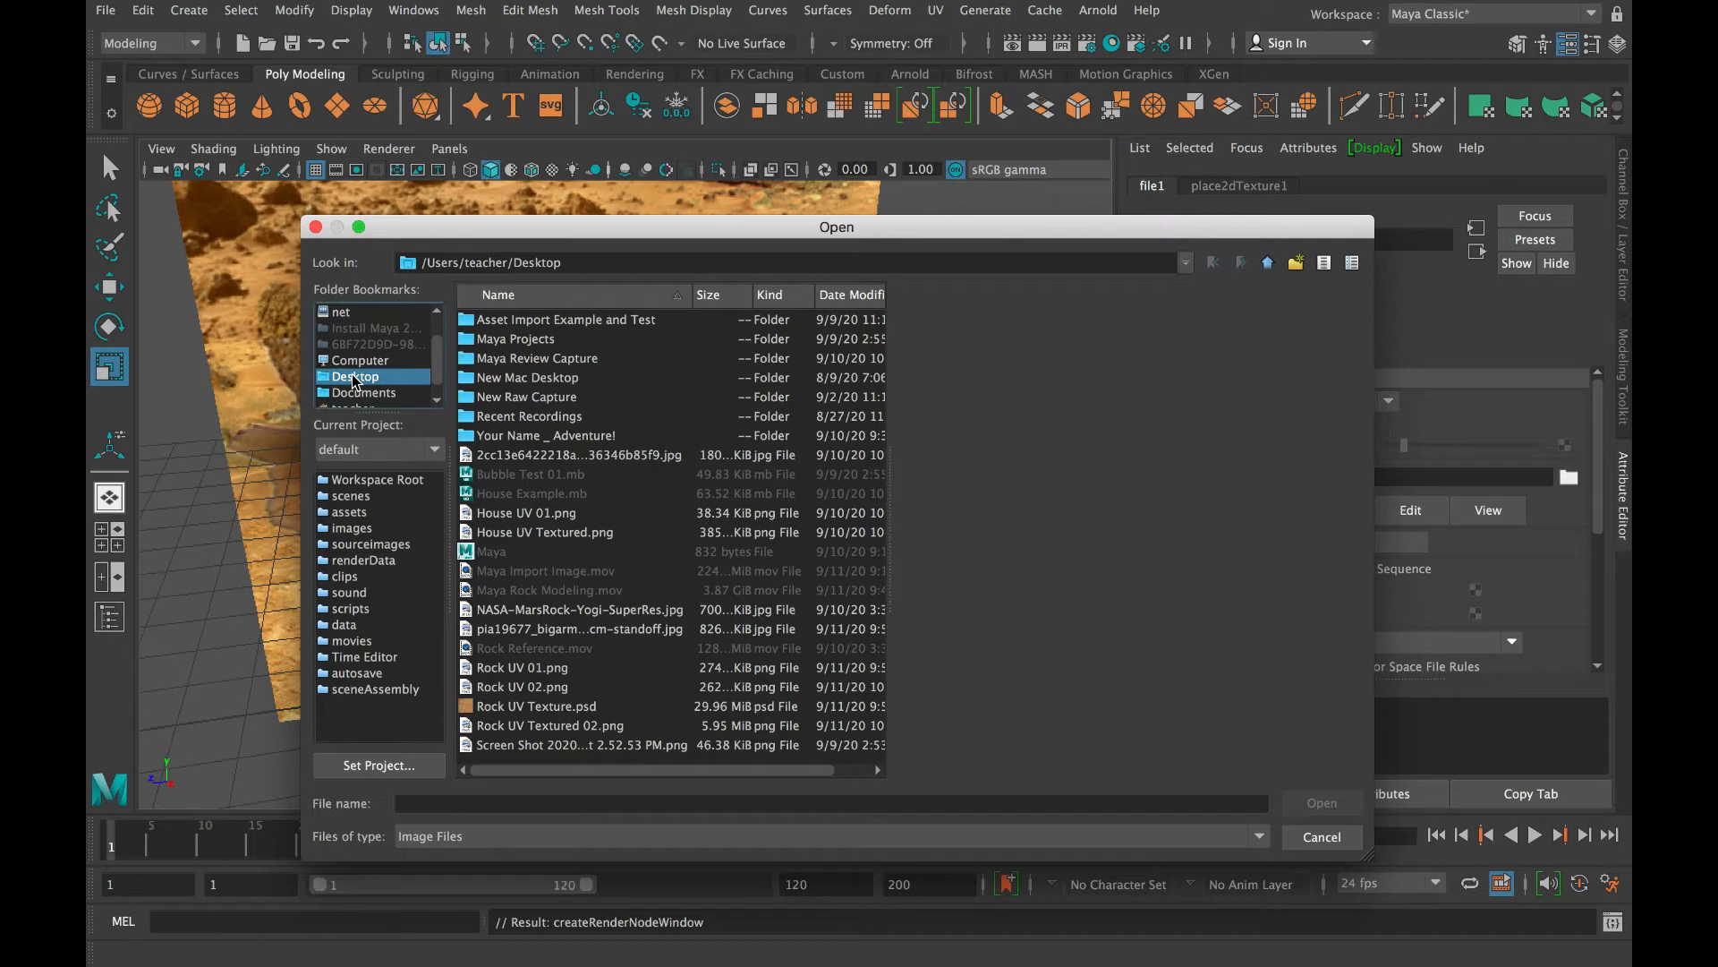
left_click(555, 727)
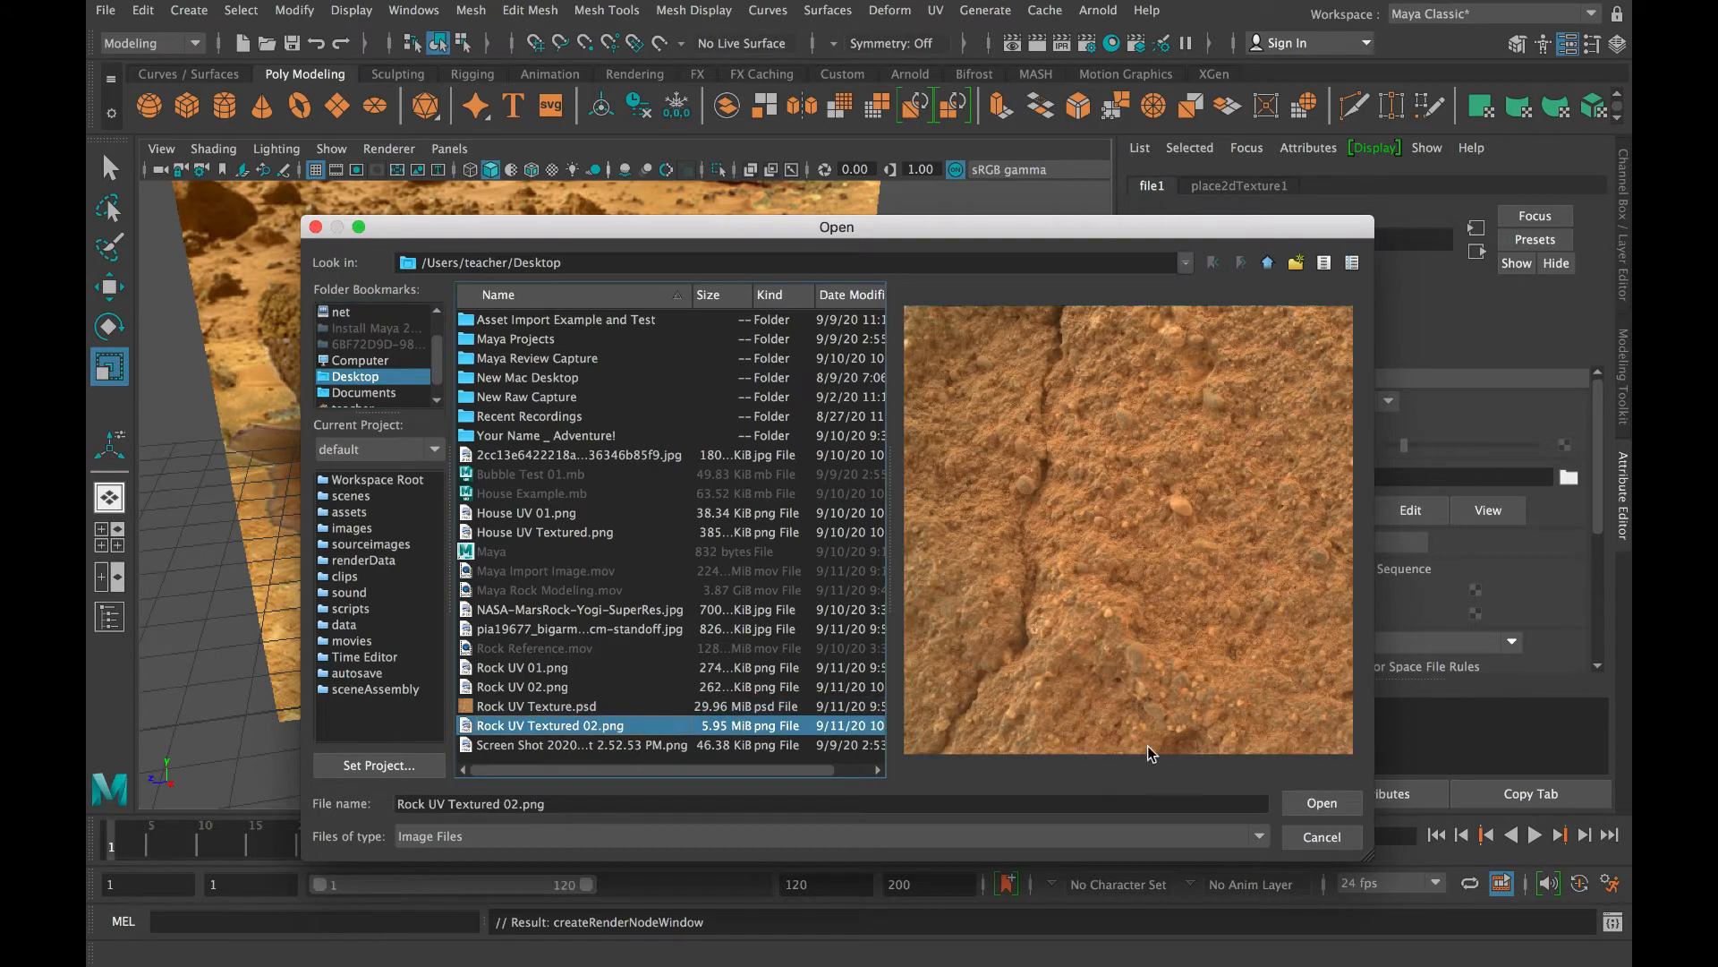
left_click(1290, 805)
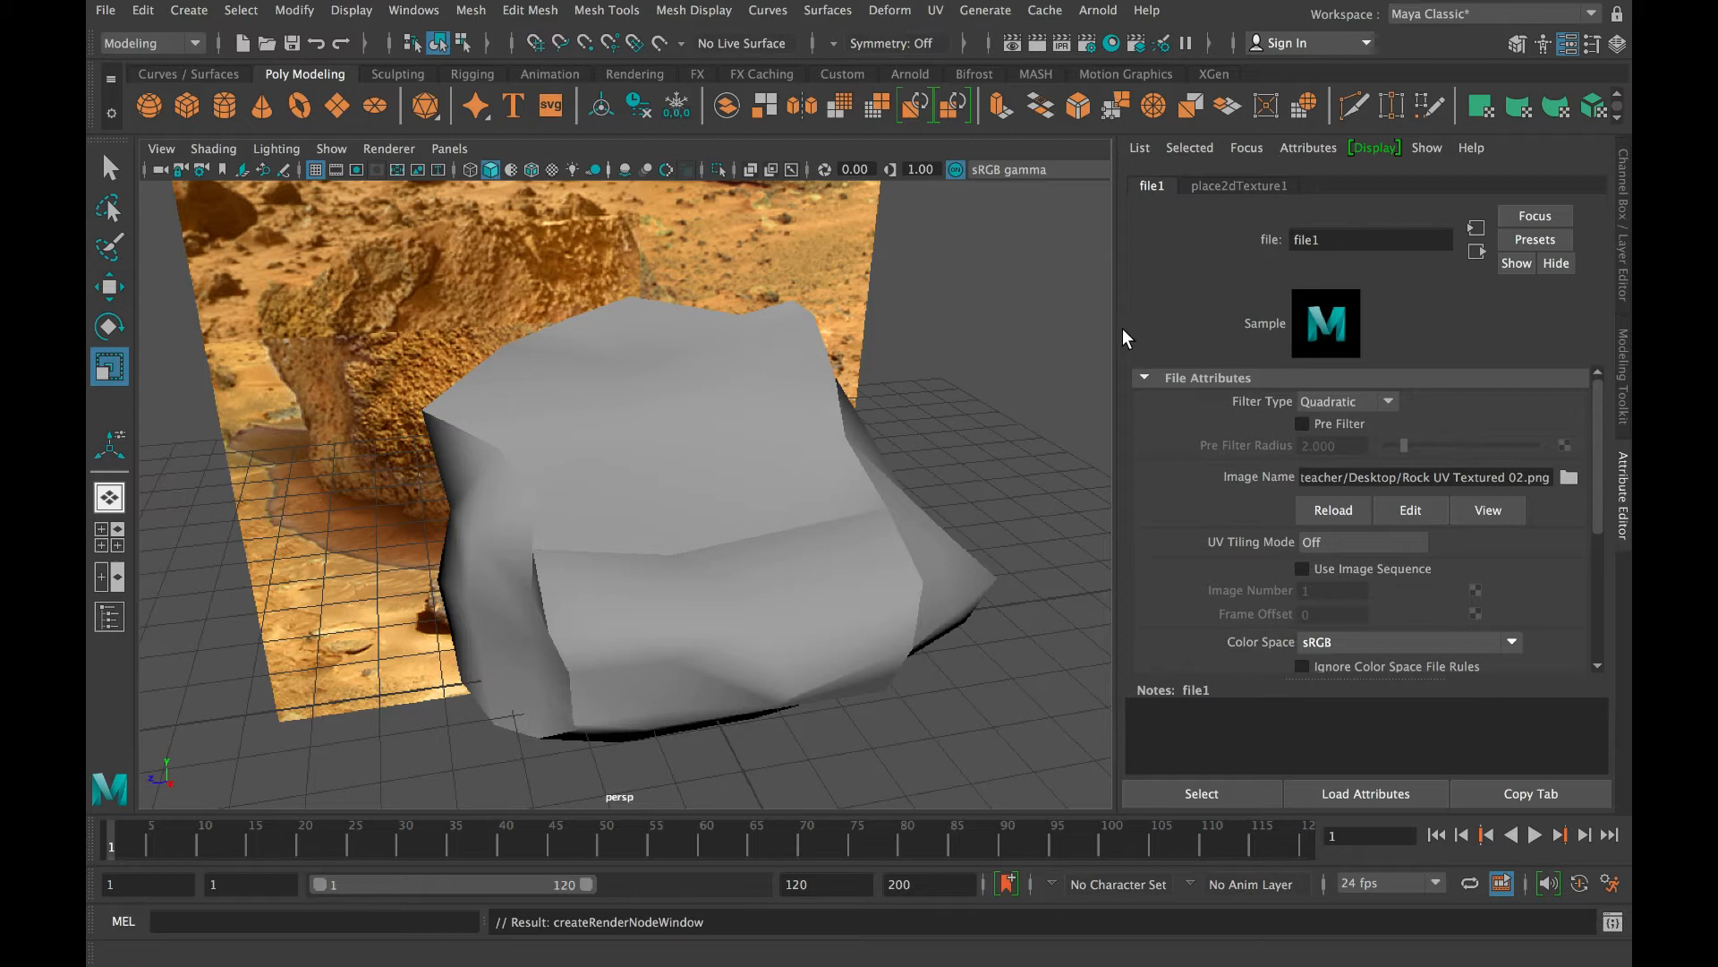
Turn on textured display in the perspective view and inspect the rock's surface for stretched texture areas
left_click(554, 175)
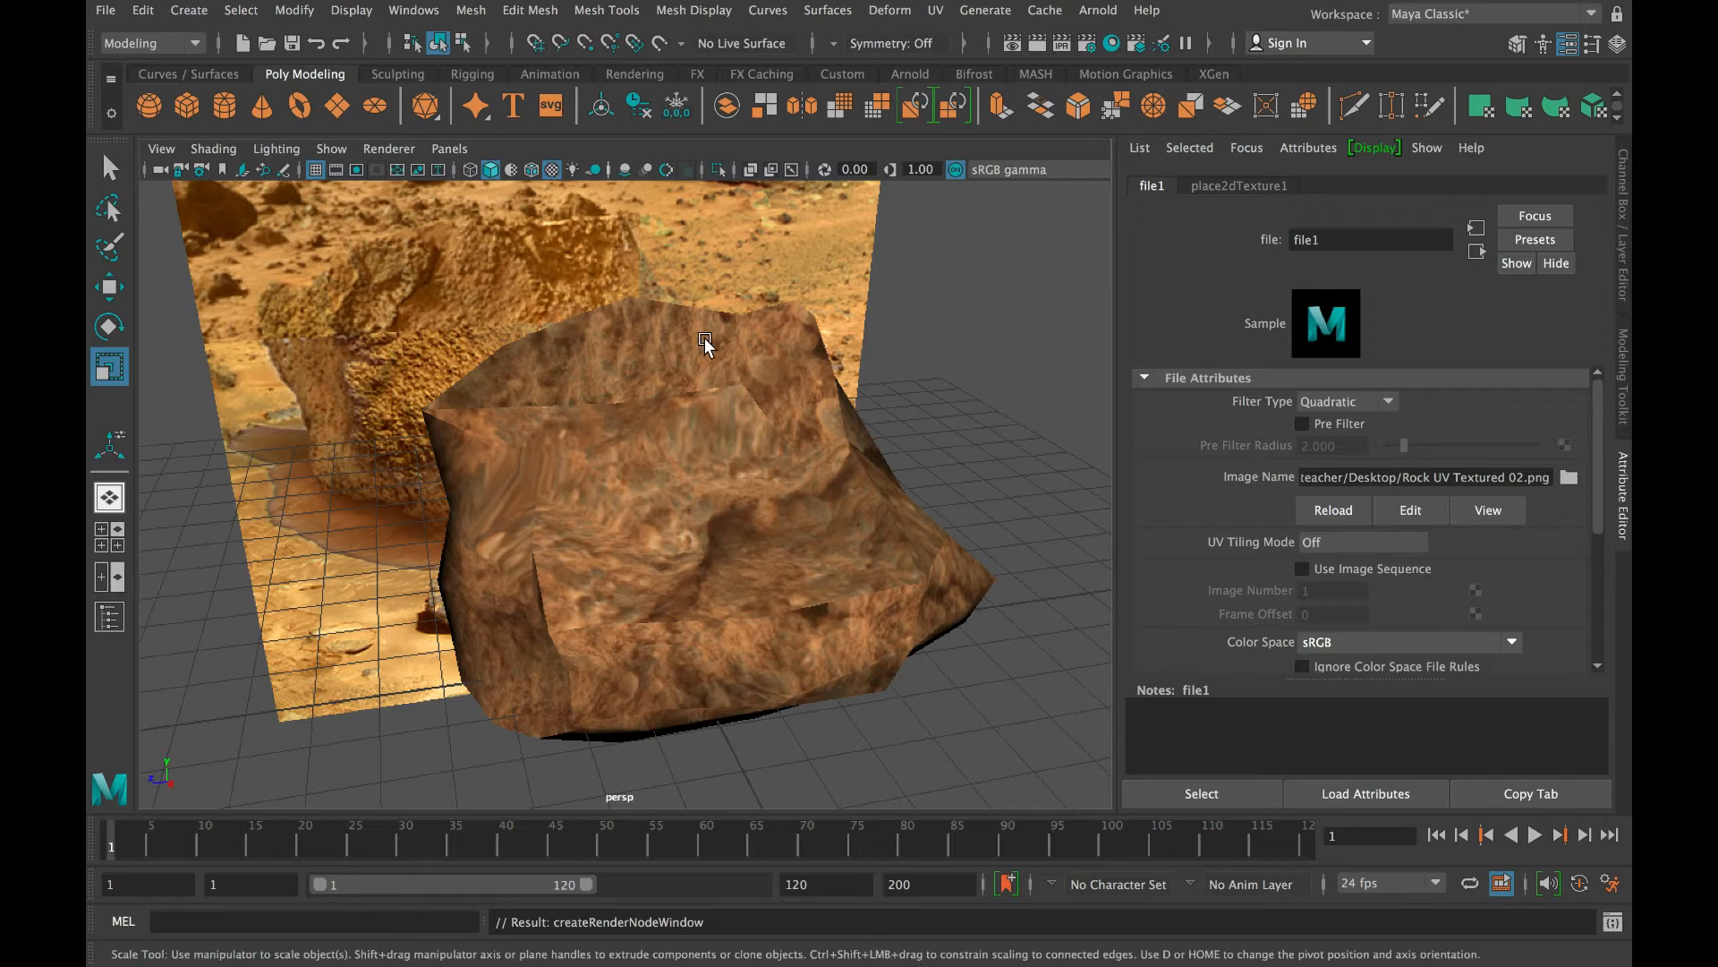
left_click_drag(833, 402, 477, 405, "alt")
scroll(645, 485, "up", 10)
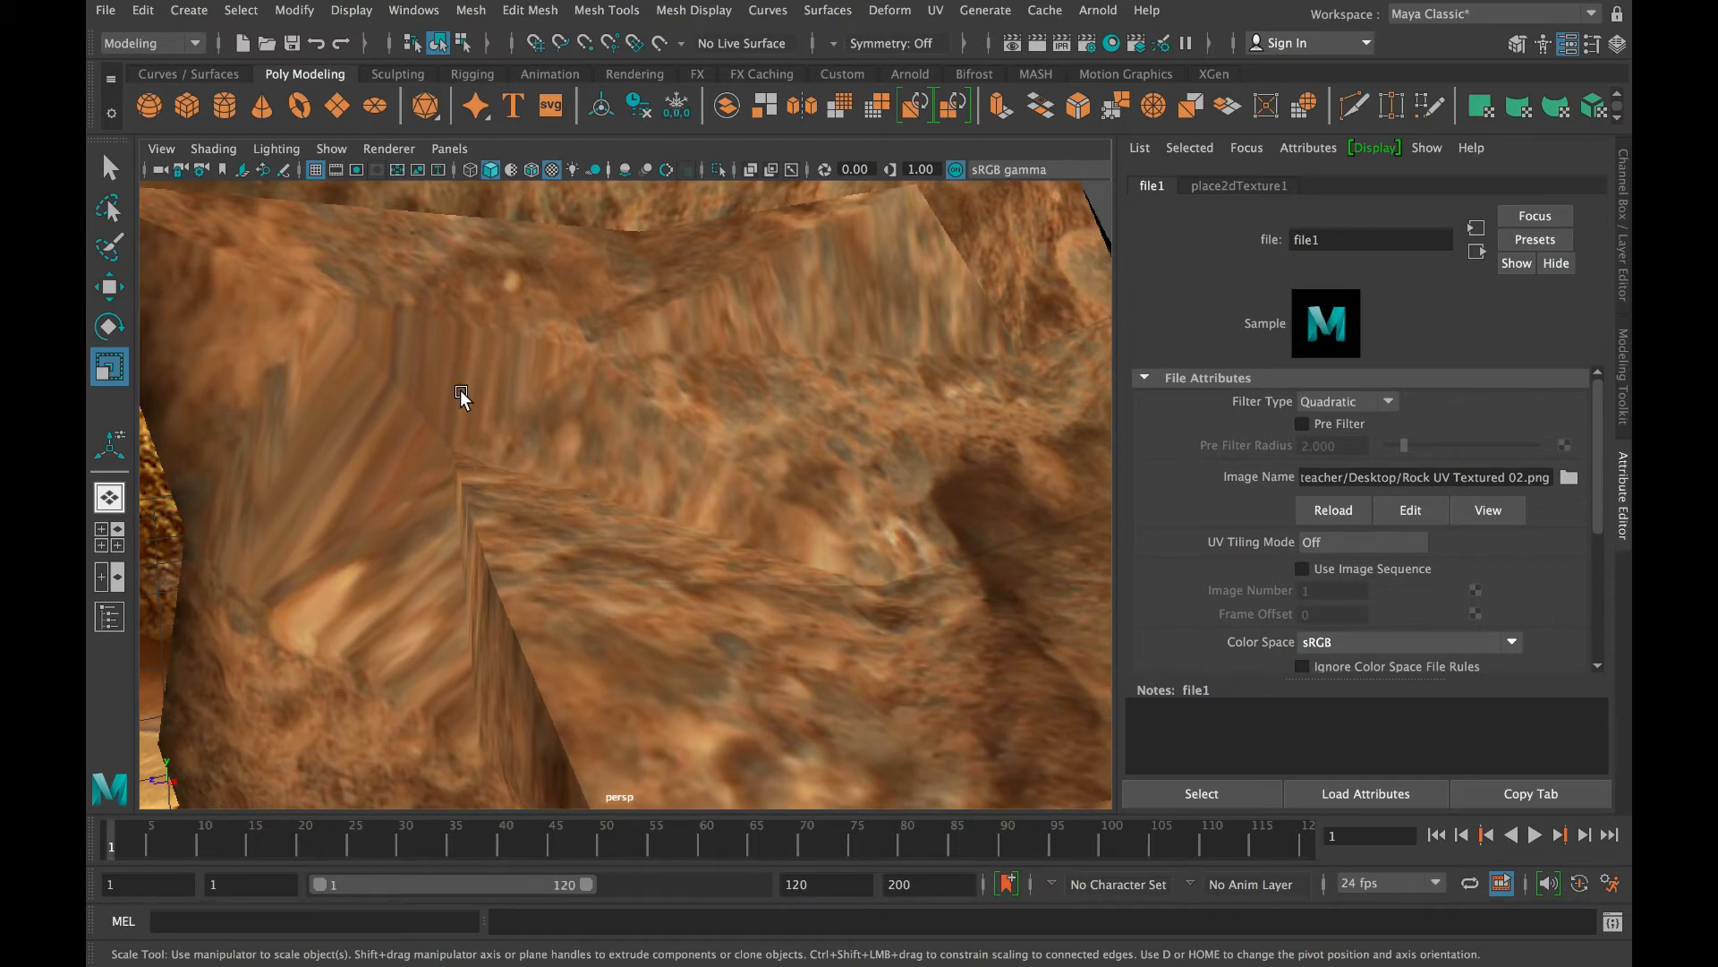
scroll(477, 394, "down", 10)
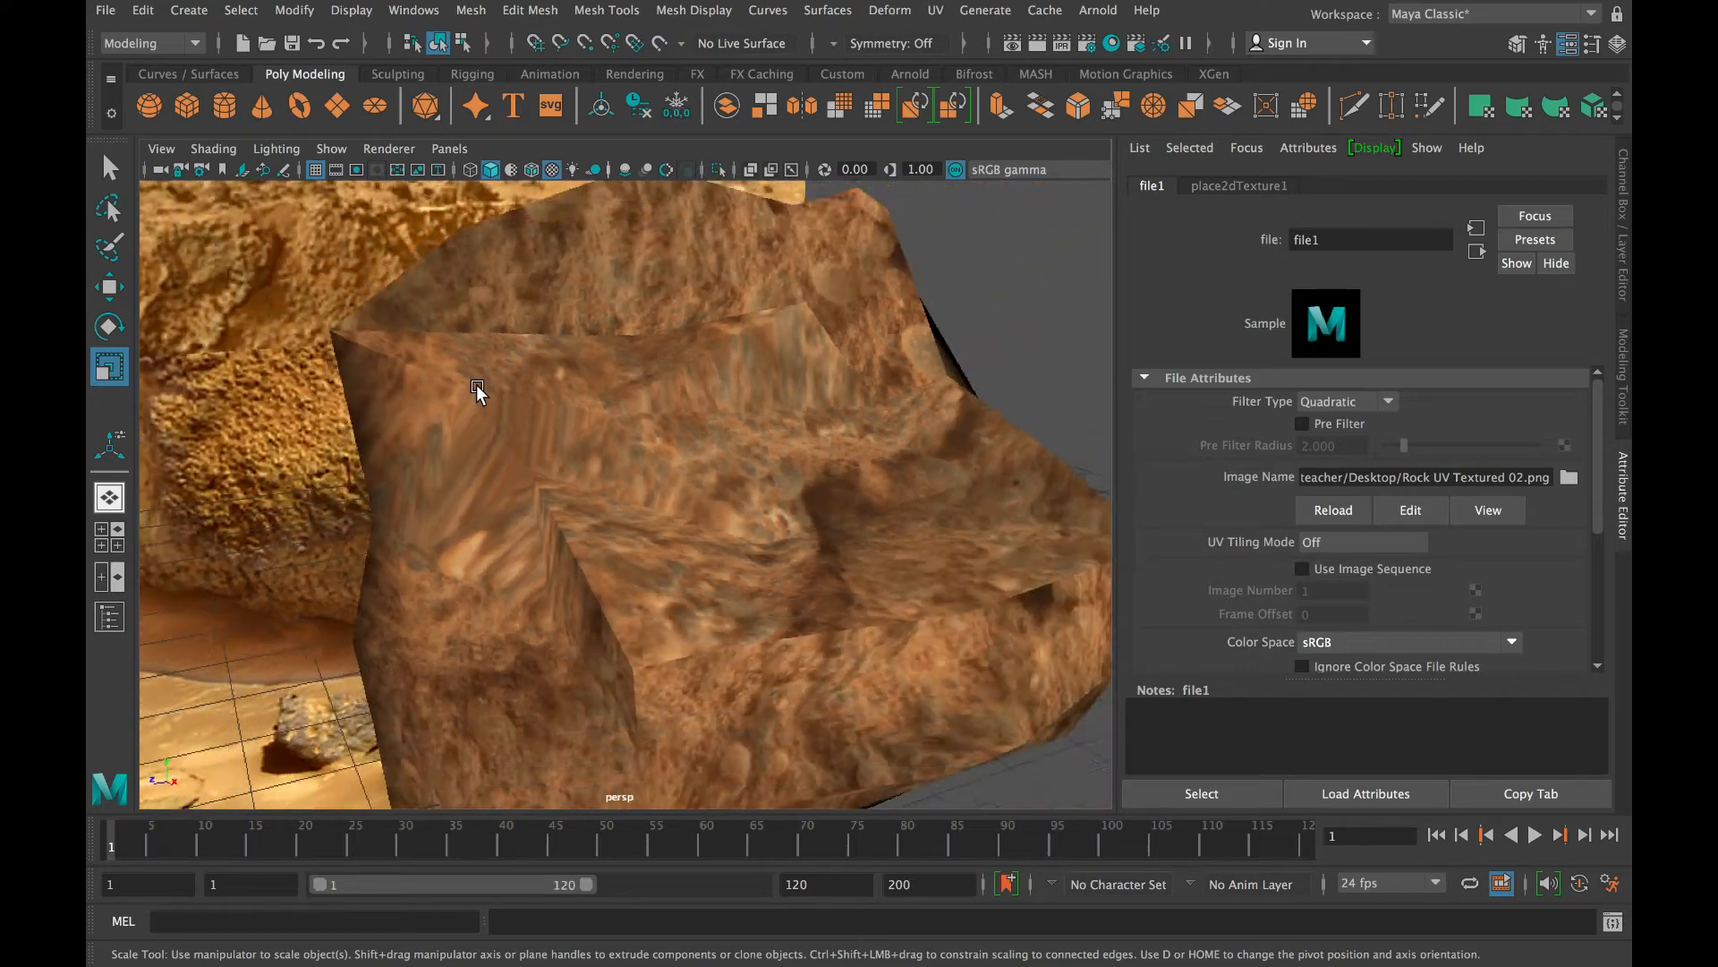
left_click_drag(683, 414, 619, 452, "alt")
scroll(620, 452, "up", 5)
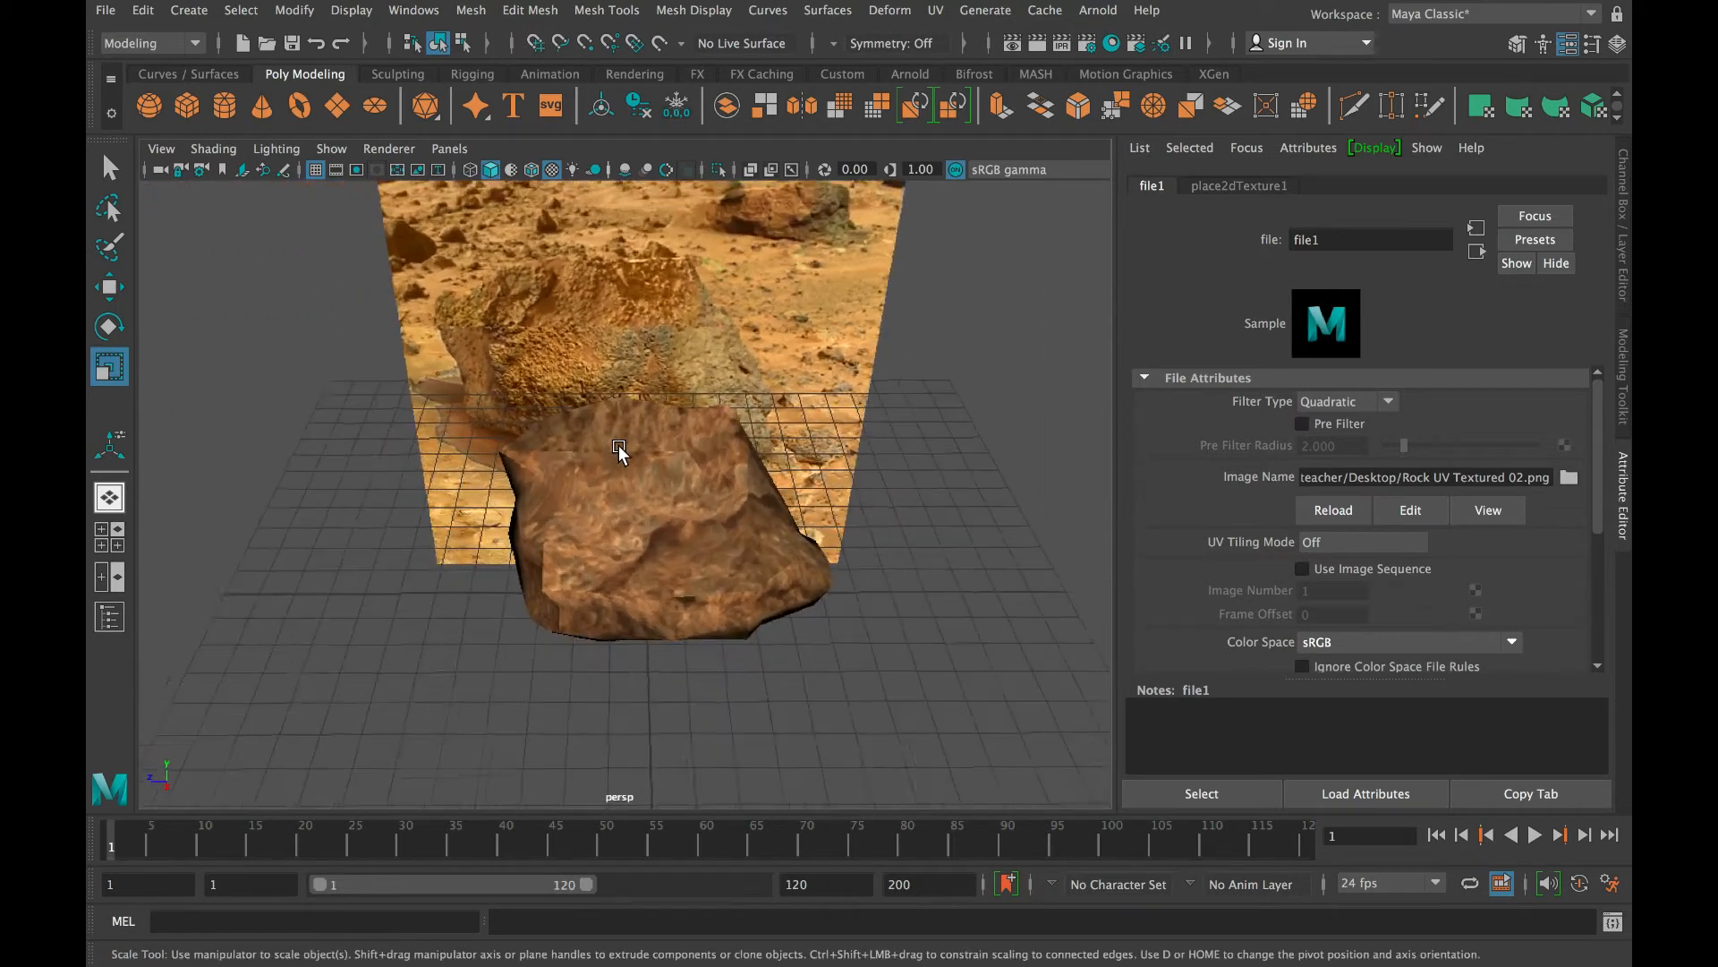
Select the rock and open the UV Editor, placed so the model's stretched side stays visible
left_click(582, 496)
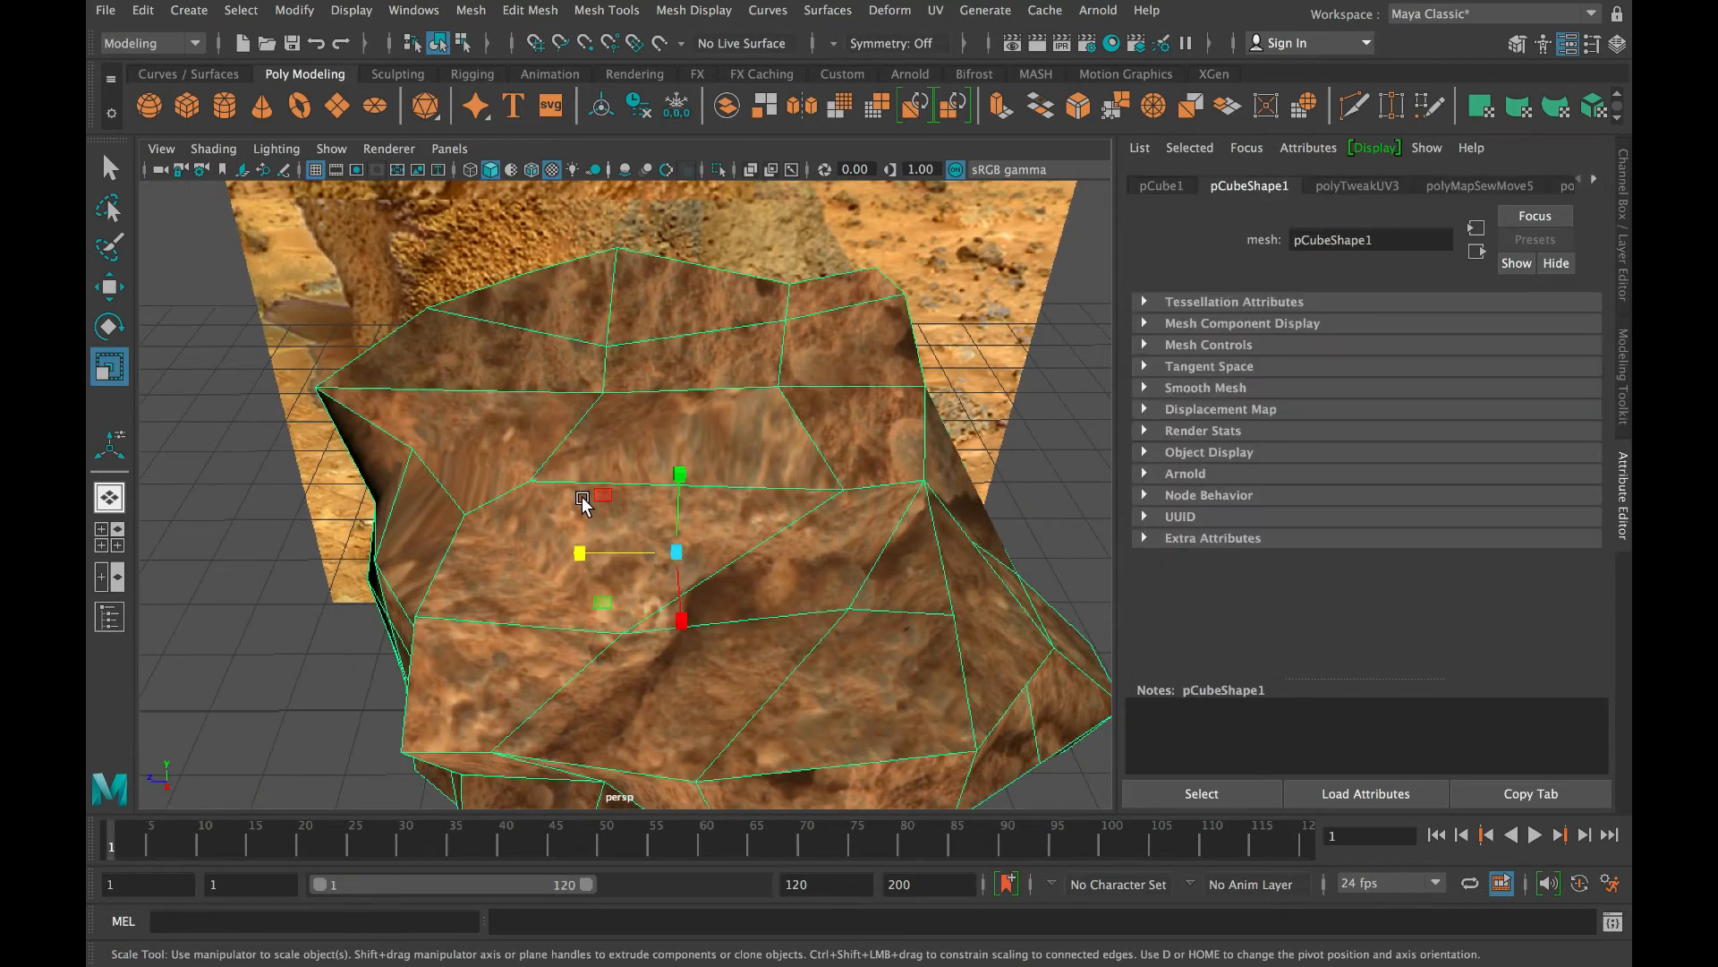
left_click_drag(595, 395, 656, 392, "alt")
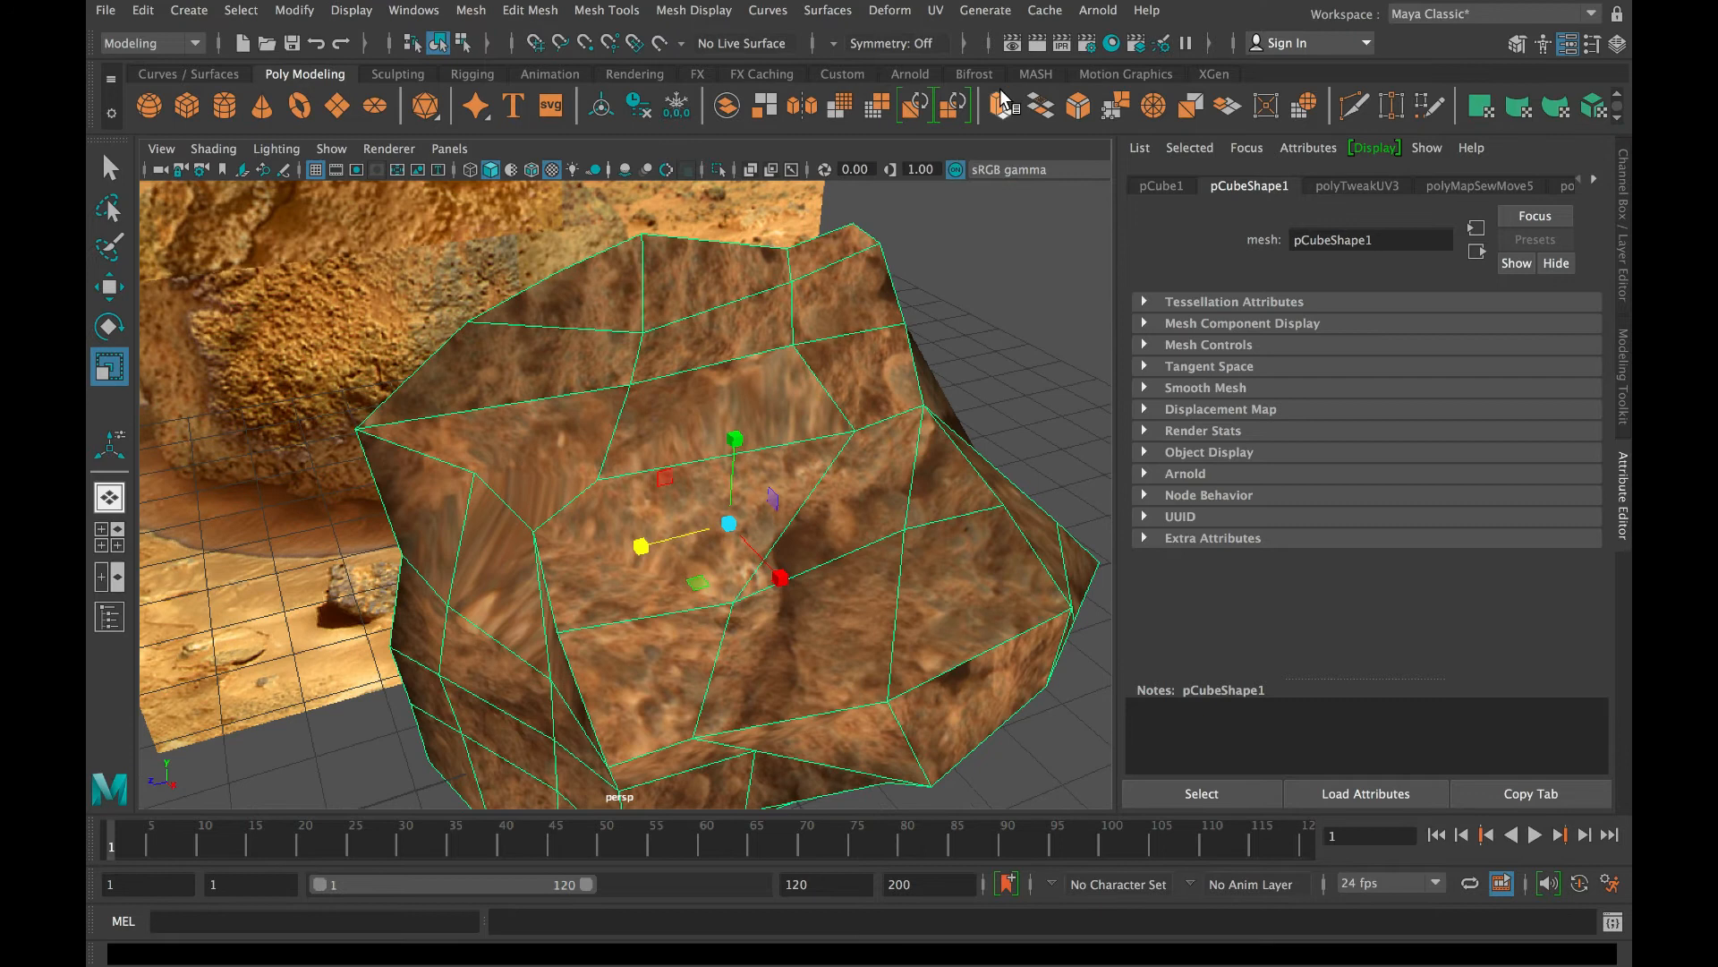
mouse_move(943, 5)
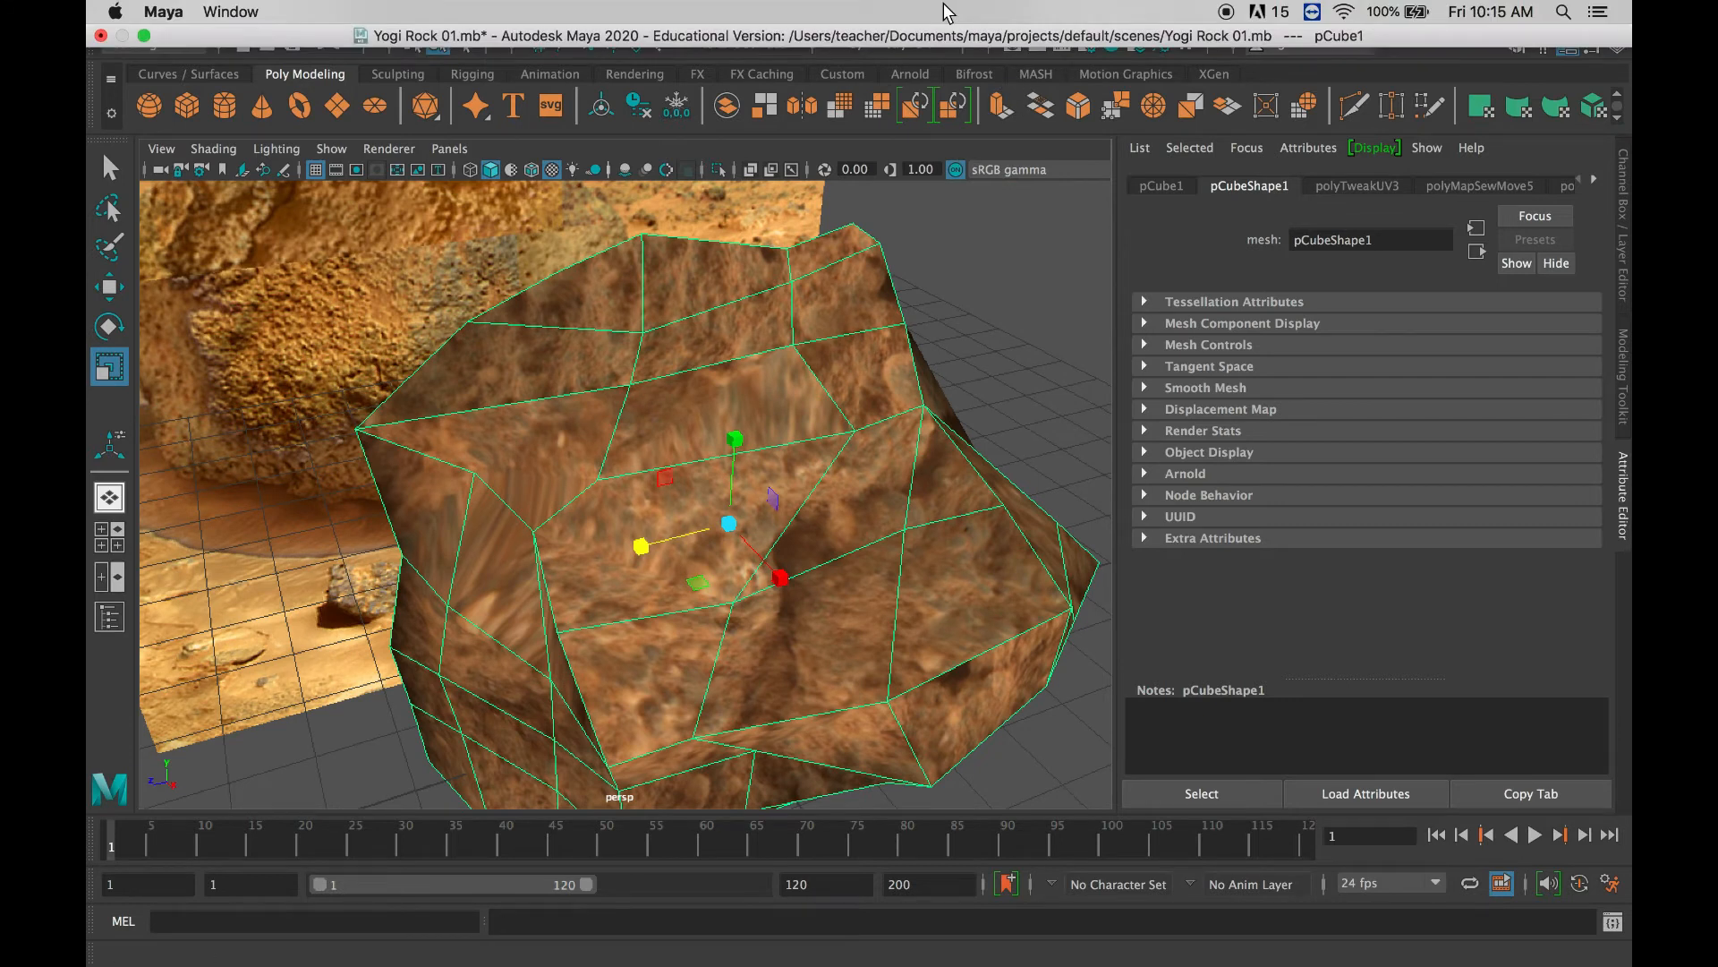
left_click(935, 10)
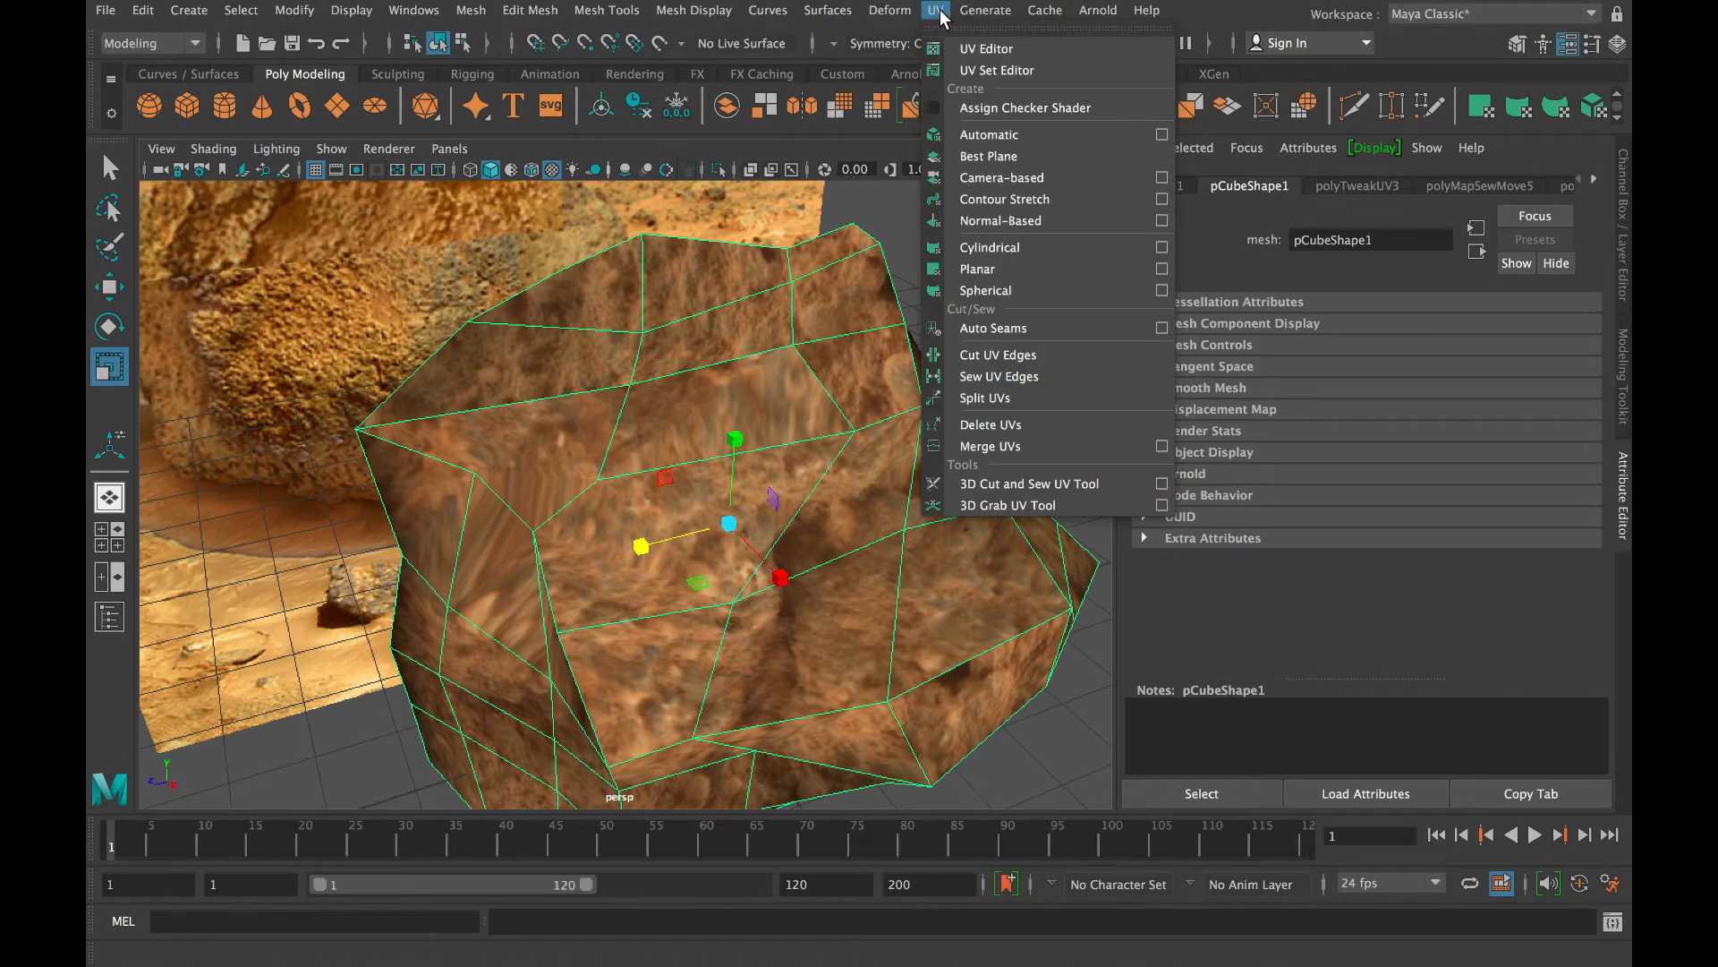
left_click(1018, 52)
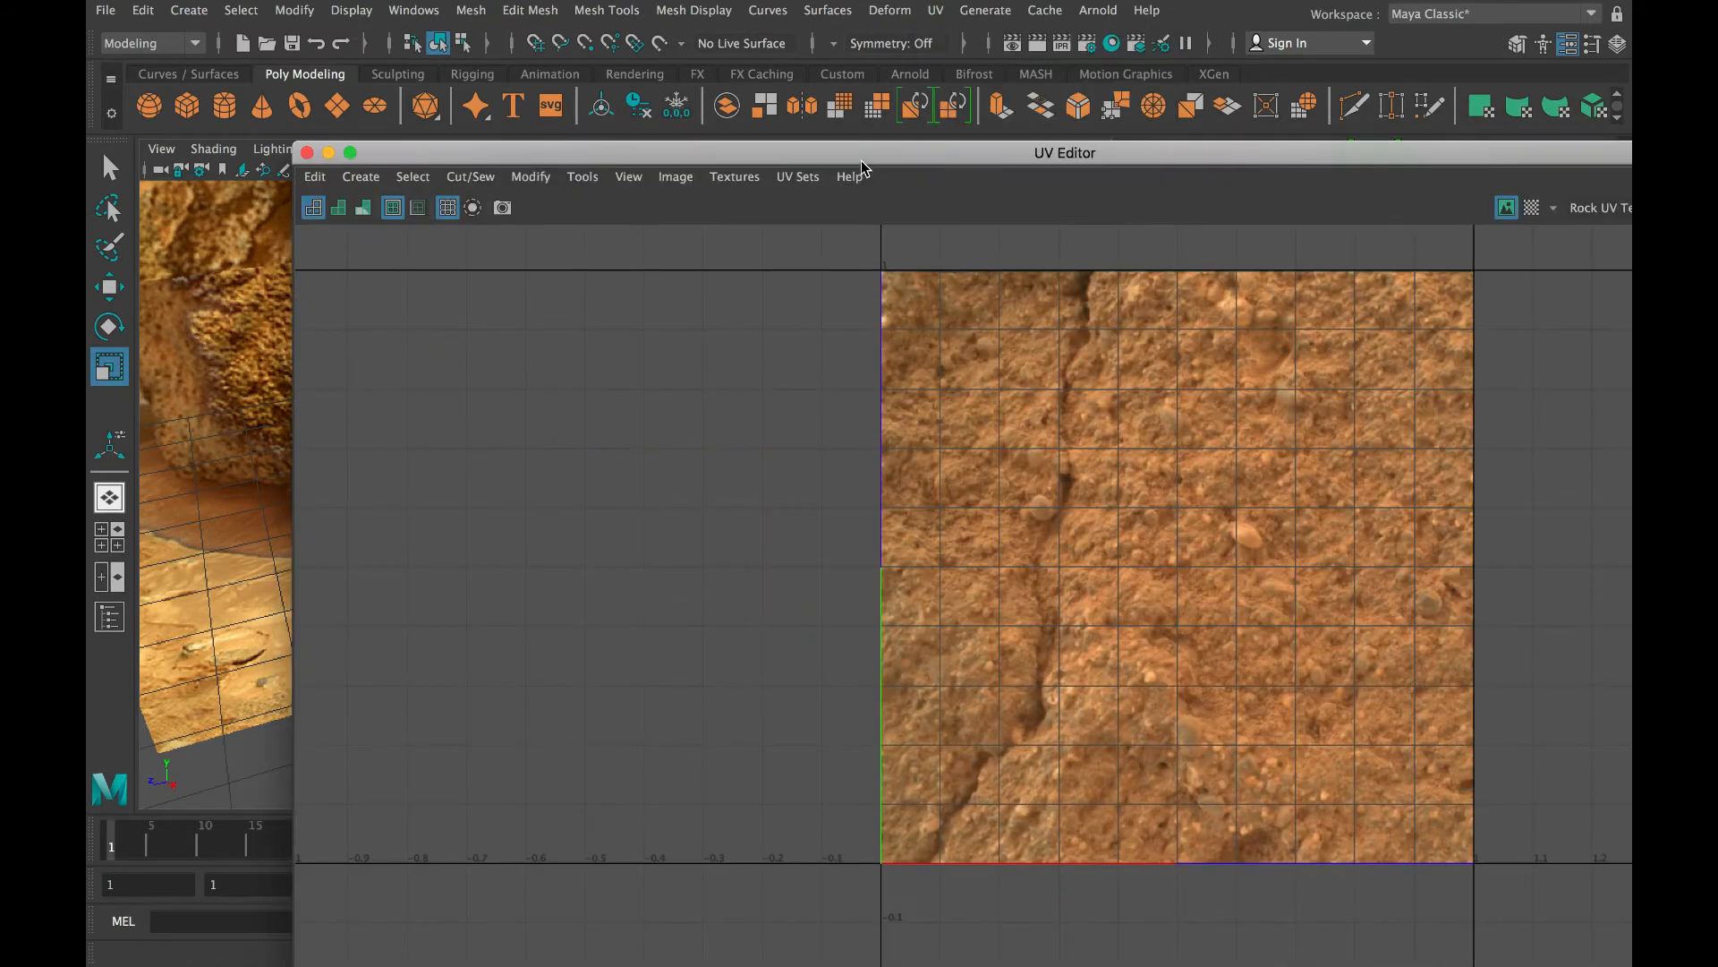
left_click_drag(864, 158, 1195, 194)
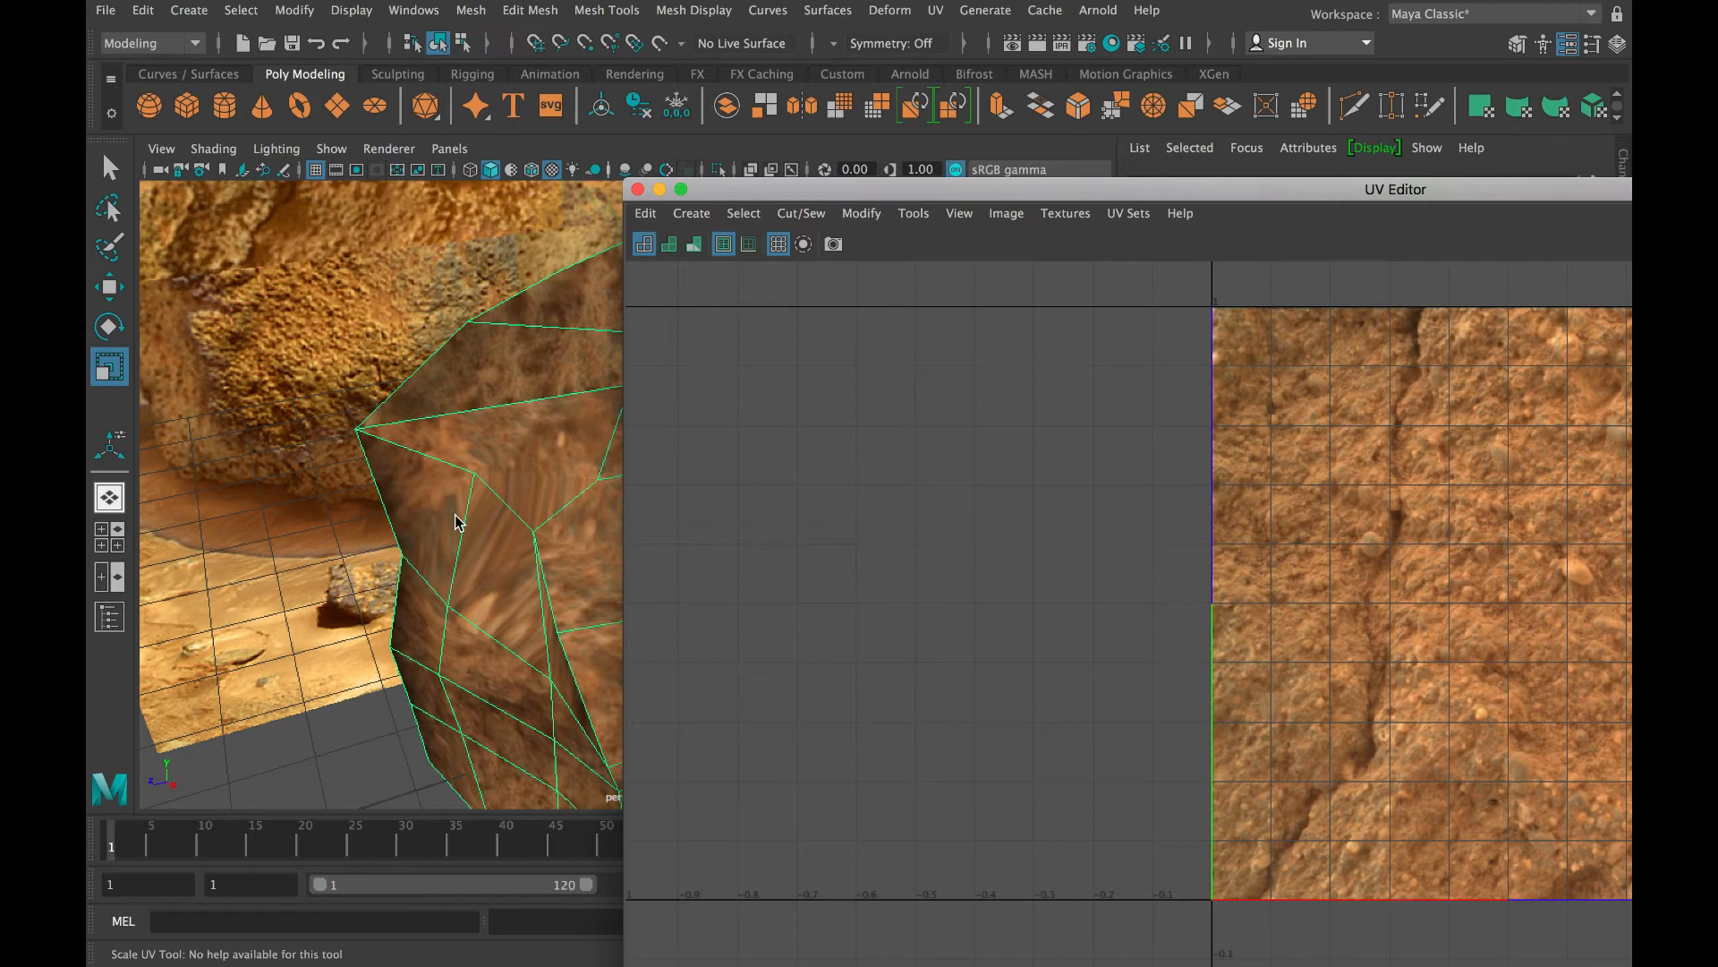
Switch the rock to edge component selection
left_click(455, 519)
right_click(454, 515)
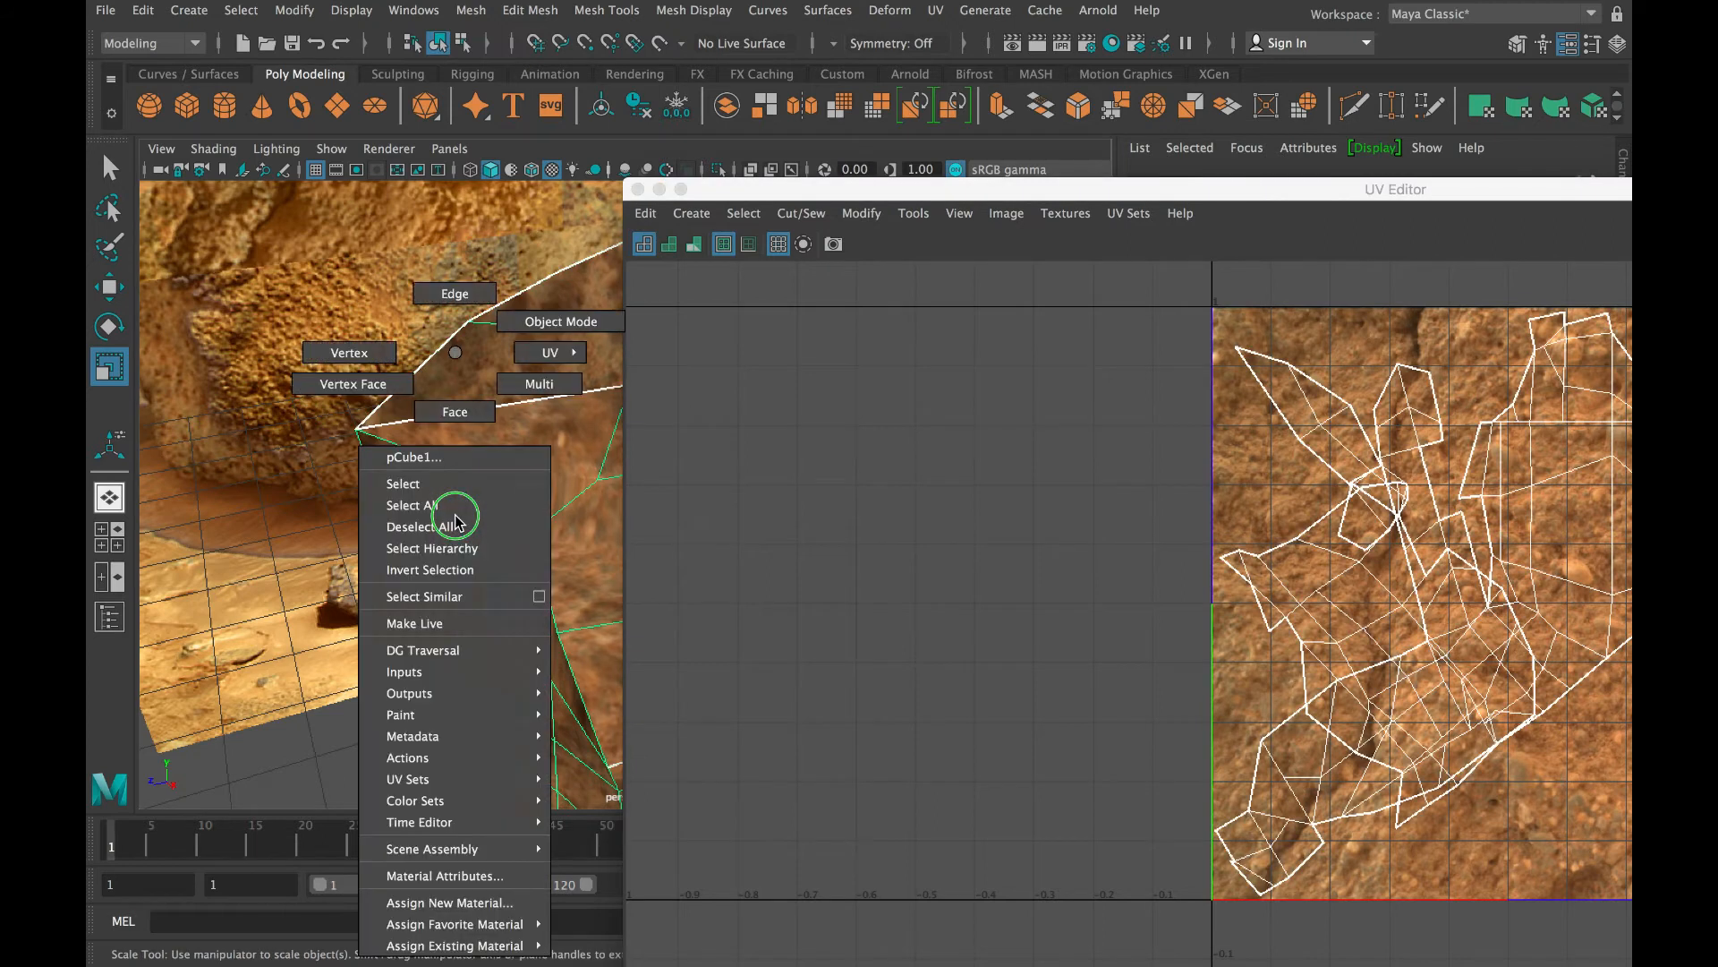
right_click_drag(457, 356, 456, 315)
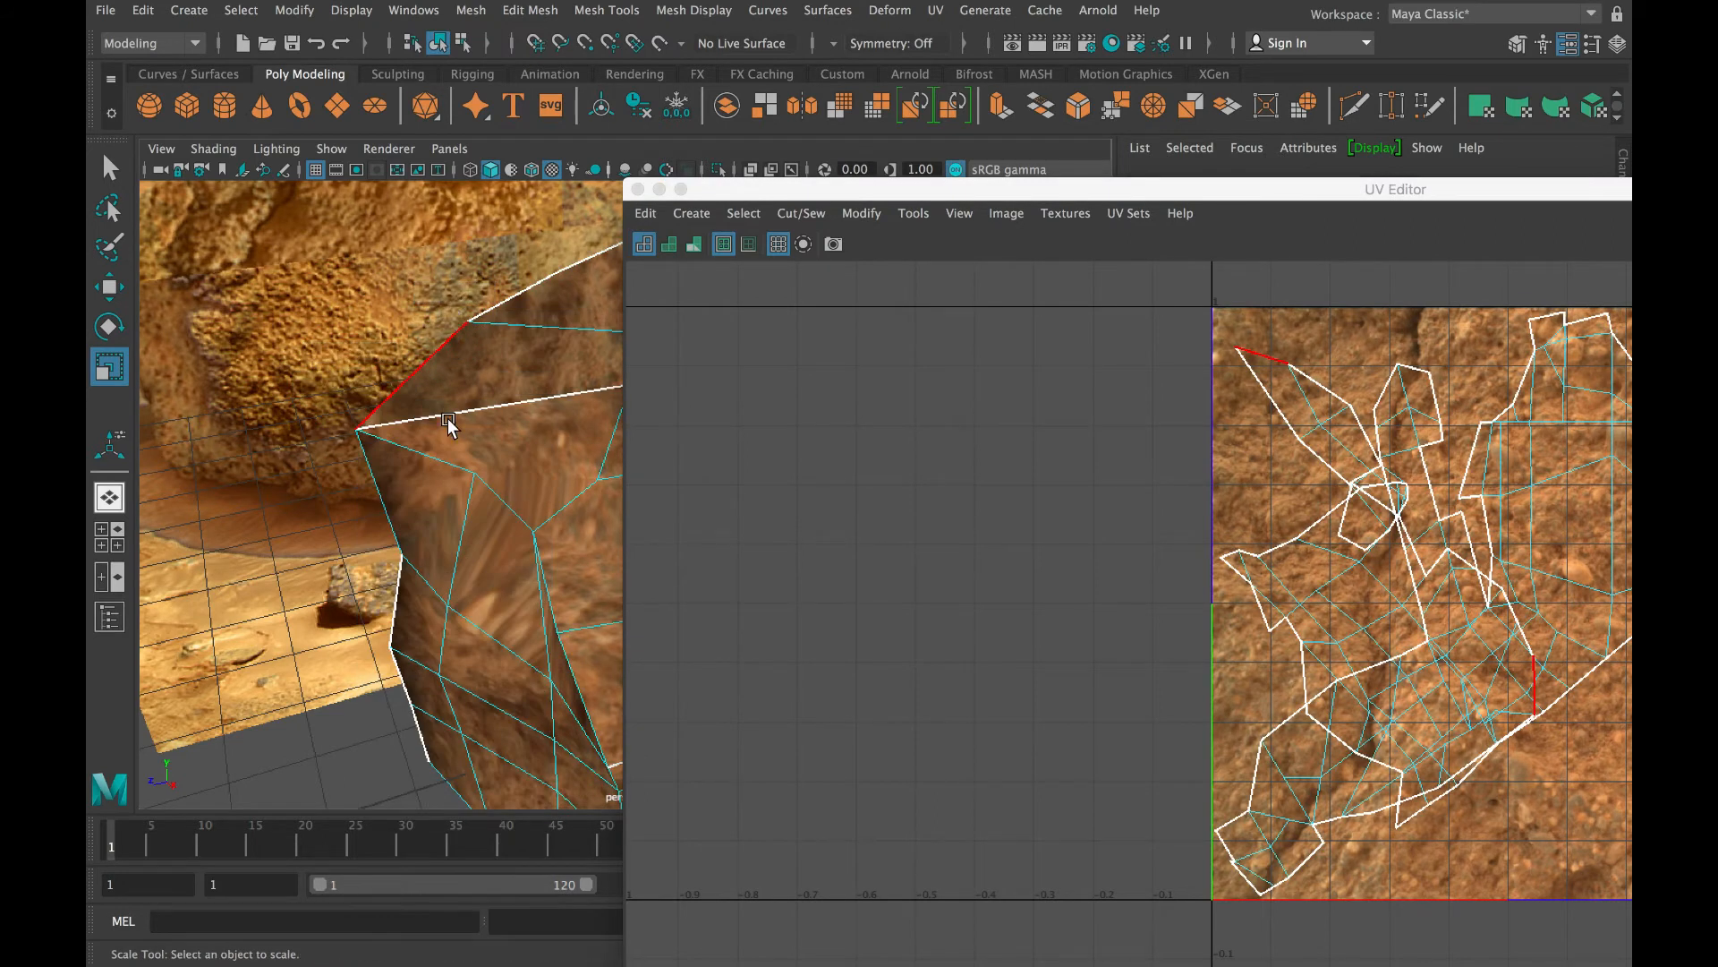
Try scaling the UVs of the edge next to the stretched side face, and undo the scaling
left_click(476, 553)
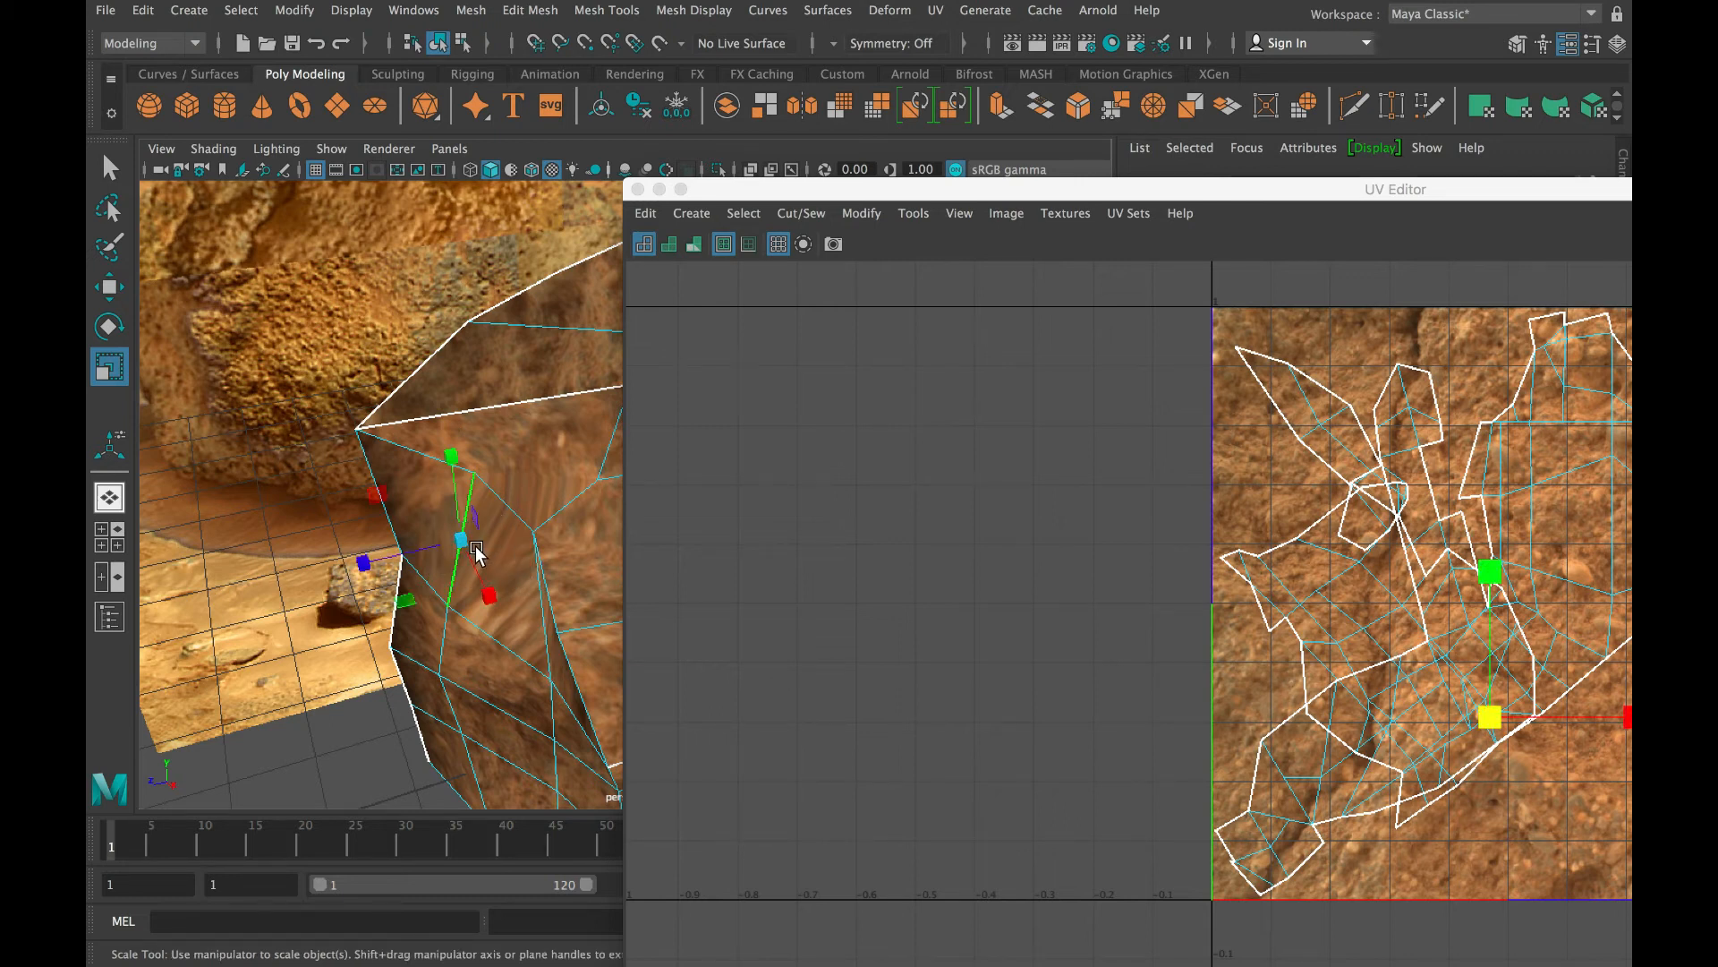
left_click_drag(1489, 717, 609, 960)
key("ctrl+z")
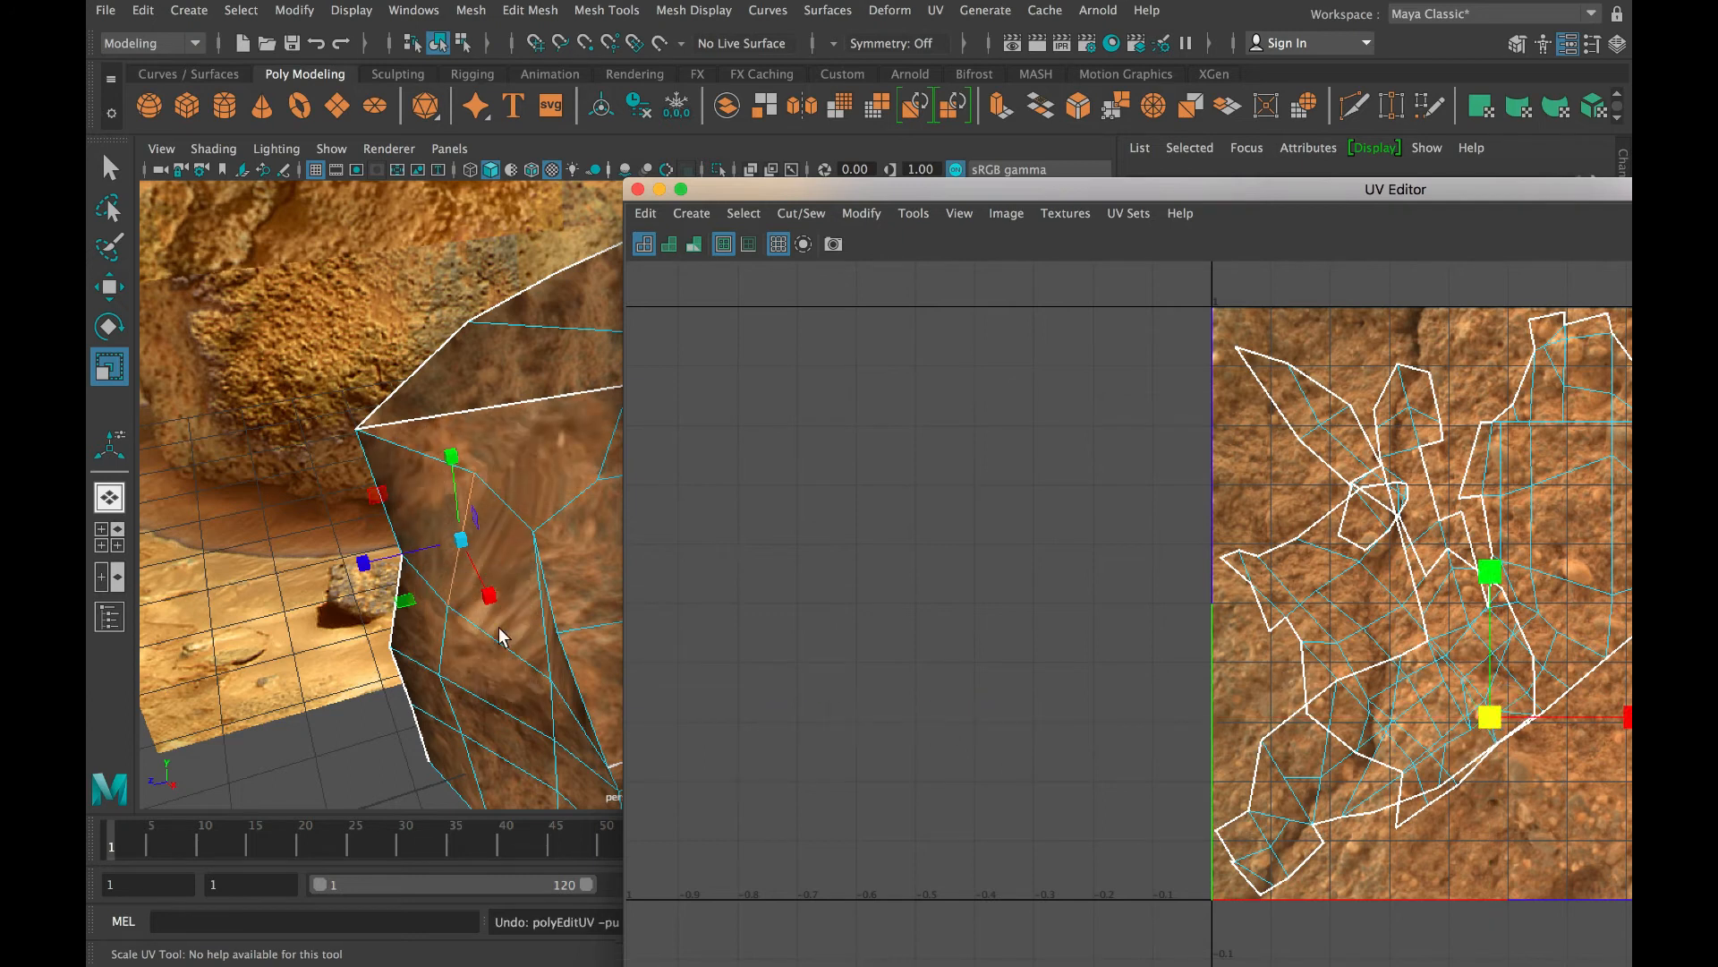
Cut the stretched side face free in the UV layout and scale its UVs up to about twice their size
left_click(490, 554)
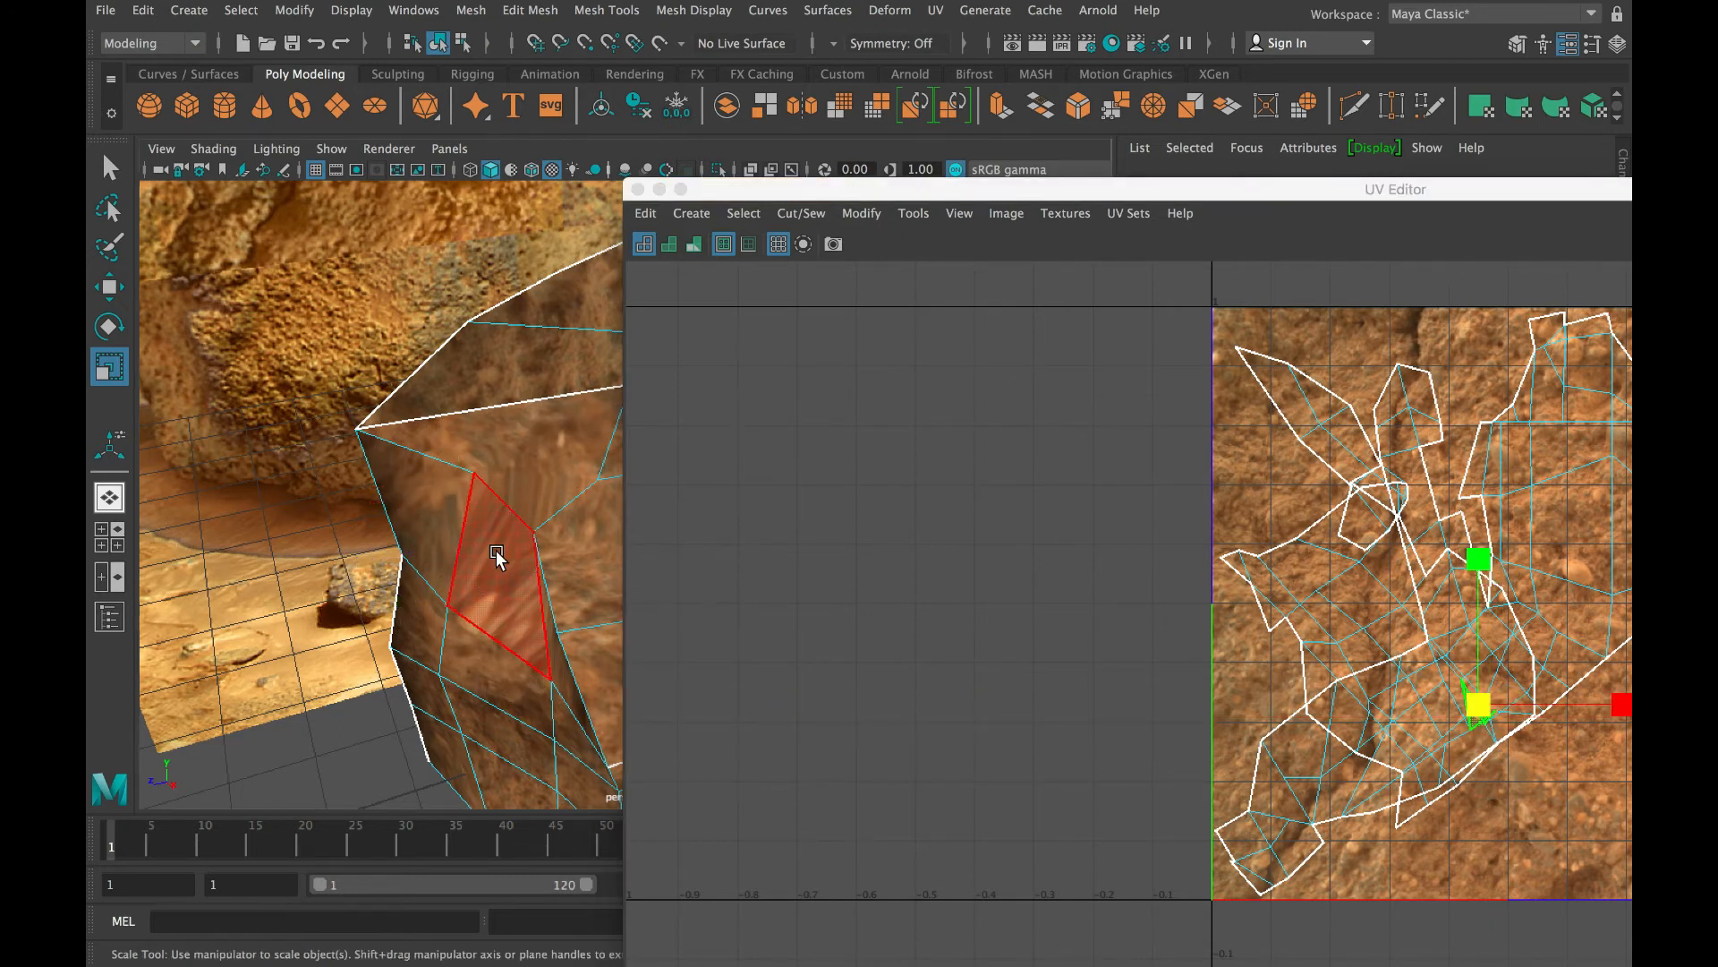
left_click(801, 213)
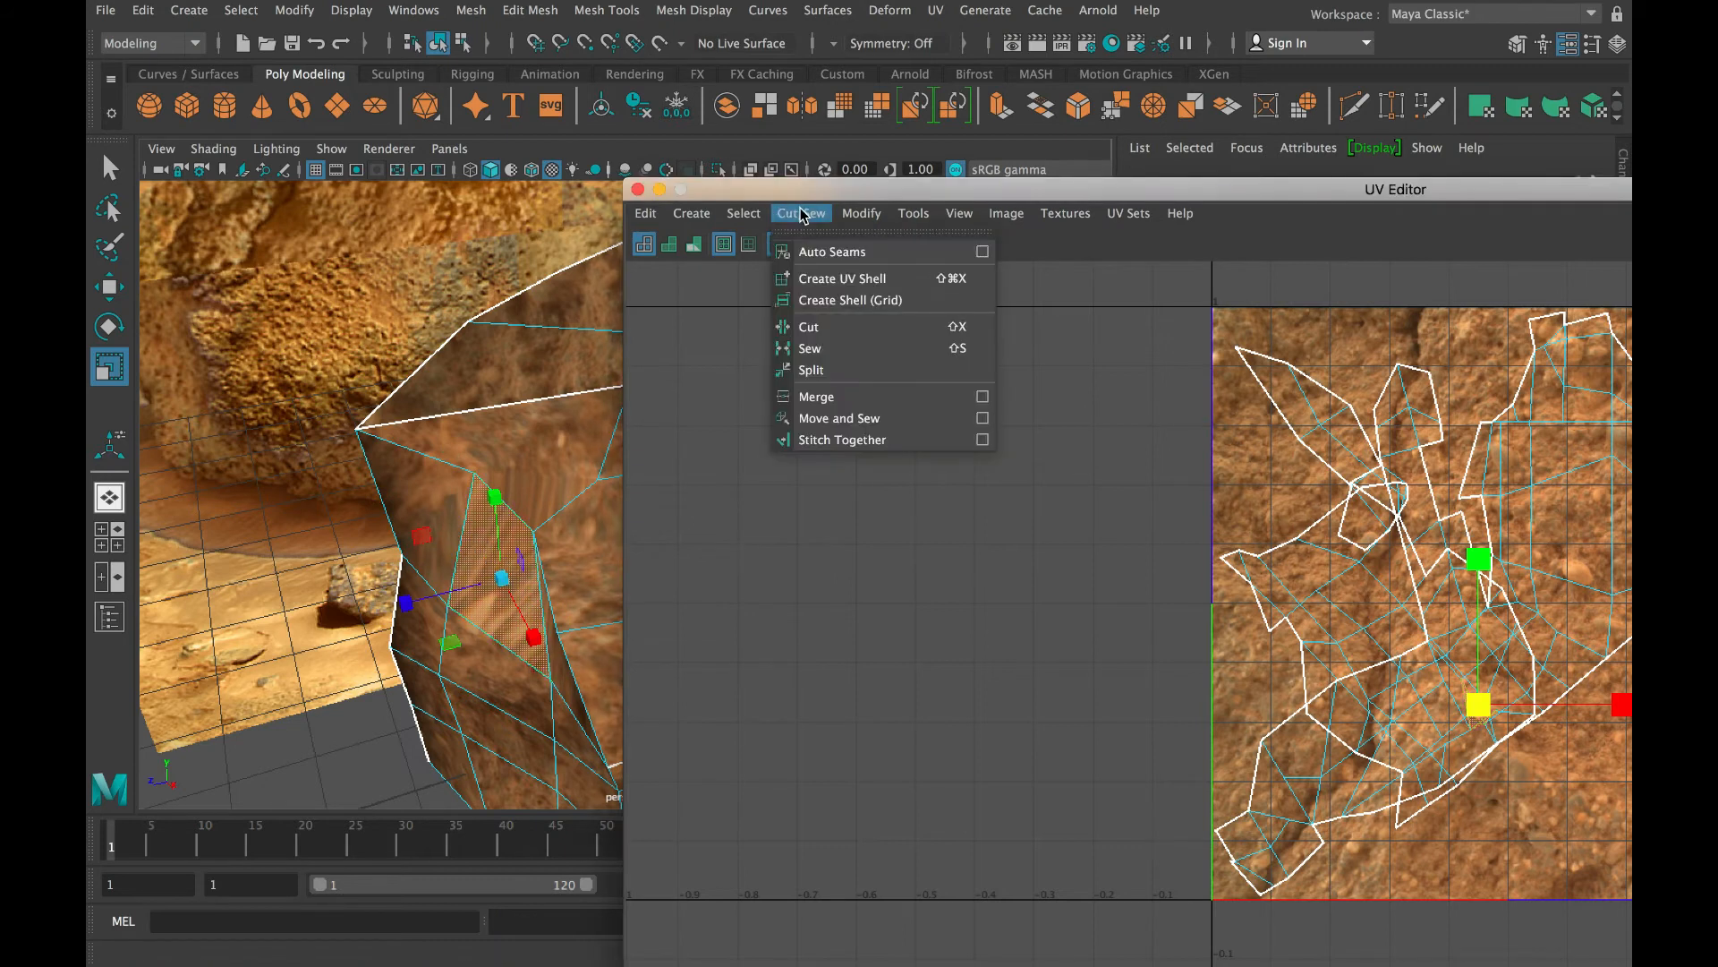
left_click(831, 327)
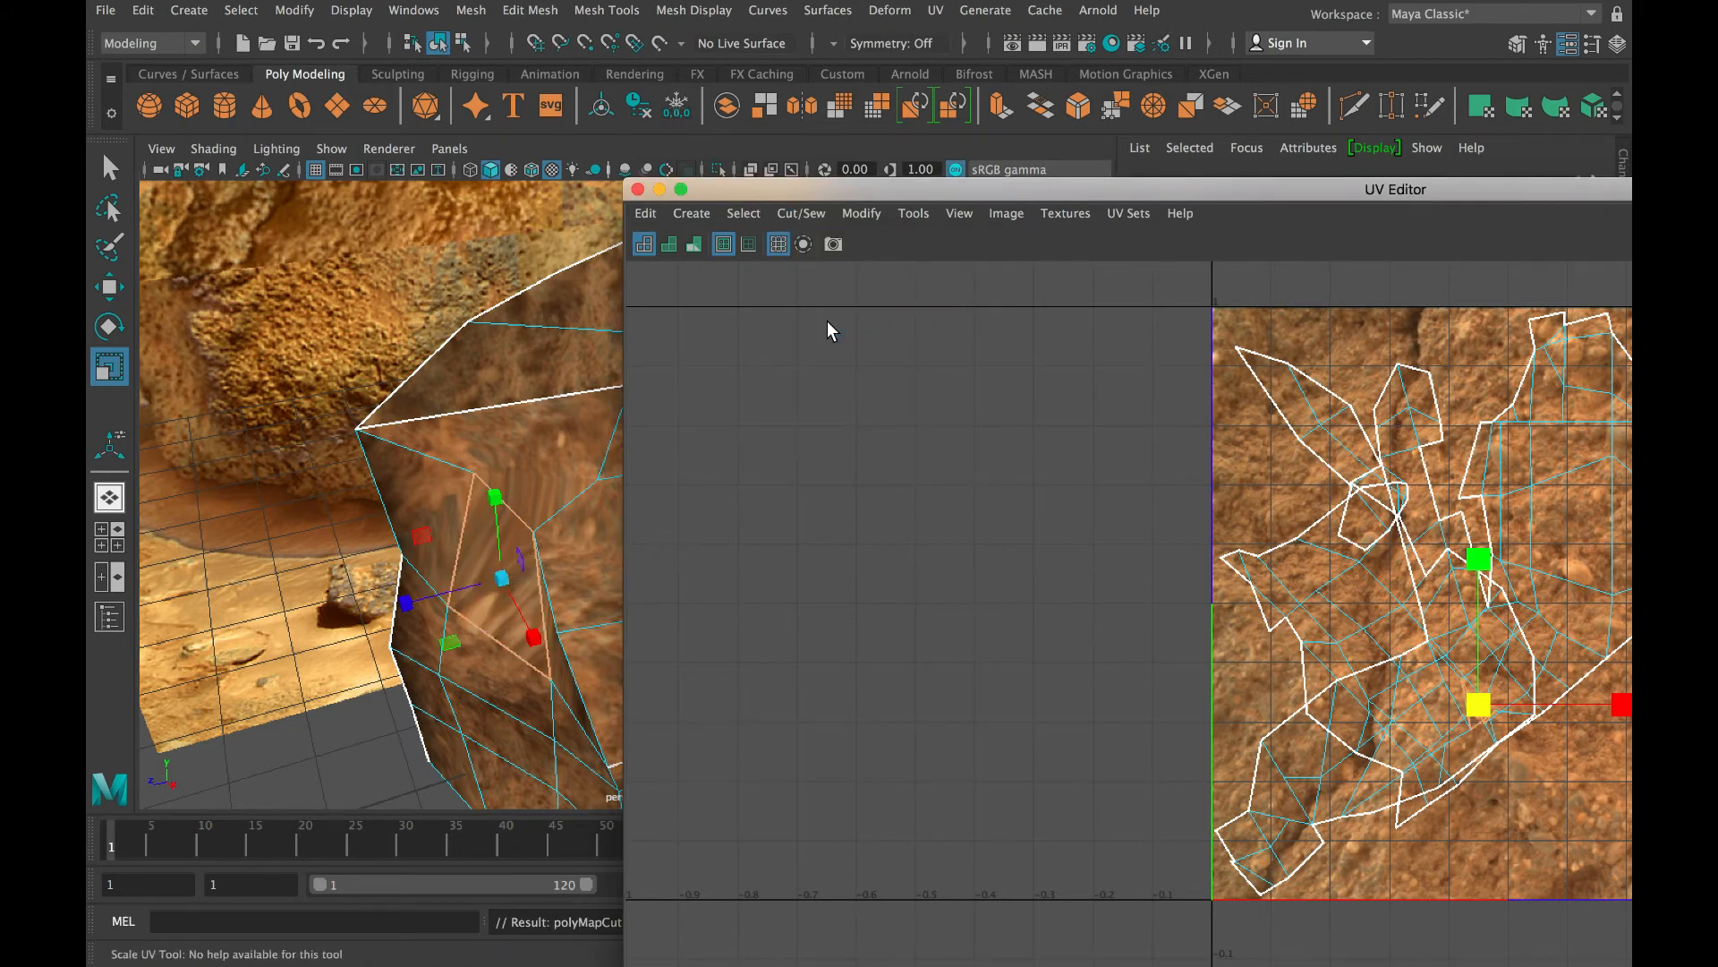
scroll(1553, 681, "up", 5)
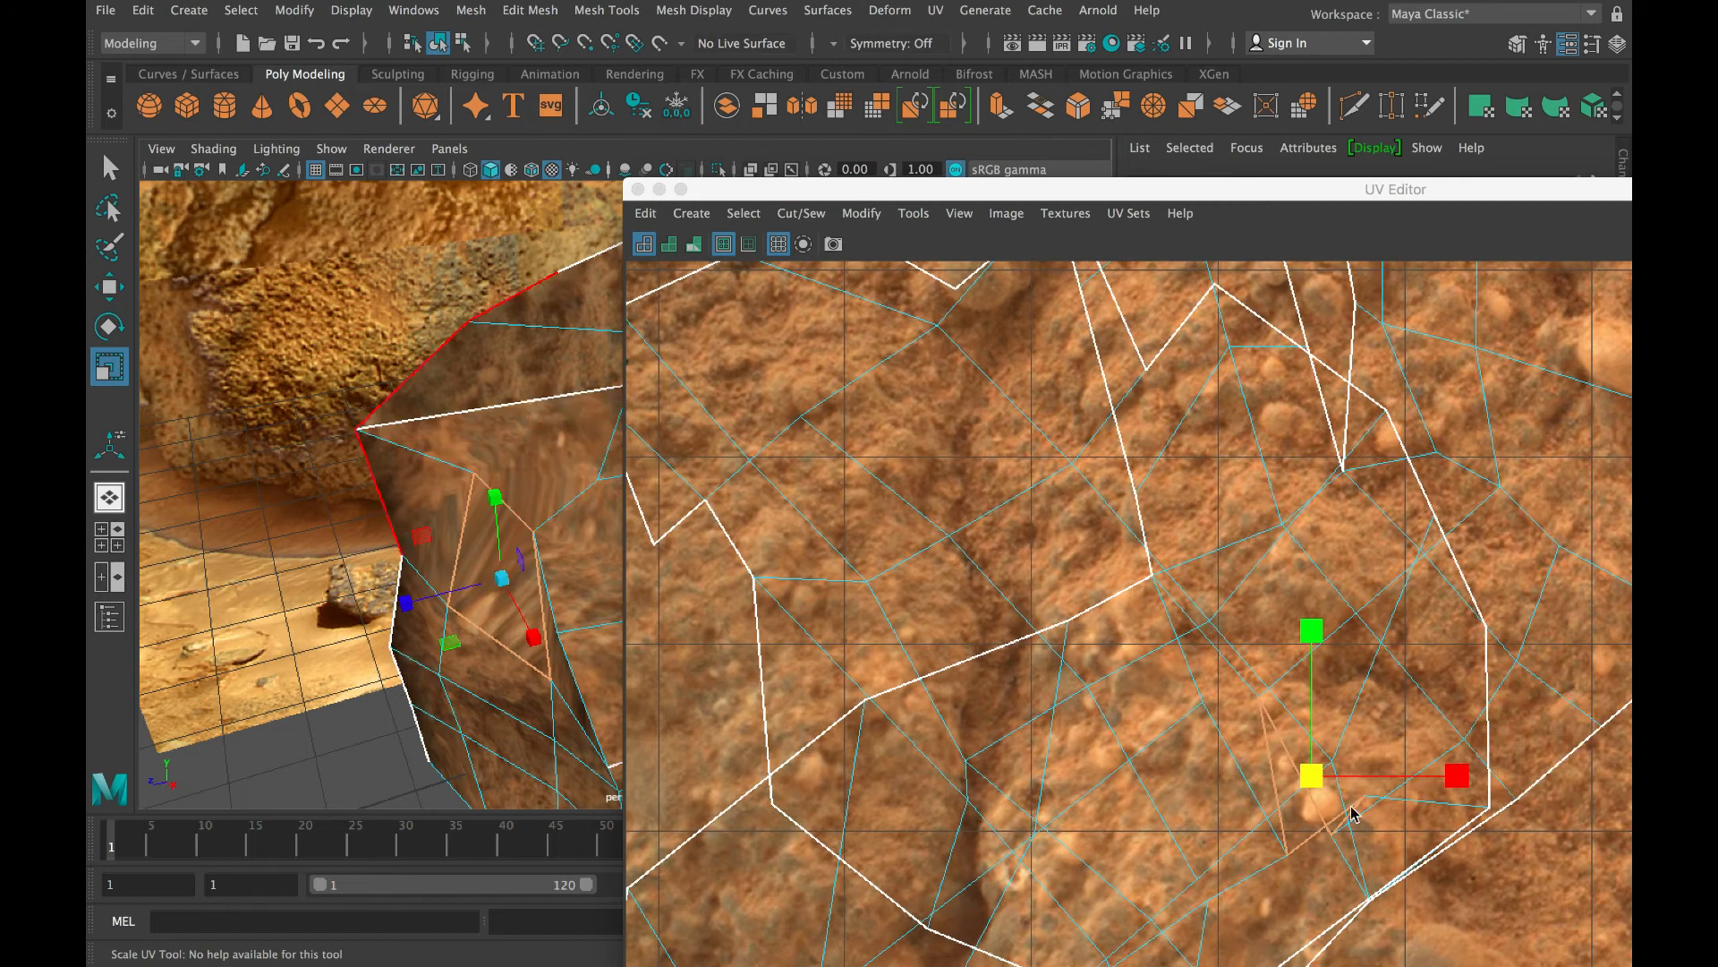
left_click(1291, 820)
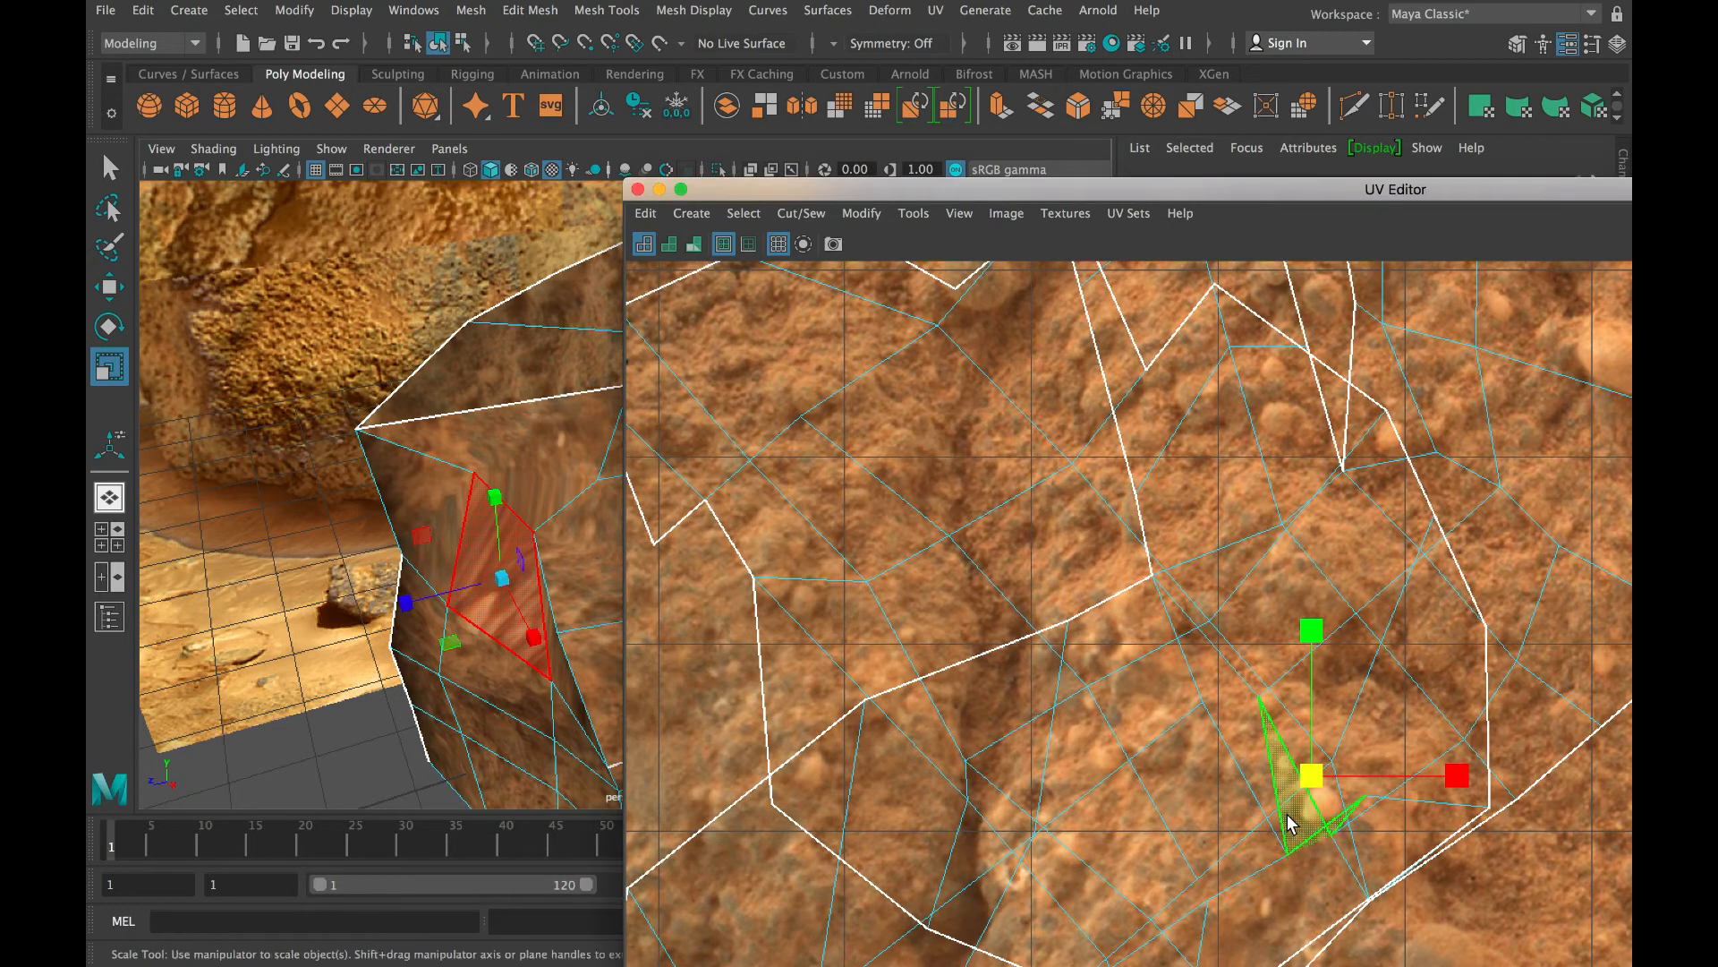
left_click_drag(1319, 779, 1477, 626)
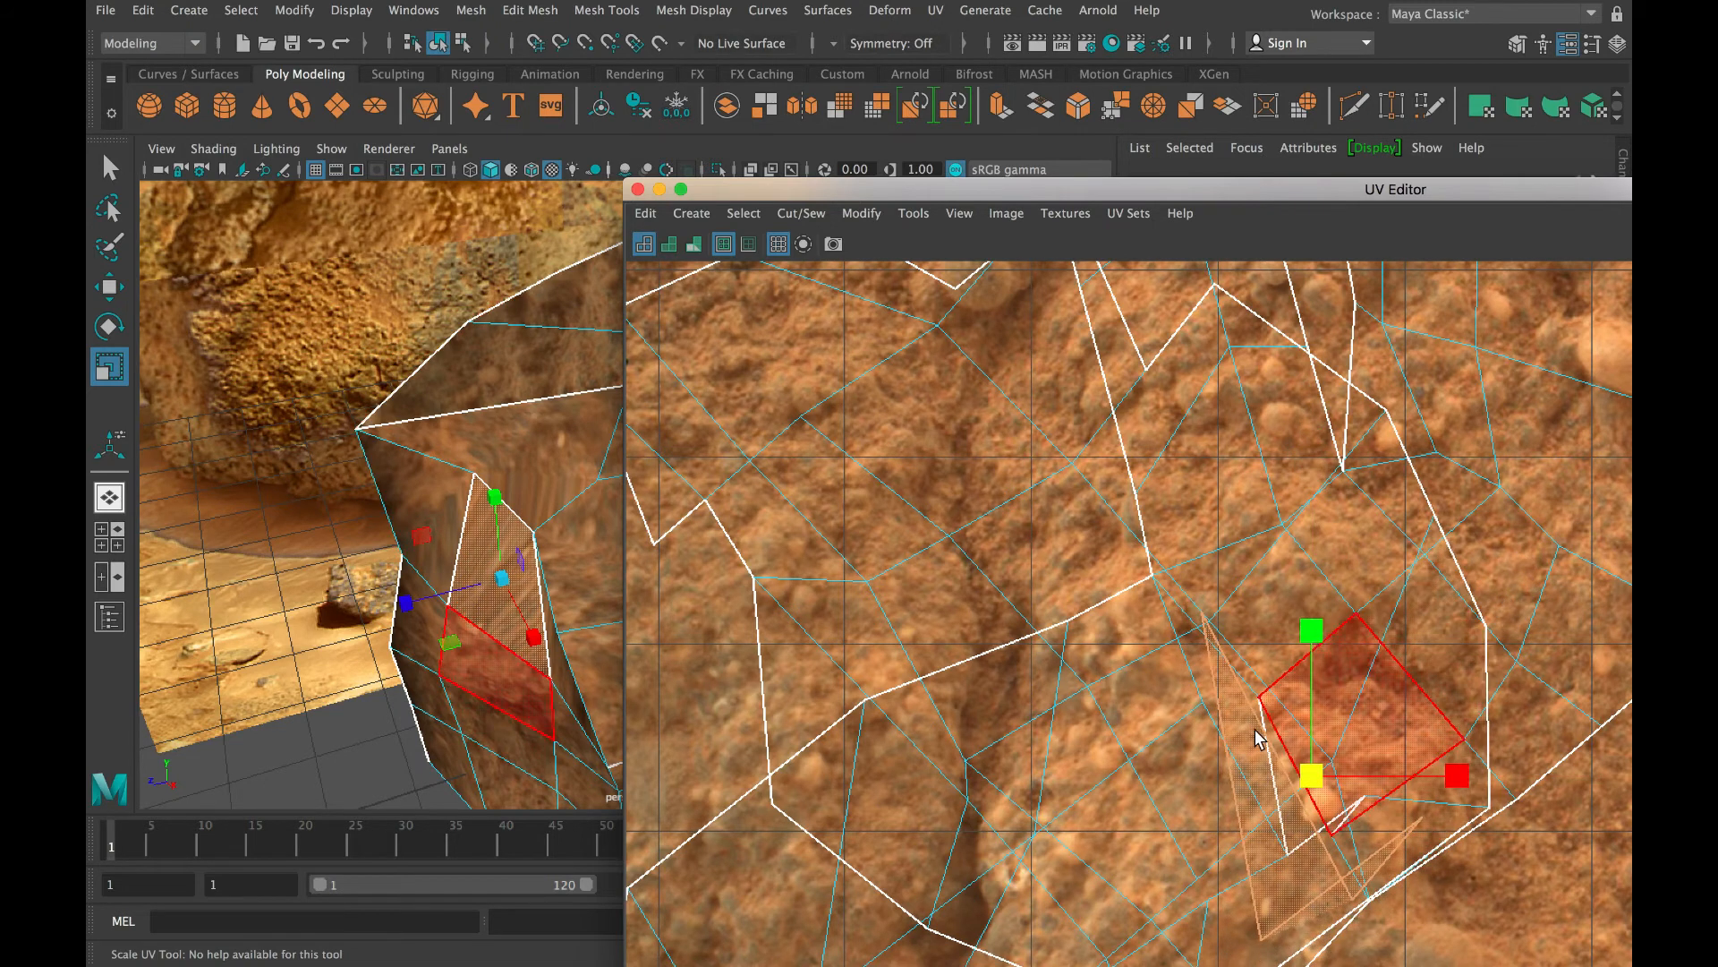
Switch to vertex selection and move the UVs of the cut face's upper corner vertex far upward in the UV layout
right_click(1274, 865)
right_click_drag(1275, 867, 1169, 648)
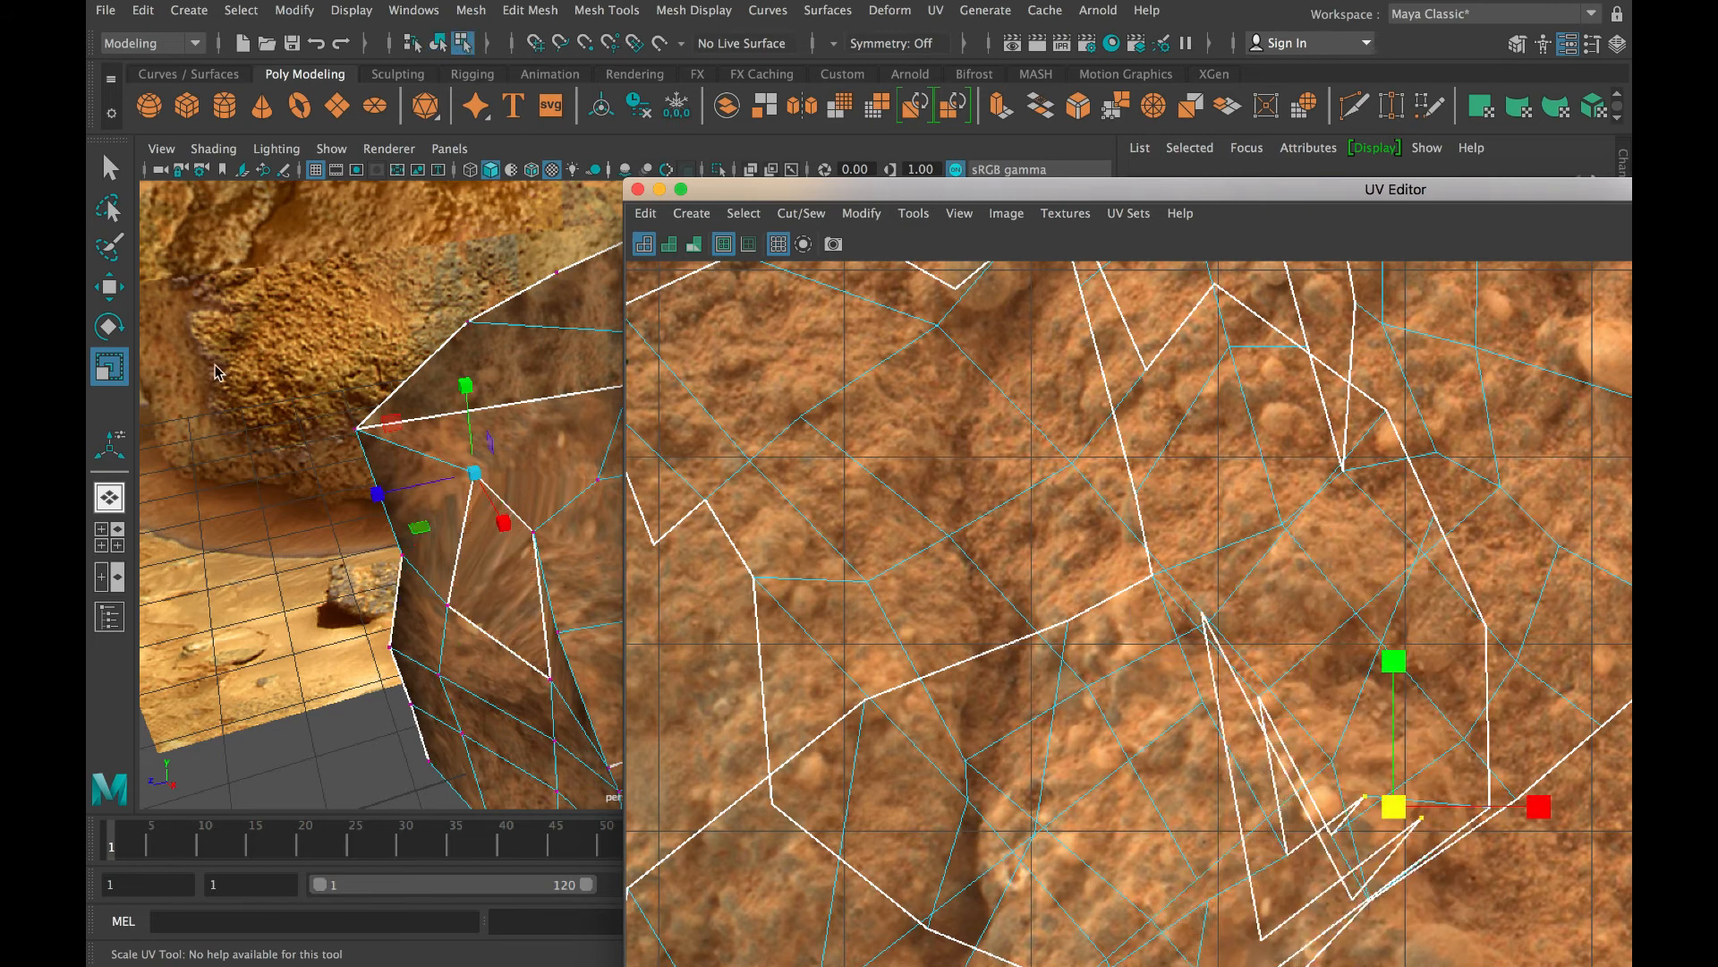
left_click(109, 287)
left_click_drag(1397, 658, 1299, 157)
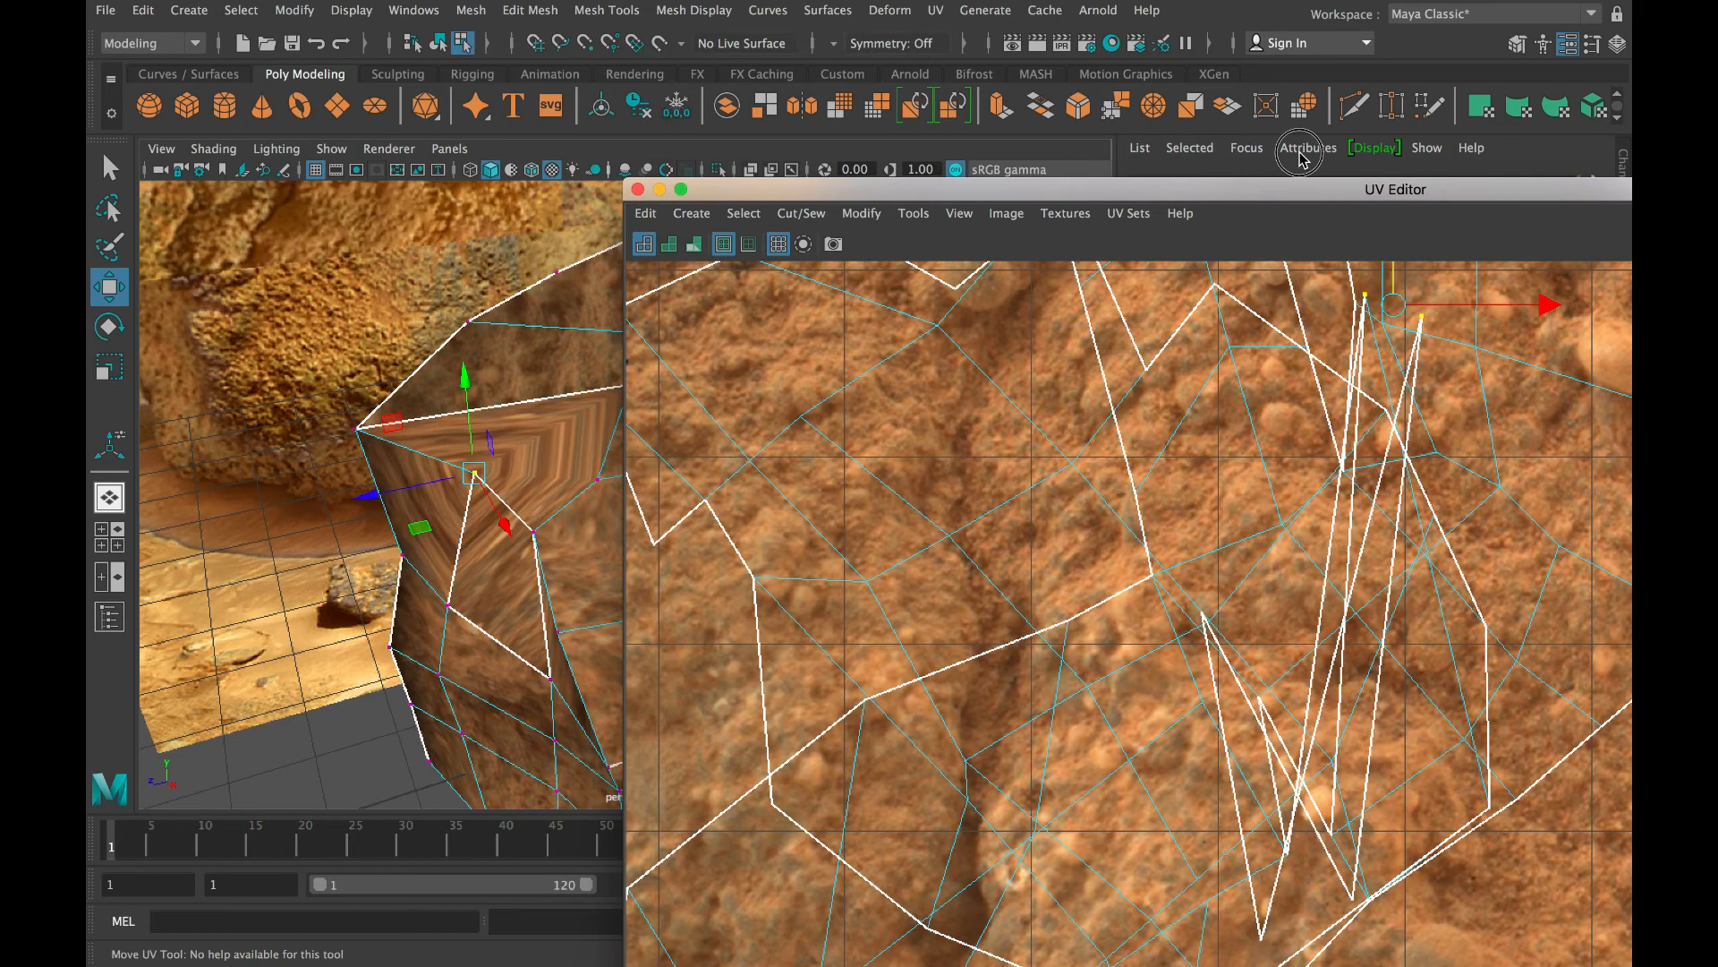
Move the UV Editor away from the rock and inspect the texture on the rock's surface from several sides
scroll(434, 672, "up", 3)
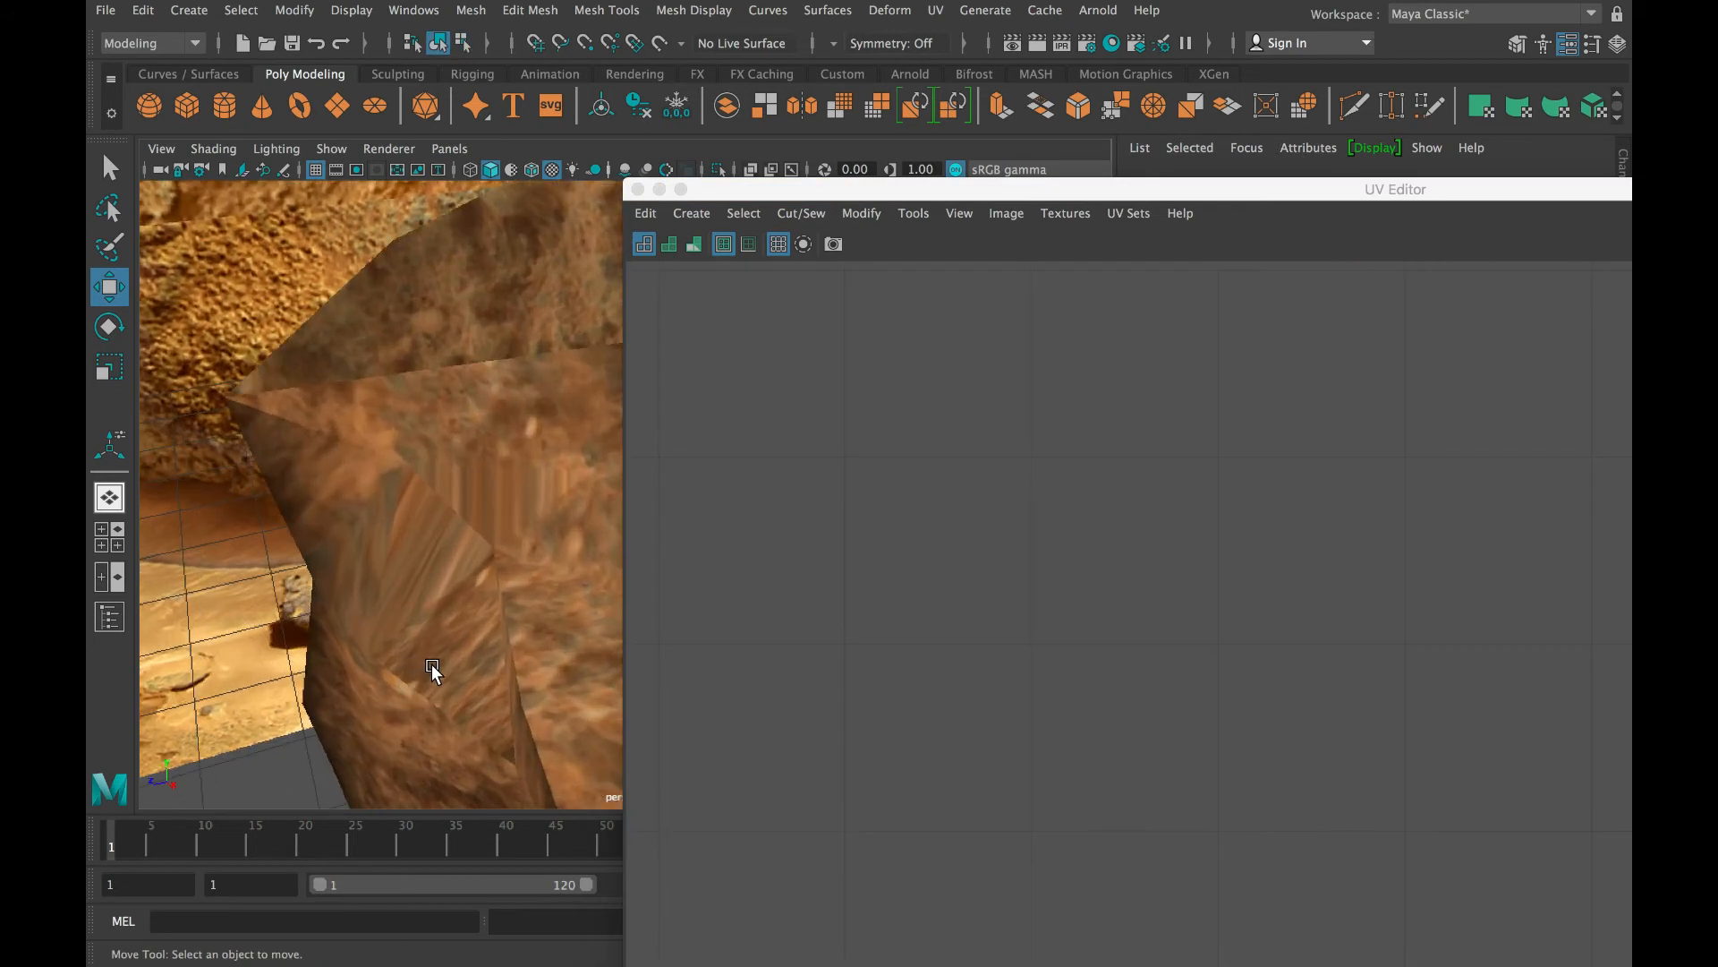
scroll(433, 671, "down", 7)
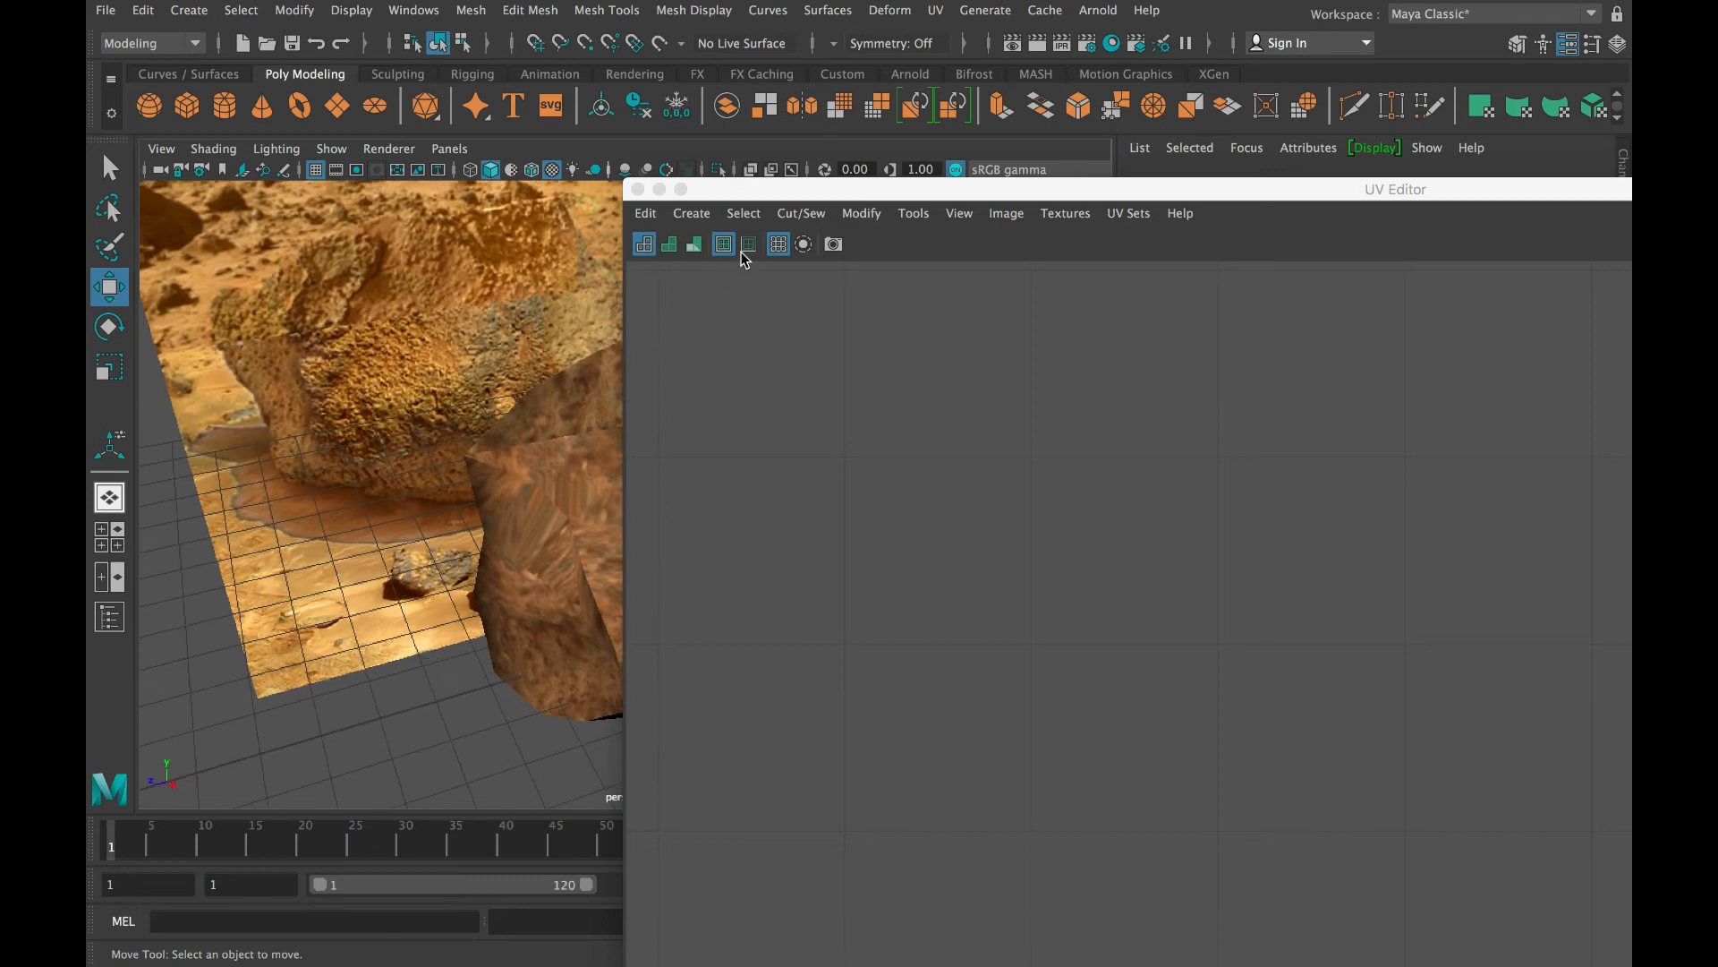
left_click_drag(788, 189, 1109, 213)
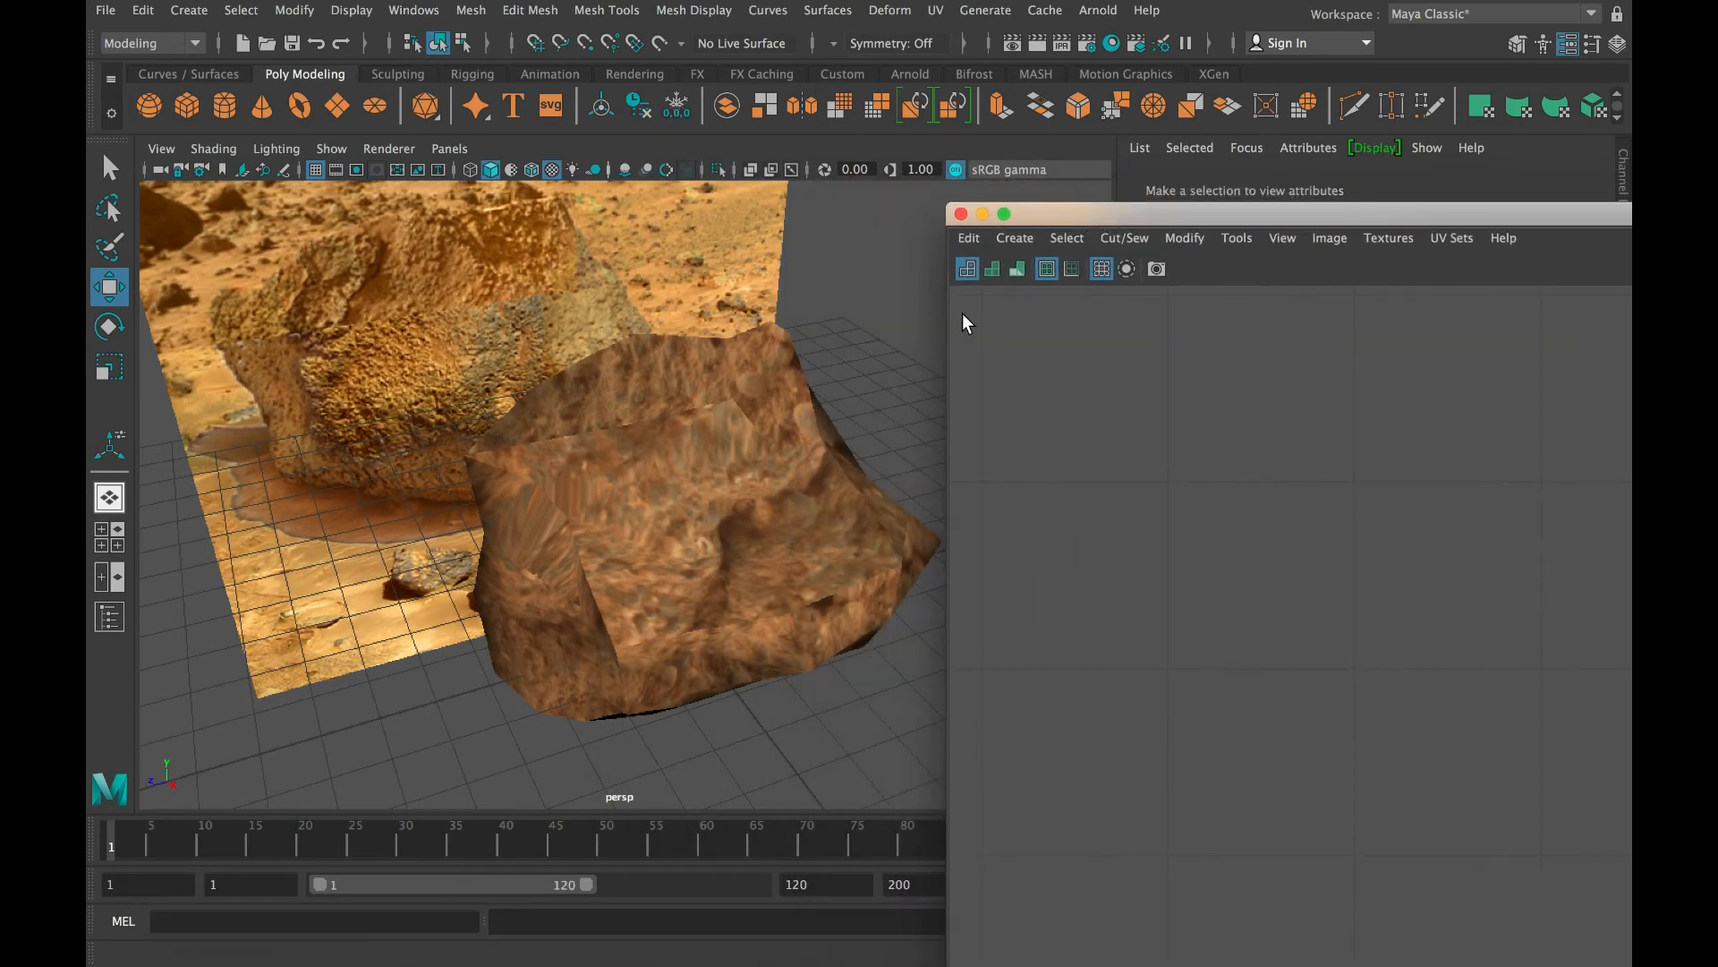
left_click_drag(900, 353, 1387, 370, "alt")
left_click_drag(663, 465, 774, 490, "alt")
scroll(774, 490, "down", 10)
left_click_drag(678, 548, 782, 485, "alt")
scroll(810, 469, "down", 5)
scroll(809, 469, "up", 8)
Save the Yogi rock scene
left_click(105, 13)
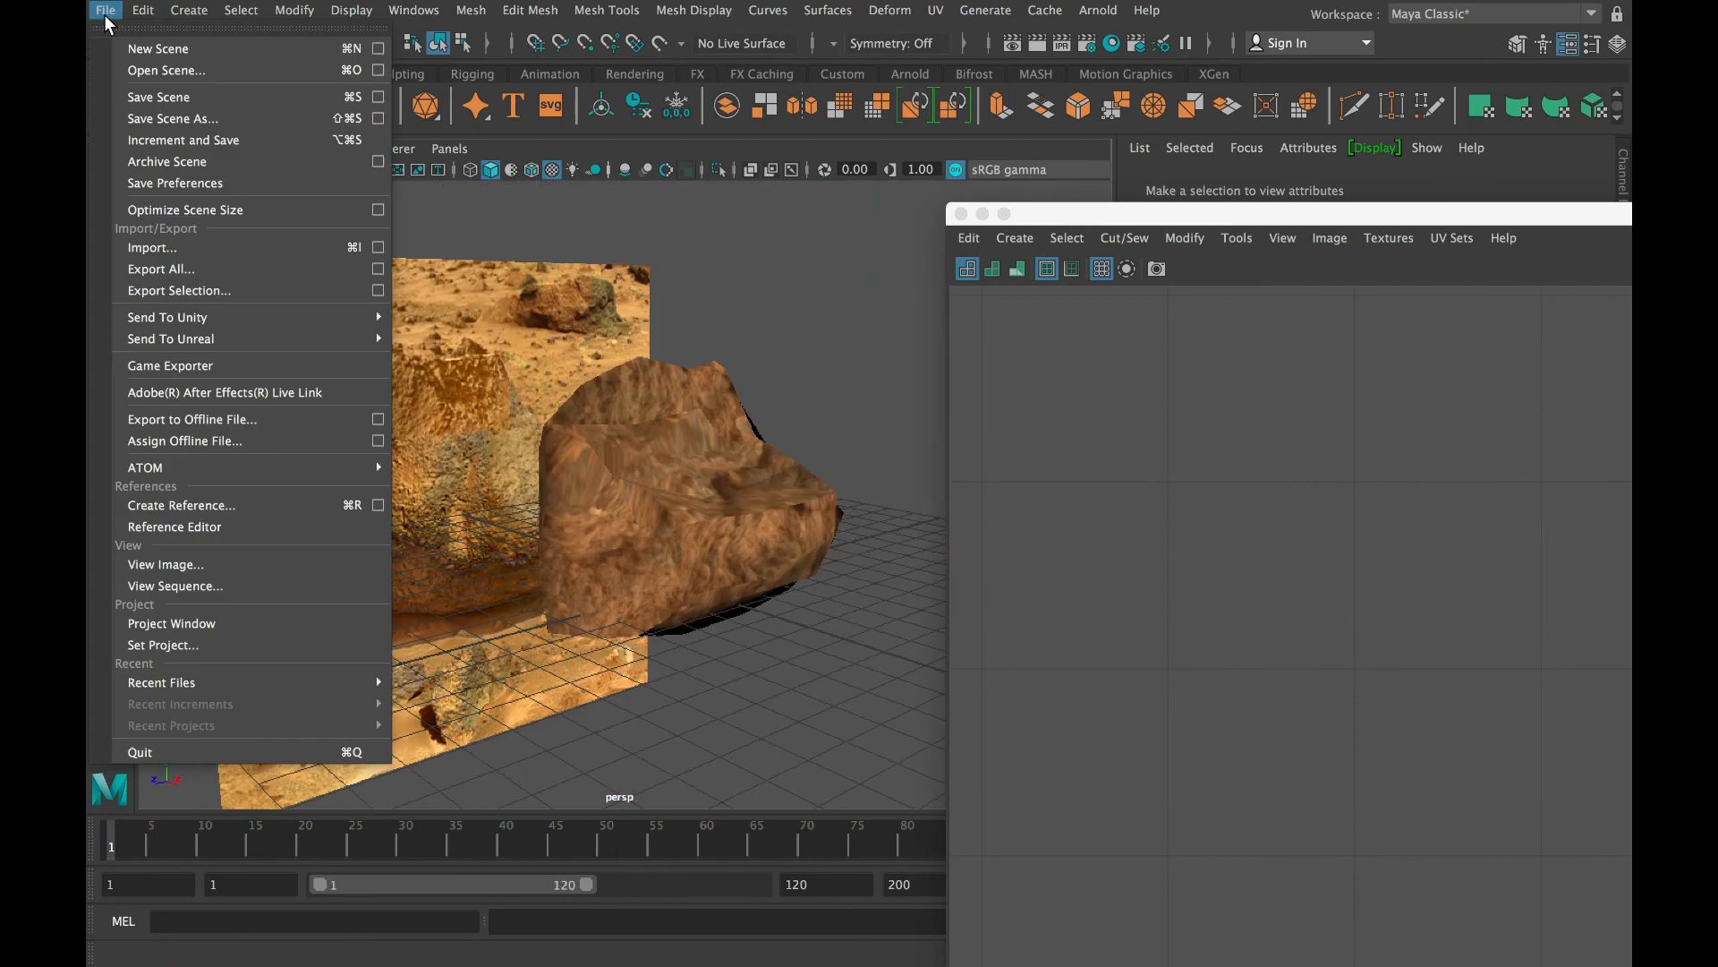
left_click(168, 107)
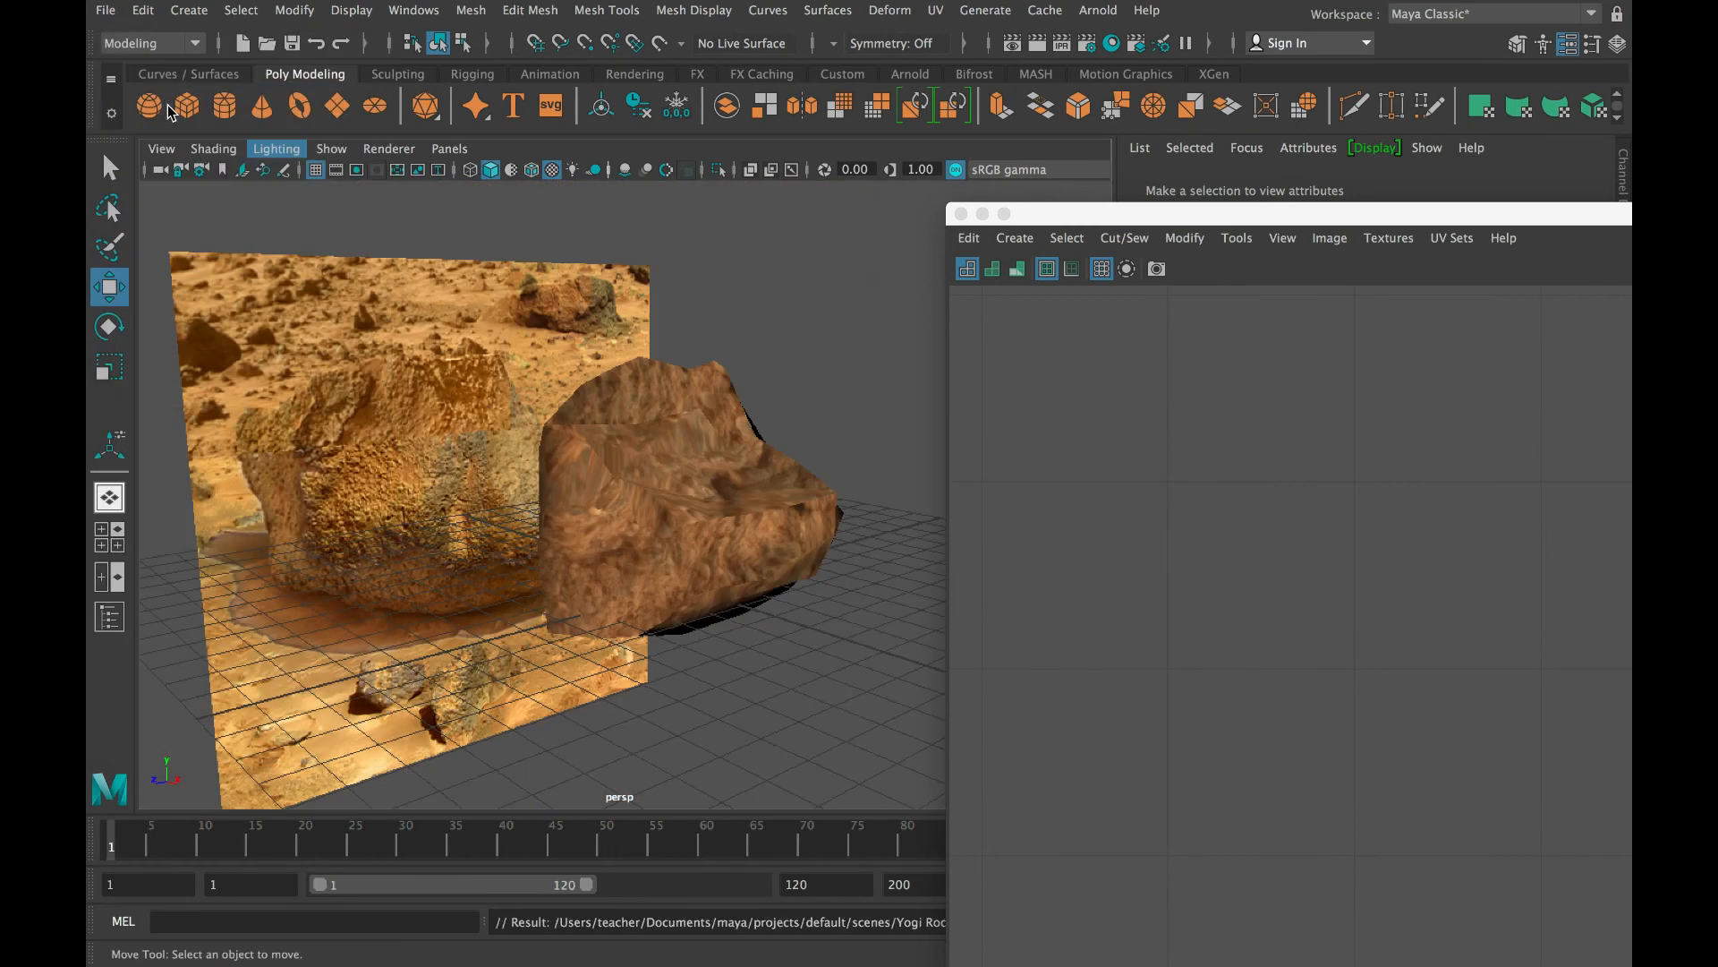